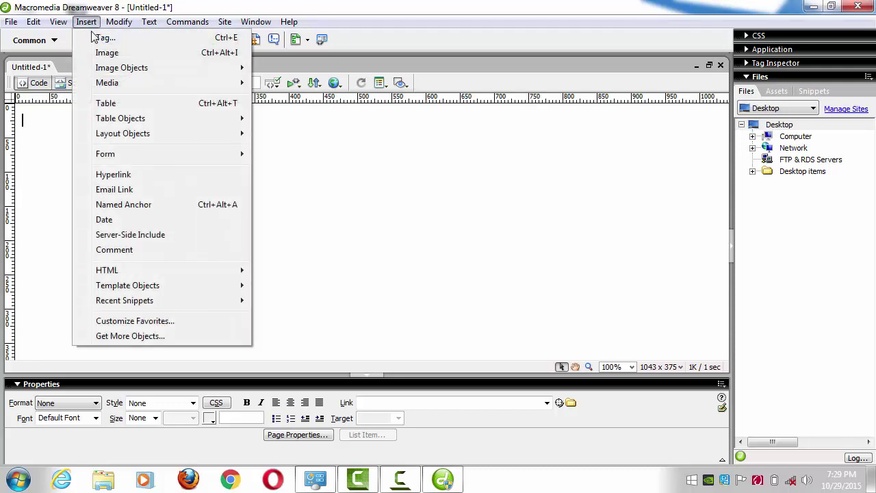
Insert an empty layer on the blank page
{"action": "mouse_move", "coordinate": [104, 120]}
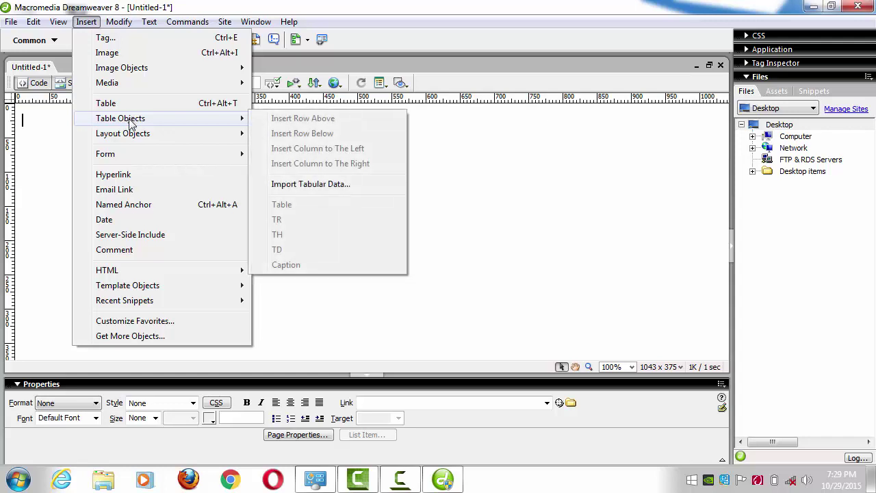
{"action": "mouse_move", "coordinate": [135, 139]}
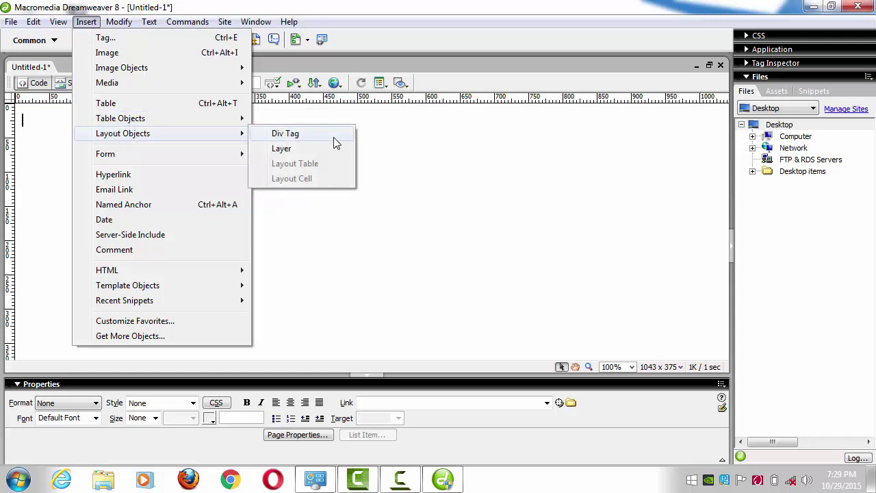
{"action": "left_click", "coordinate": [280, 150]}
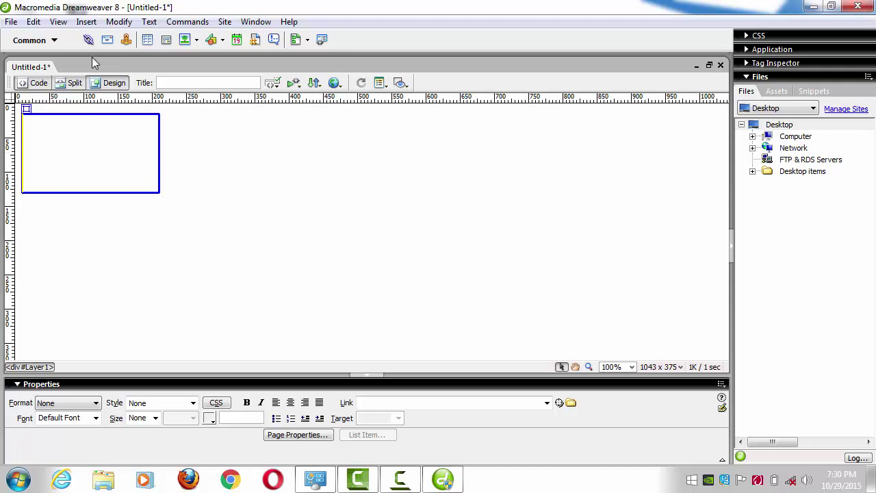
Insert the Tree-Banner JPEG image from the Desktop into the layer, leaving the alternate text blank
{"action": "left_click", "coordinate": [86, 21]}
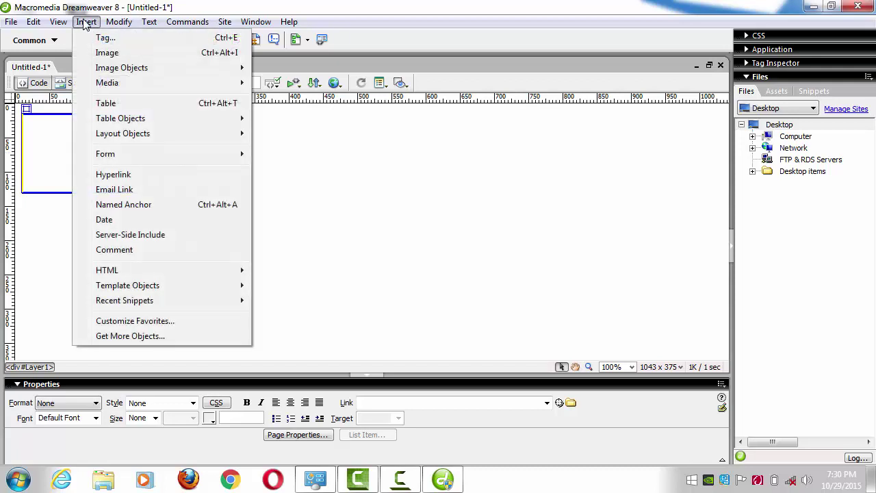
{"action": "left_click", "coordinate": [107, 53]}
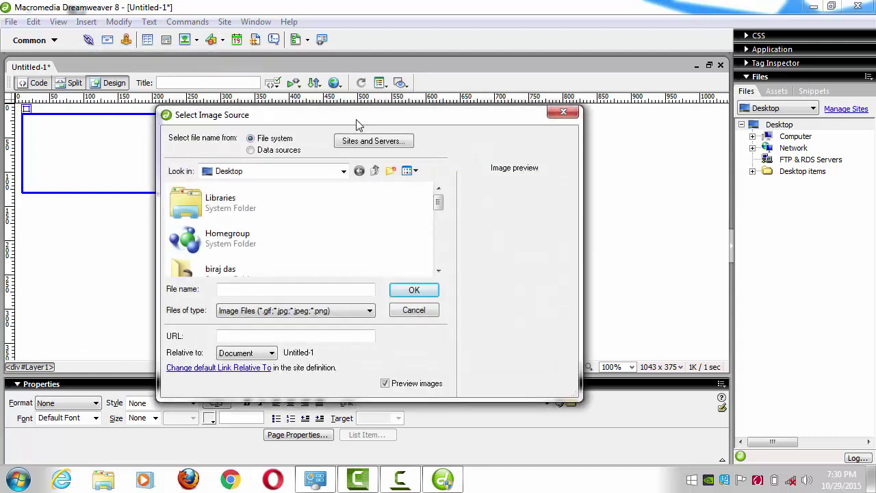
{"action": "left_click", "coordinate": [439, 271]}
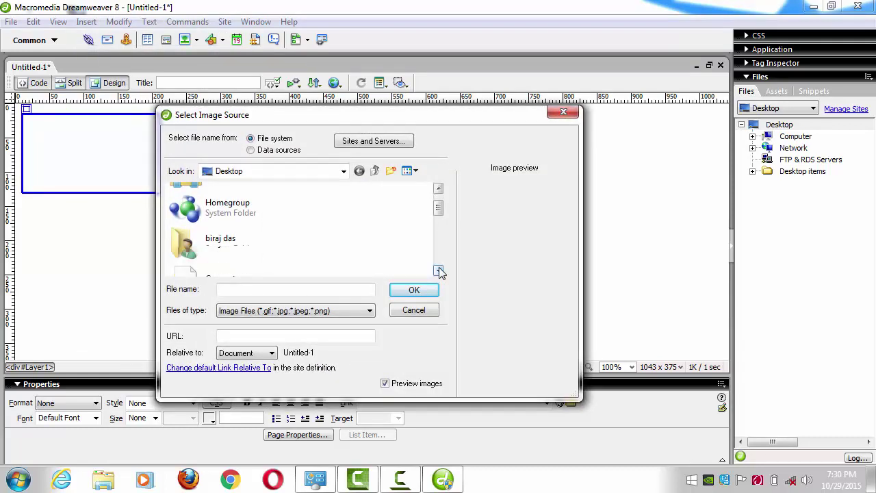
{"action": "left_click", "coordinate": [439, 272]}
{"action": "left_click", "coordinate": [439, 271]}
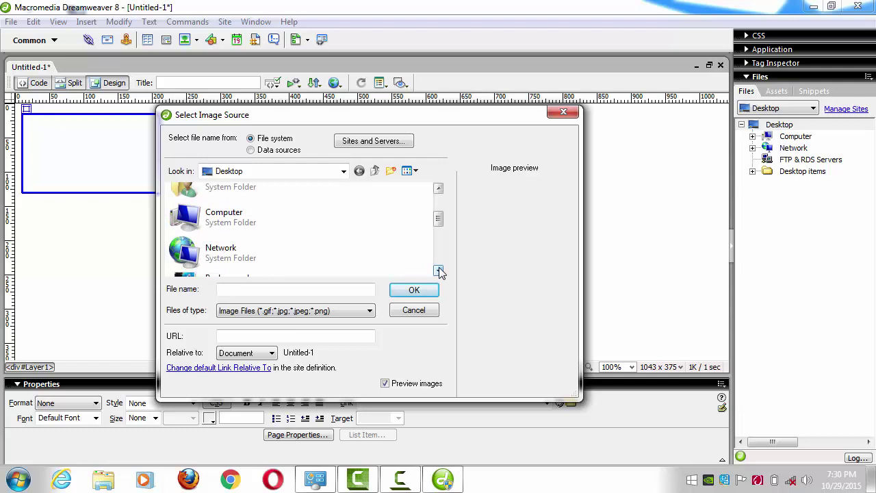
{"action": "left_click", "coordinate": [439, 271]}
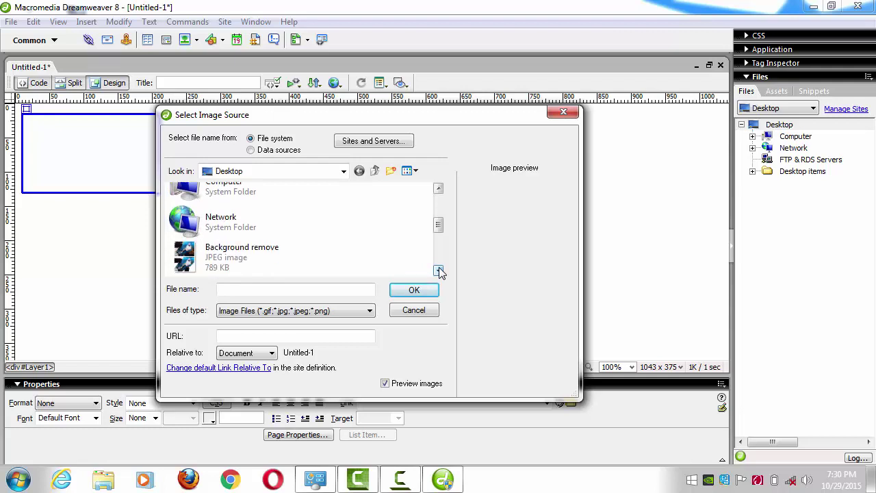
{"action": "left_click", "coordinate": [439, 271]}
{"action": "left_click", "coordinate": [439, 272]}
{"action": "left_click", "coordinate": [439, 271]}
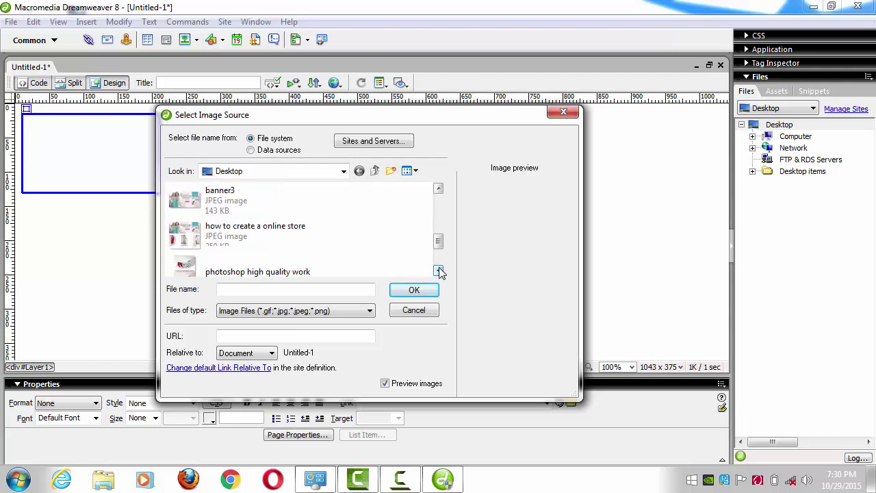
{"action": "left_click", "coordinate": [439, 271]}
{"action": "left_click", "coordinate": [439, 271]}
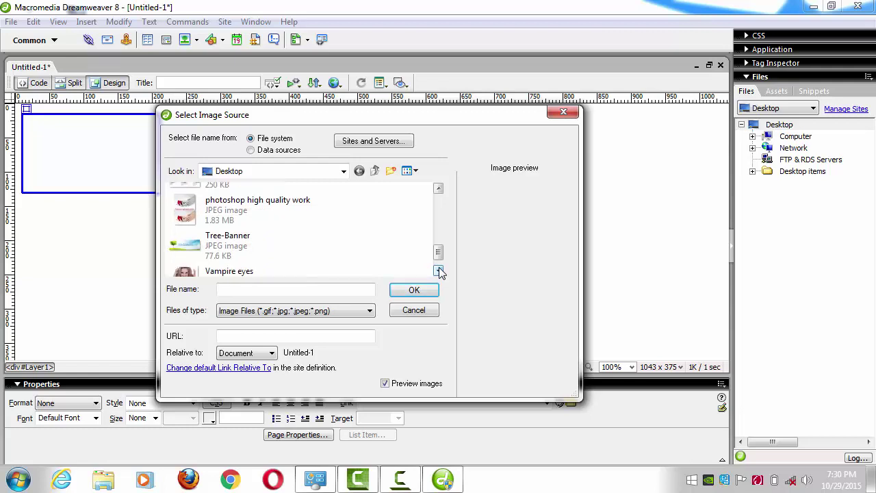
{"action": "left_click", "coordinate": [218, 238]}
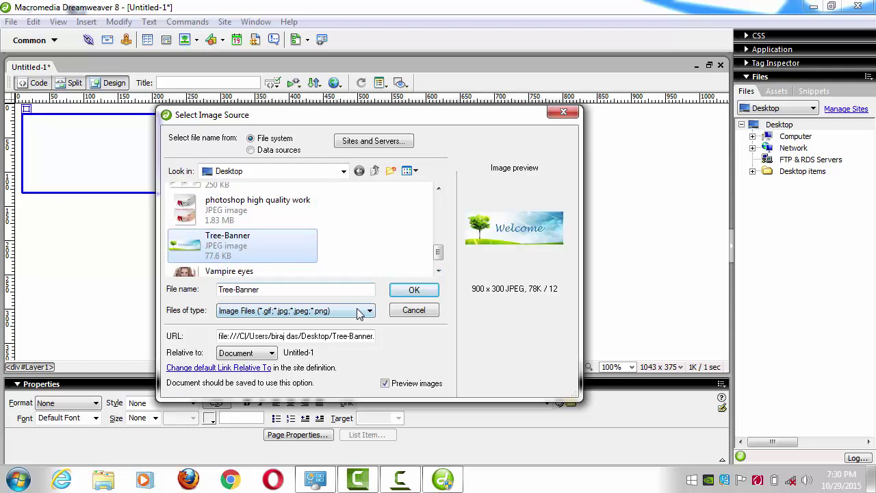
{"action": "left_click", "coordinate": [410, 291]}
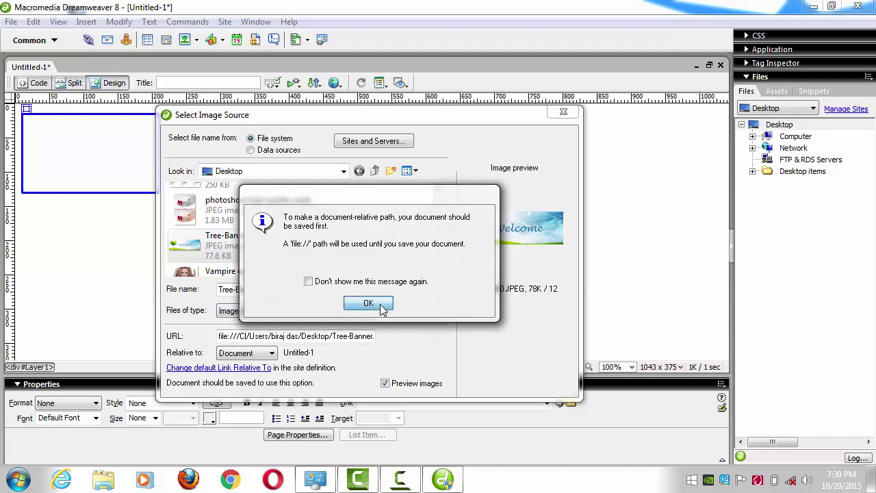
{"action": "left_click", "coordinate": [369, 303]}
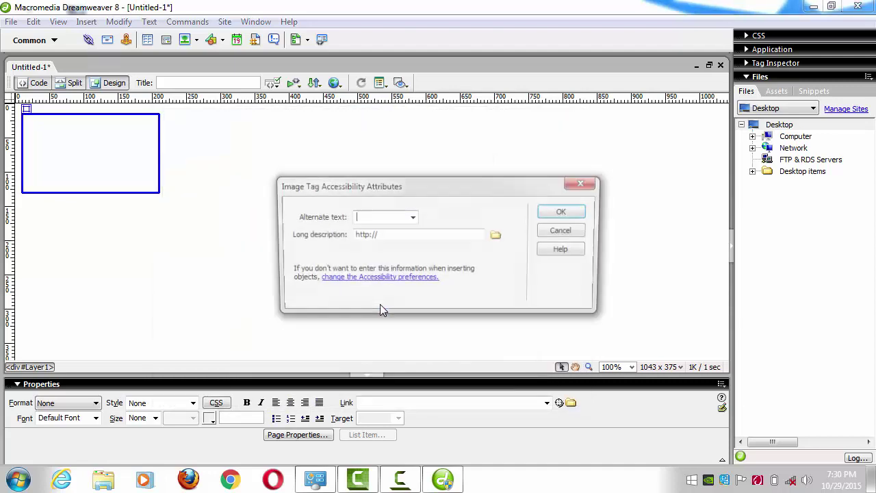
{"action": "left_click", "coordinate": [565, 211]}
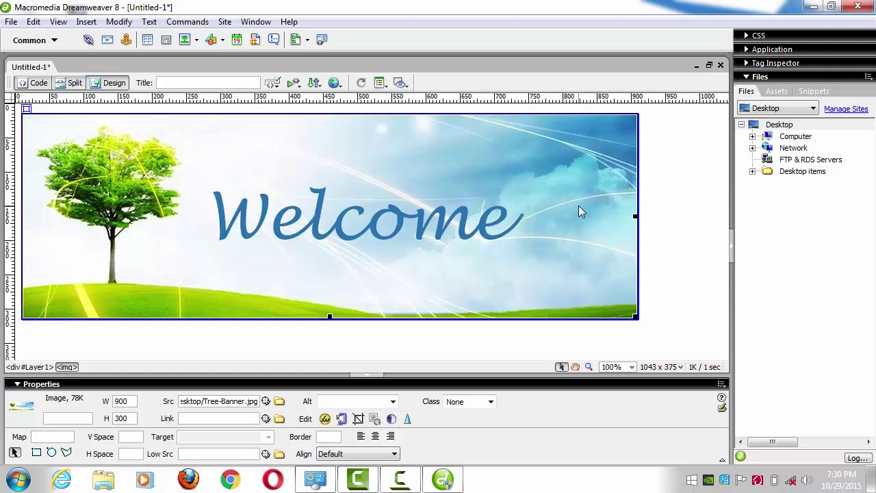
{"action": "left_click", "coordinate": [667, 264]}
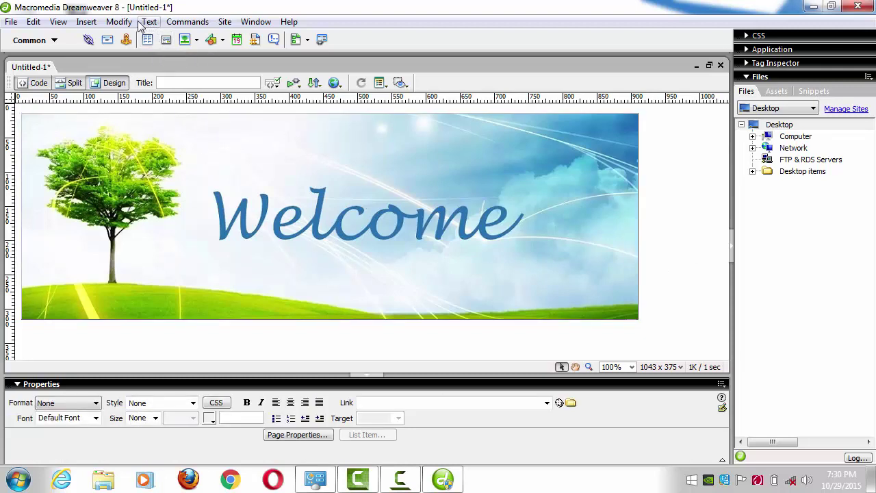
Insert a second layer and move it below the banner, to about 25 px from the left and 349 px from the top
{"action": "left_click", "coordinate": [86, 22]}
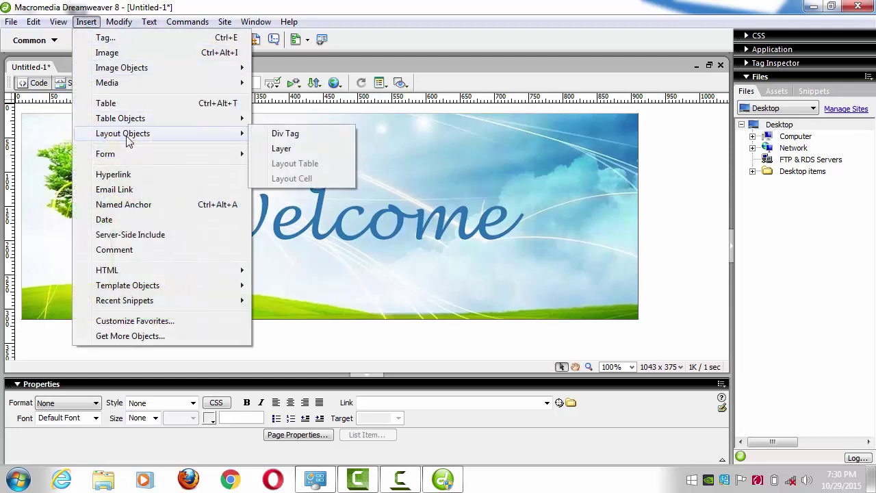
{"action": "left_click", "coordinate": [284, 152]}
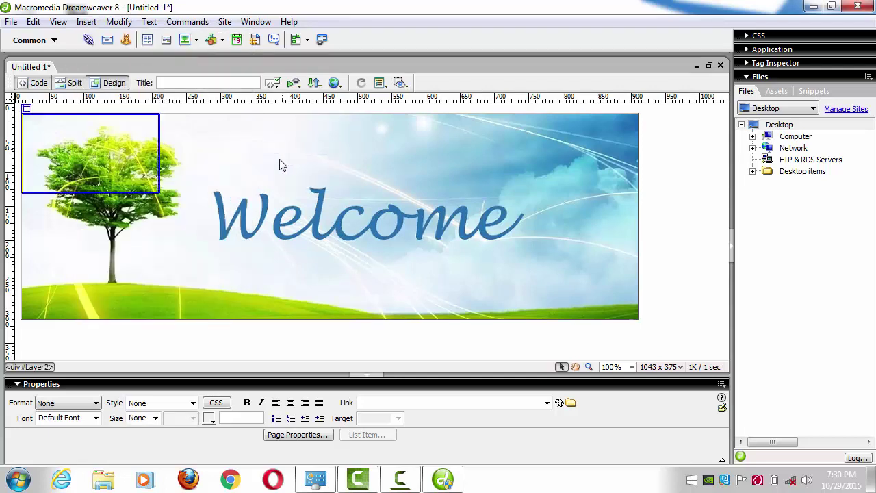
{"action": "left_click", "coordinate": [31, 115]}
{"action": "left_click_drag", "start_coordinate": [31, 120], "coordinate": [39, 349]}
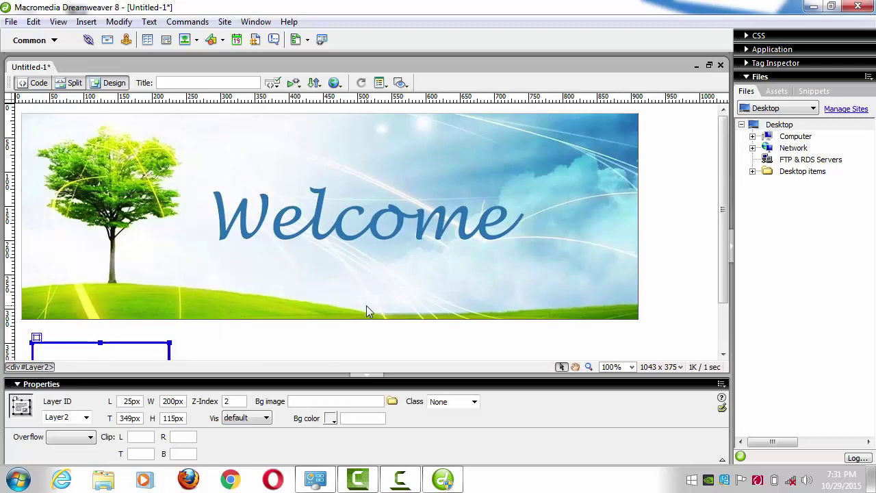
Enter "My Name Is" followed by the author's full name in the layer below the banner
{"action": "left_click", "coordinate": [724, 354]}
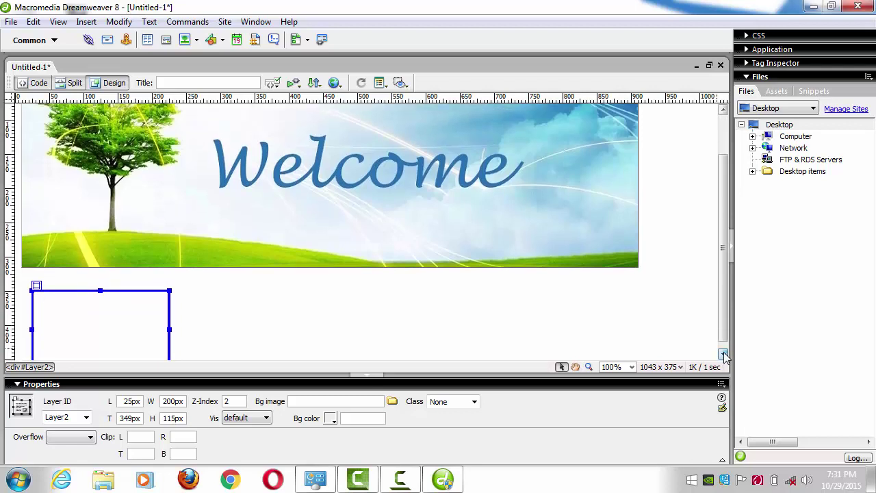
{"action": "left_click", "coordinate": [107, 323]}
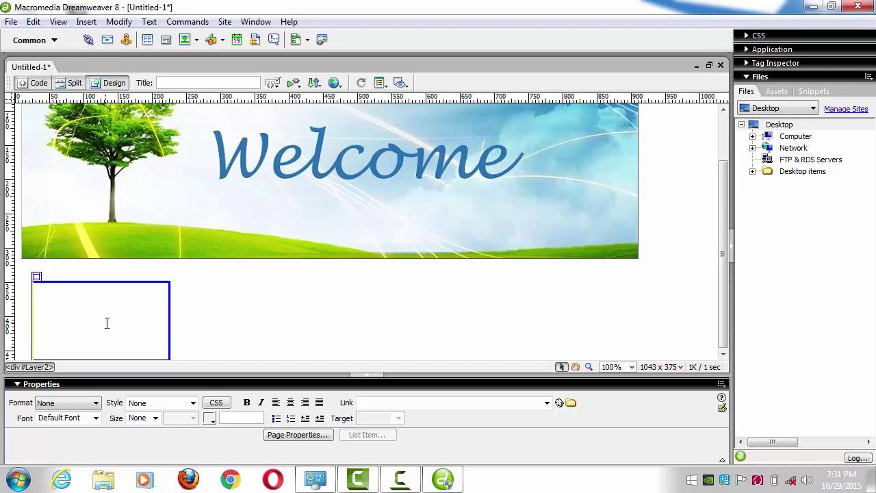
{"action": "type", "text": "M"}
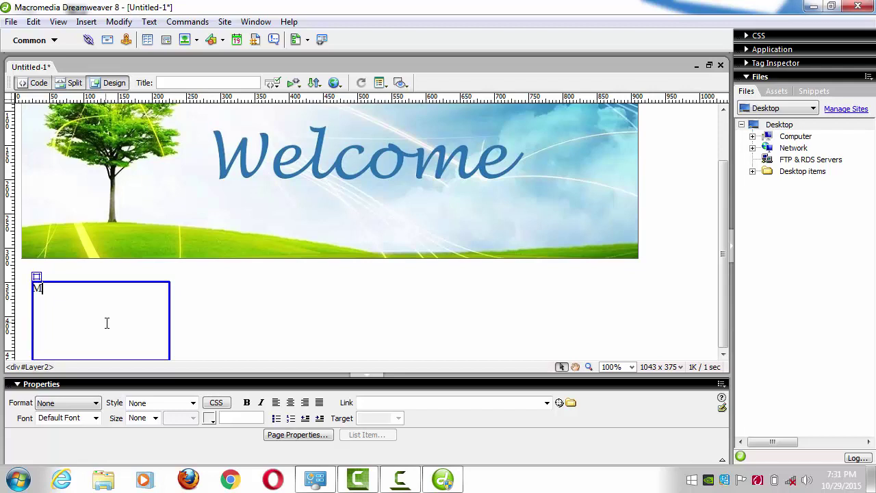
{"action": "type", "text": "Y"}
{"action": "key", "text": "BackSpace"}
{"action": "type", "text": "t"}
{"action": "key", "text": "BackSpace"}
{"action": "type", "text": "y Name Is Bl"}
{"action": "key", "text": "BackSpace"}
{"action": "type", "text": "iraj das"}
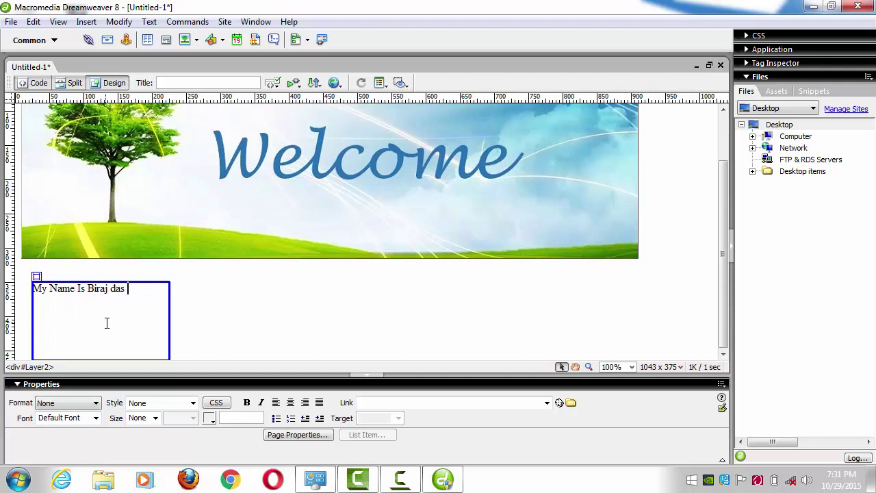
Continue the layer's text with a period and "Welcome to Our World"
{"action": "type", "text": " . "}
{"action": "type", "text": "W"}
{"action": "type", "text": "e"}
{"action": "type", "text": "lcome"}
{"action": "type", "text": " to"}
{"action": "type", "text": " o"}
{"action": "key", "text": "BackSpace"}
{"action": "type", "text": "Our World"}
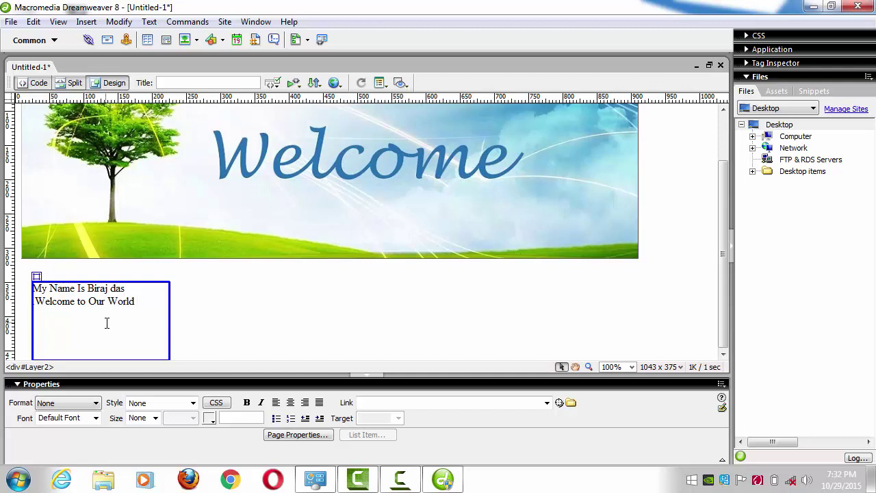
Add "Computer Problem Solutions" to the end of the layer's text
{"action": "type", "text": " Computer p"}
{"action": "key", "text": "BackSpace"}
{"action": "type", "text": "Problem"}
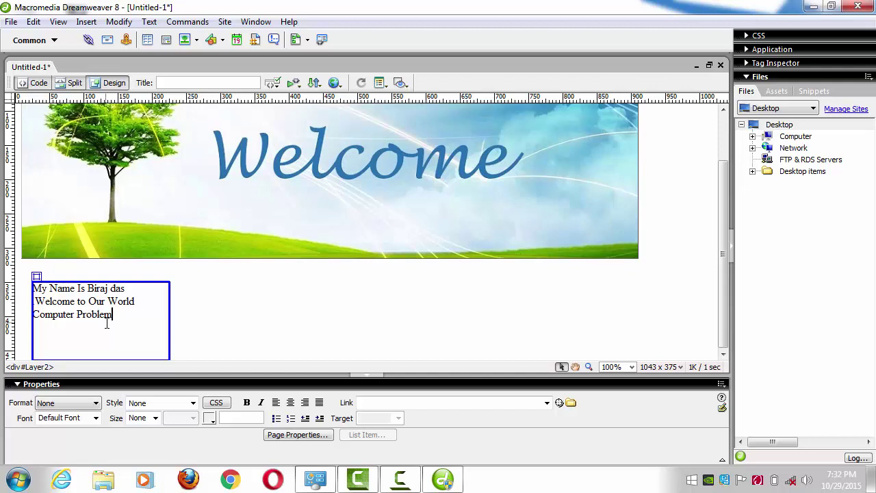
{"action": "type", "text": " Solutions"}
Make the words "World Computer Problem Solutions" bold in the text layer
{"action": "left_click_drag", "start_coordinate": [109, 300], "coordinate": [154, 315]}
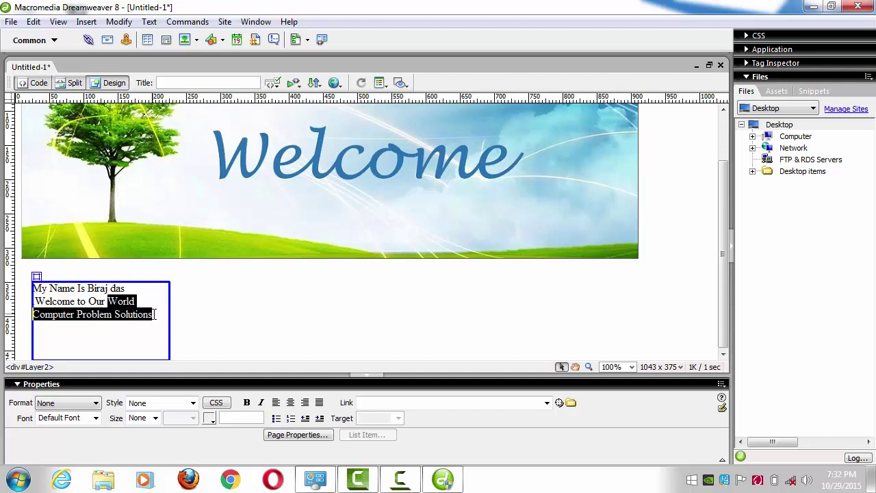
{"action": "left_click", "coordinate": [247, 403]}
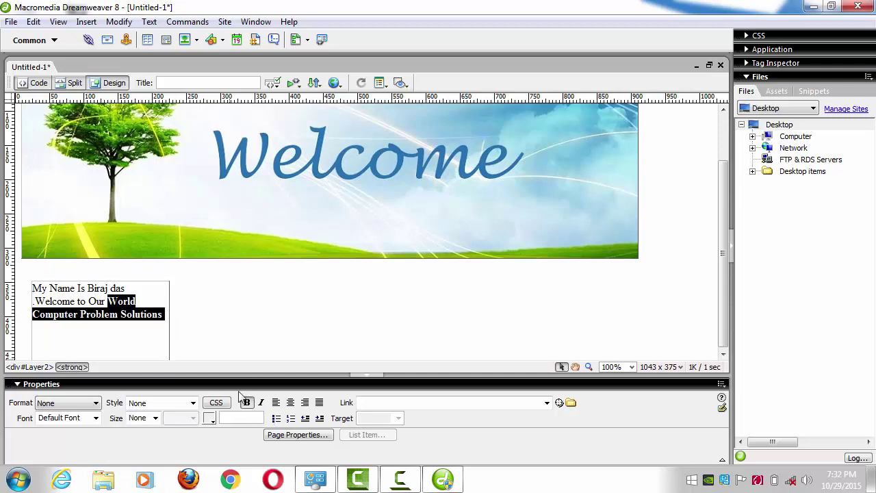
{"action": "left_click", "coordinate": [195, 323]}
{"action": "scroll", "coordinate": [195, 322], "scroll_direction": "up", "scroll_amount": 3}
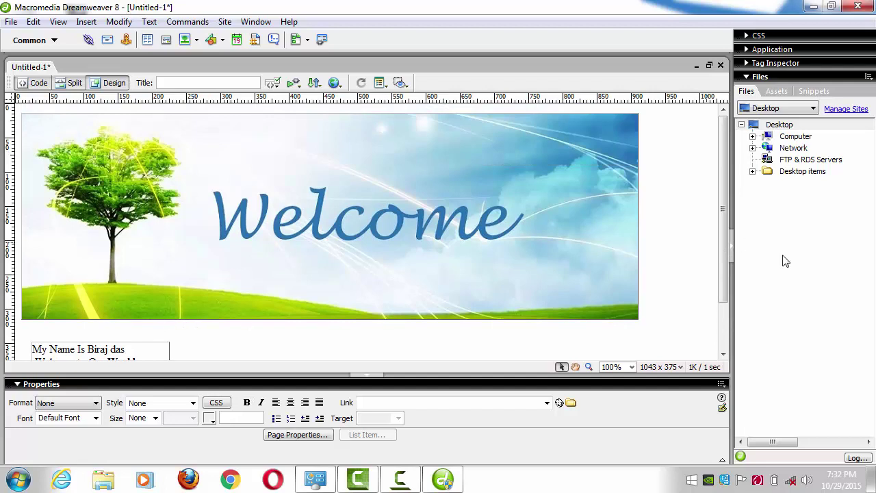
Colour the letters "orld" of the word World red (#FF0000), leaving out its first letter
{"action": "scroll", "coordinate": [722, 352], "scroll_direction": "down", "scroll_amount": 3}
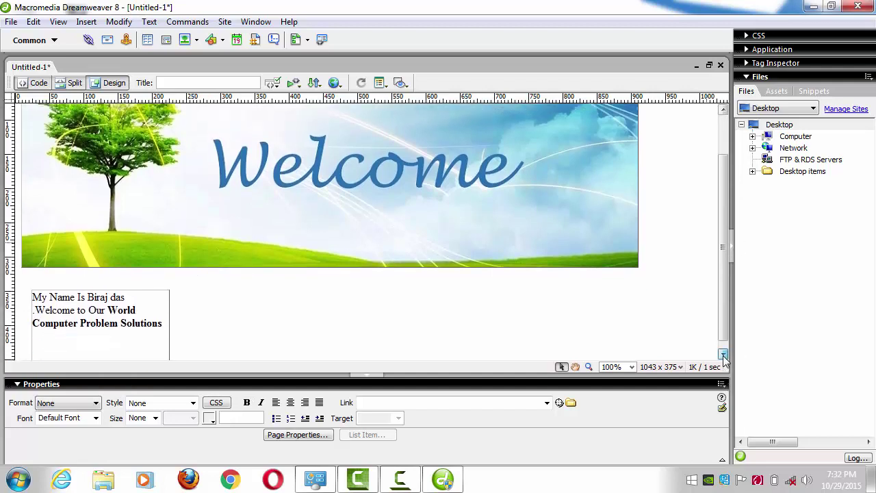
{"action": "left_click", "coordinate": [119, 309]}
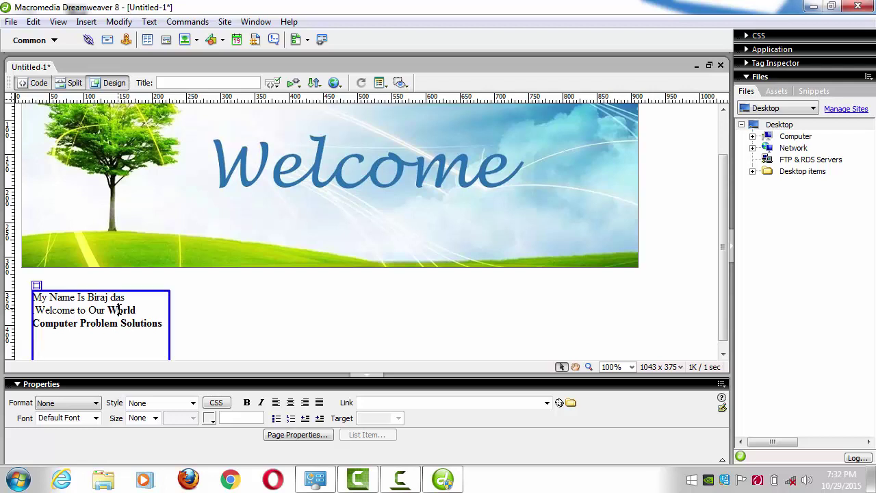
{"action": "left_click_drag", "start_coordinate": [119, 310], "coordinate": [136, 309]}
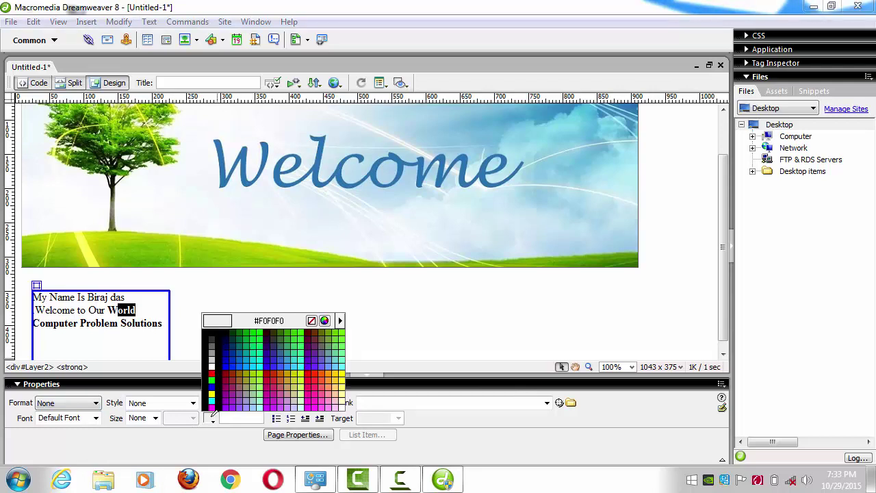
{"action": "left_click", "coordinate": [213, 372]}
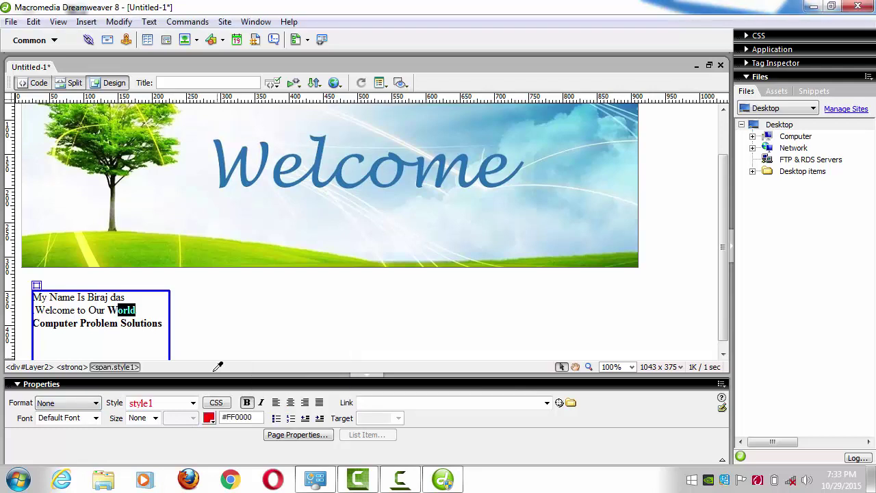
Colour the letters "omputer" of the word Computer red (#FF0000)
{"action": "left_click_drag", "start_coordinate": [40, 324], "coordinate": [80, 327]}
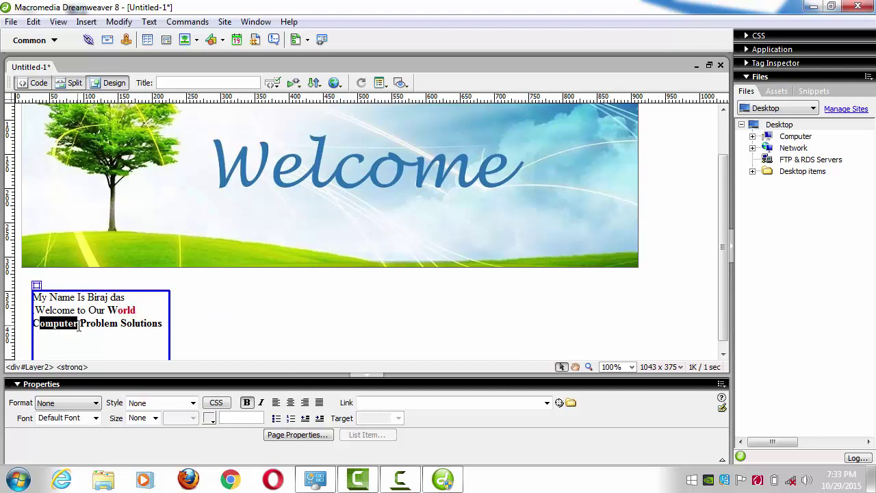
{"action": "left_click", "coordinate": [210, 417]}
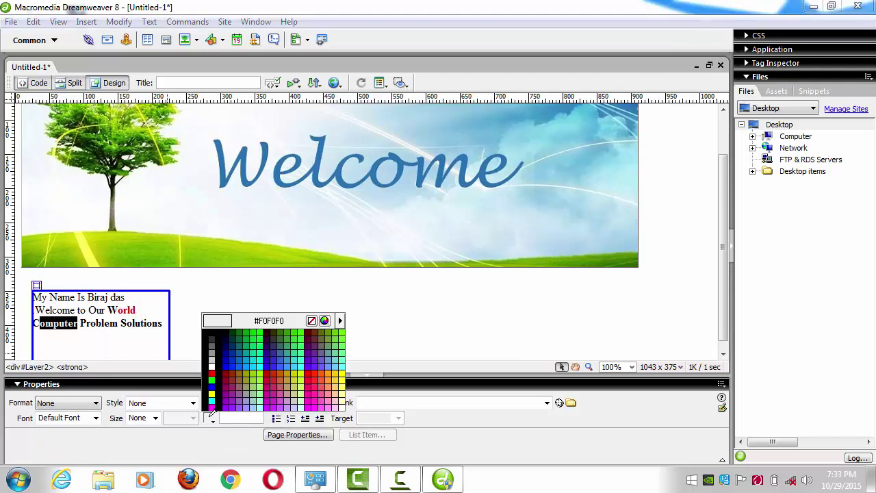
{"action": "left_click", "coordinate": [212, 373]}
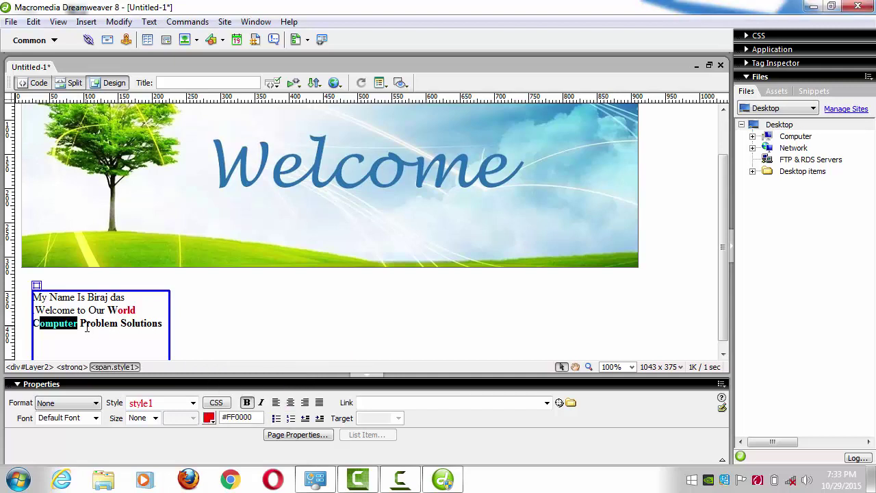
Colour the letters "roblem" of the word Problem and "olutions" of the word Solutions red (#FF0000)
{"action": "left_click_drag", "start_coordinate": [87, 326], "coordinate": [118, 326]}
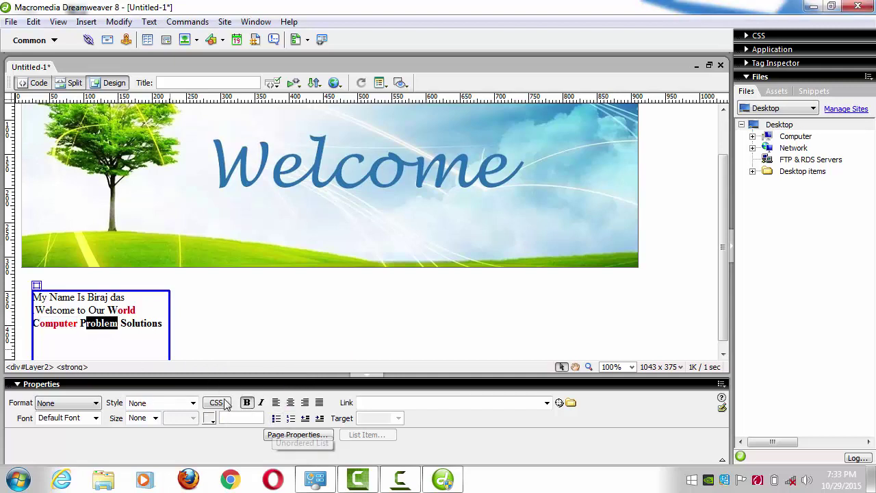
{"action": "left_click", "coordinate": [210, 417]}
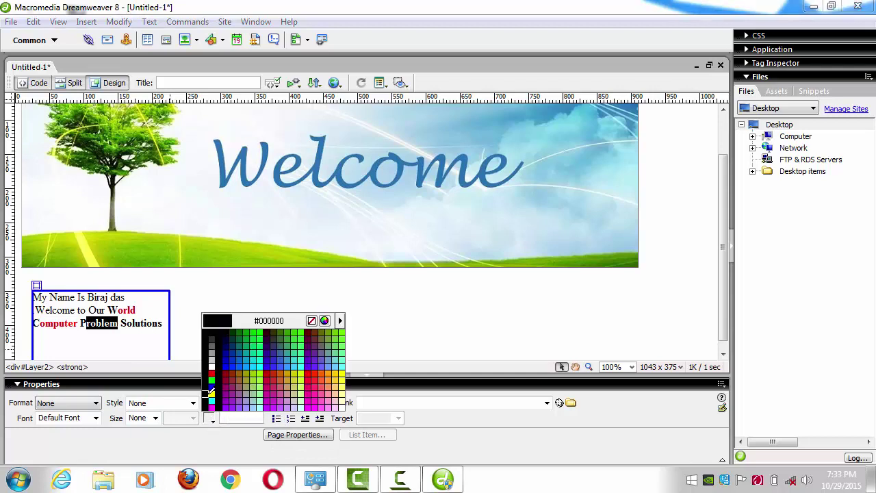
{"action": "left_click", "coordinate": [212, 372]}
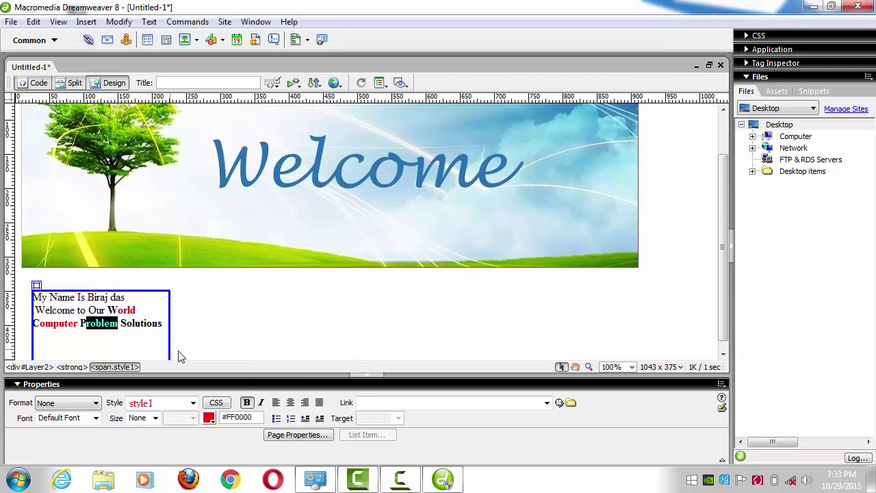
{"action": "left_click_drag", "start_coordinate": [126, 320], "coordinate": [159, 320]}
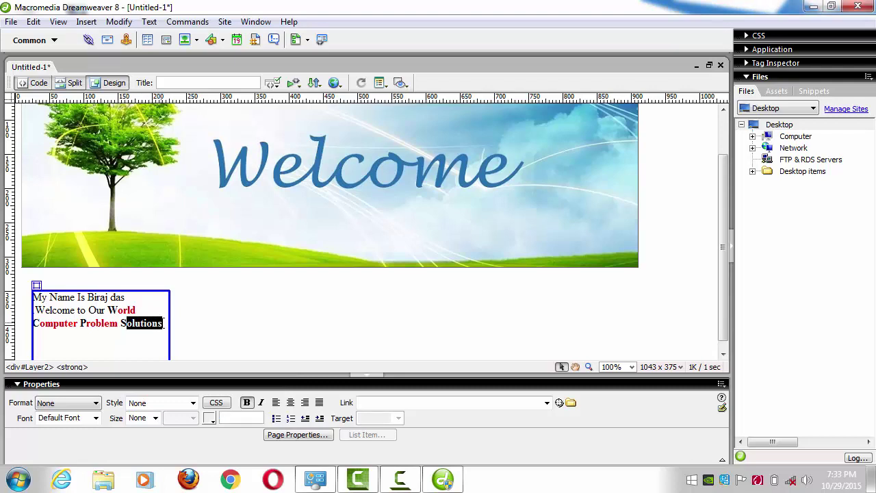
{"action": "left_click", "coordinate": [209, 418]}
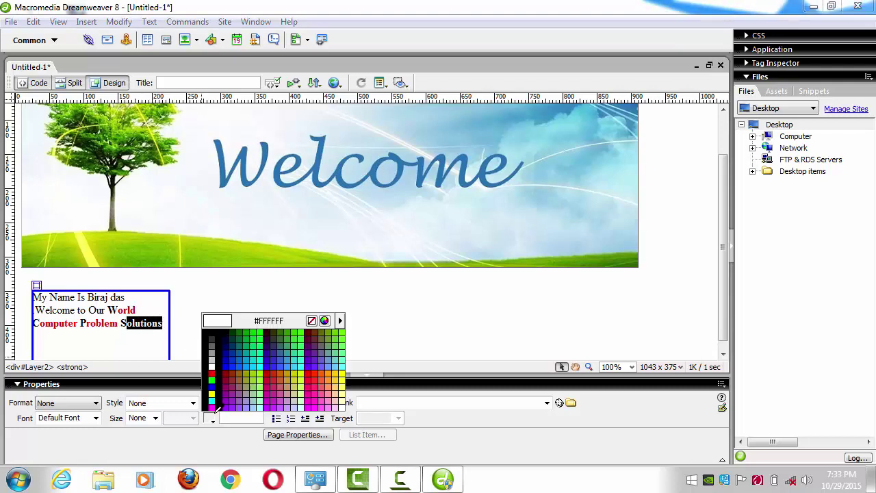
{"action": "left_click", "coordinate": [211, 374]}
{"action": "left_click", "coordinate": [165, 326]}
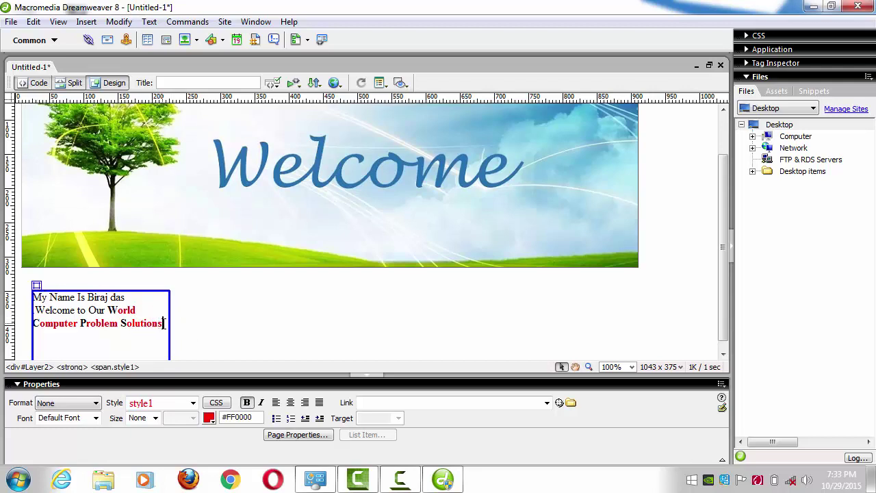
Paste three copies of the introduction text below it as separate paragraphs, ending only the original with a period
{"action": "left_click_drag", "start_coordinate": [165, 323], "coordinate": [35, 289]}
{"action": "key", "text": "ctrl+c"}
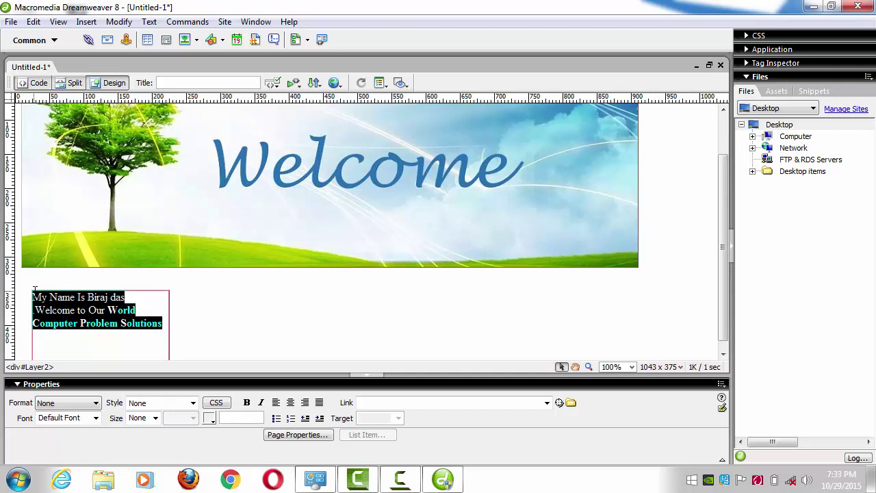
{"action": "left_click", "coordinate": [164, 325]}
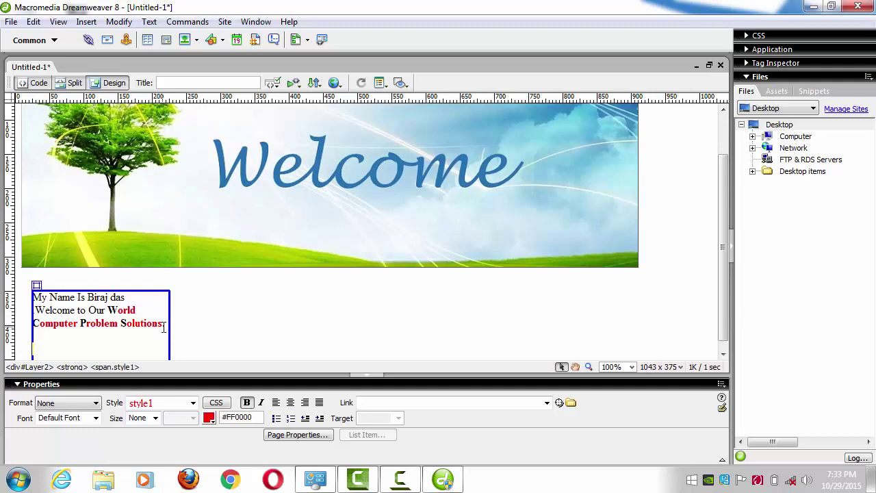
{"action": "type", "text": "My Name Is Biraj das Welcome to Our World Computer Problem Solutions."}
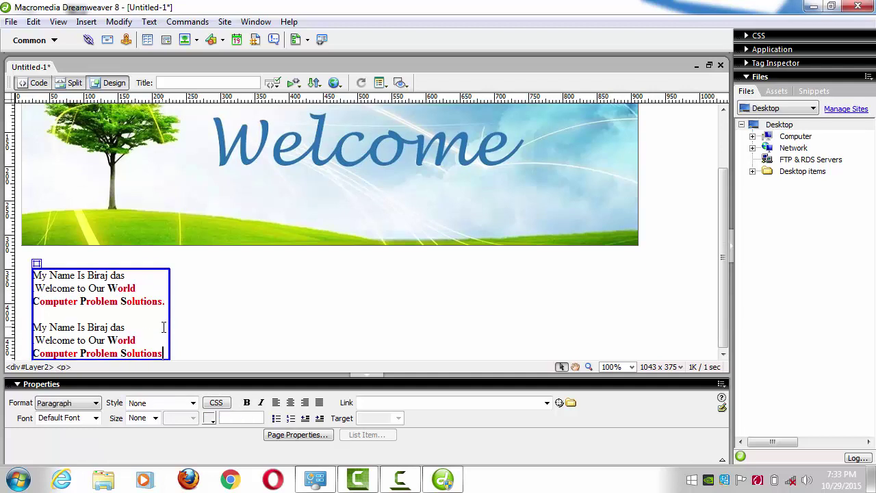
{"action": "key", "text": "Return"}
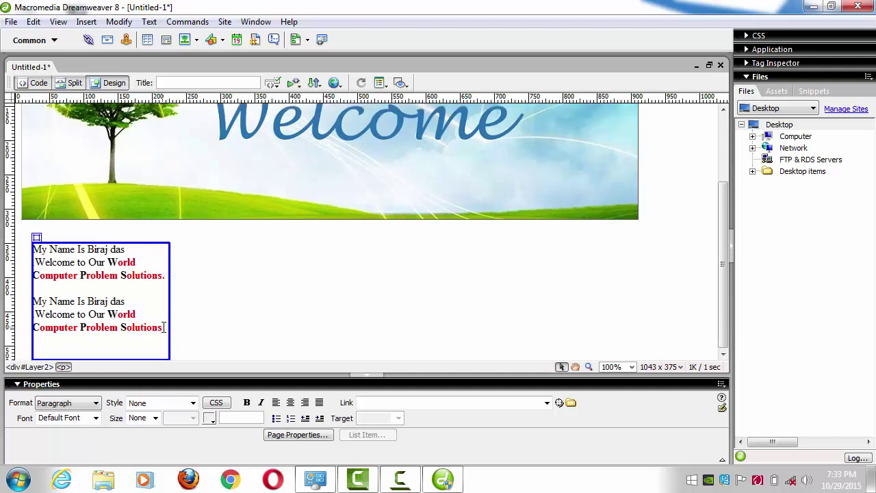
{"action": "key", "text": "ctrl+v"}
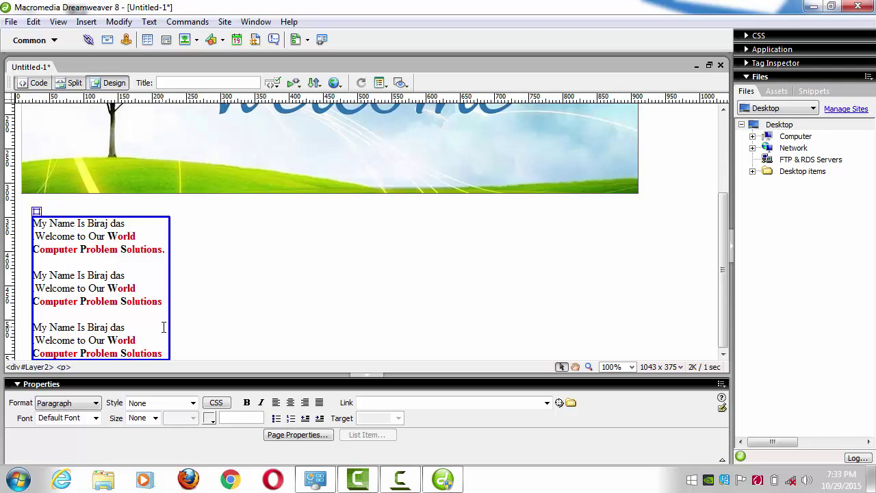
{"action": "key", "text": "Return"}
{"action": "key", "text": "ctrl+v"}
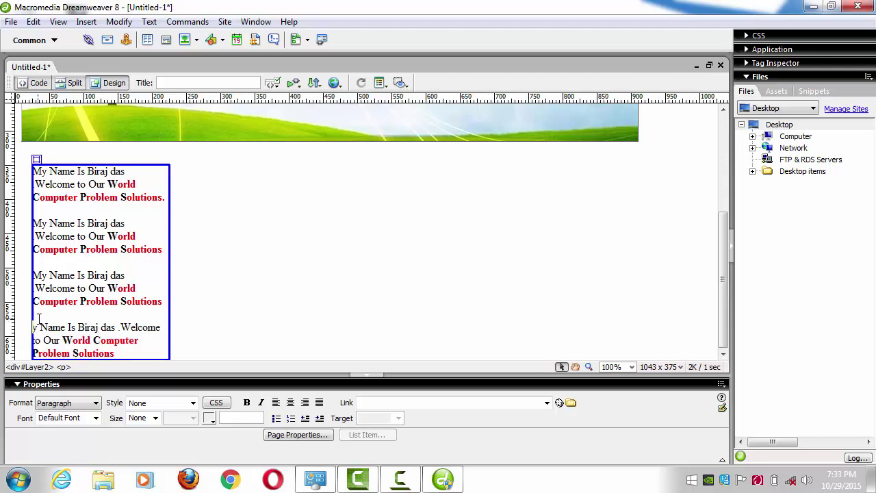
Restore the deleted first letter of the last copy and remove the blank lines between all four introduction texts
{"action": "key", "text": "ctrl+z"}
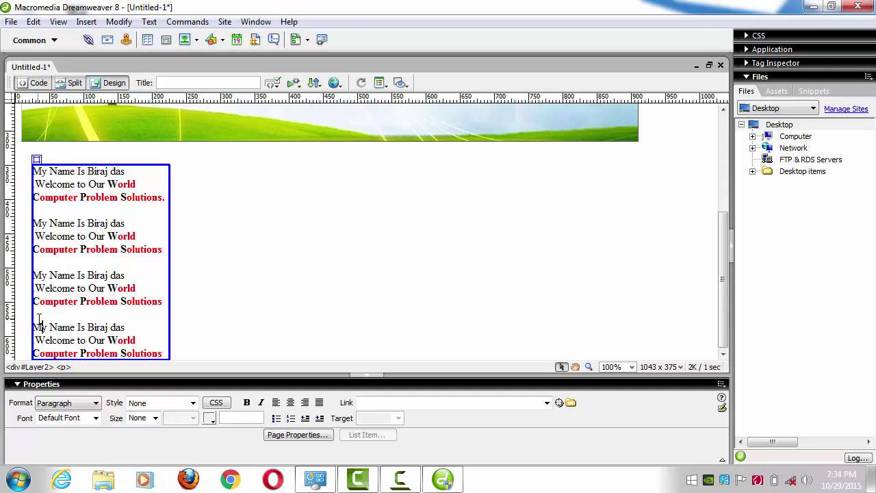
{"action": "key", "text": "BackSpace"}
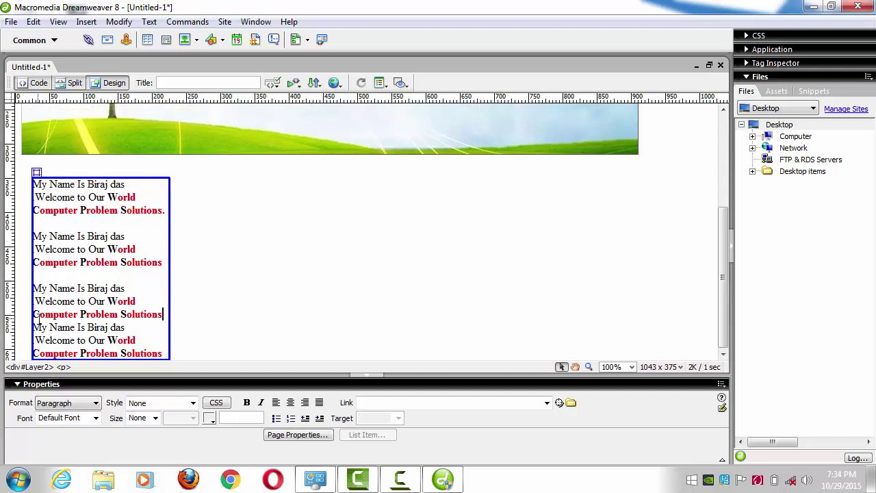
{"action": "key", "text": "Up"}
{"action": "key", "text": "Up"}
{"action": "key", "text": "Up"}
{"action": "key", "text": "BackSpace"}
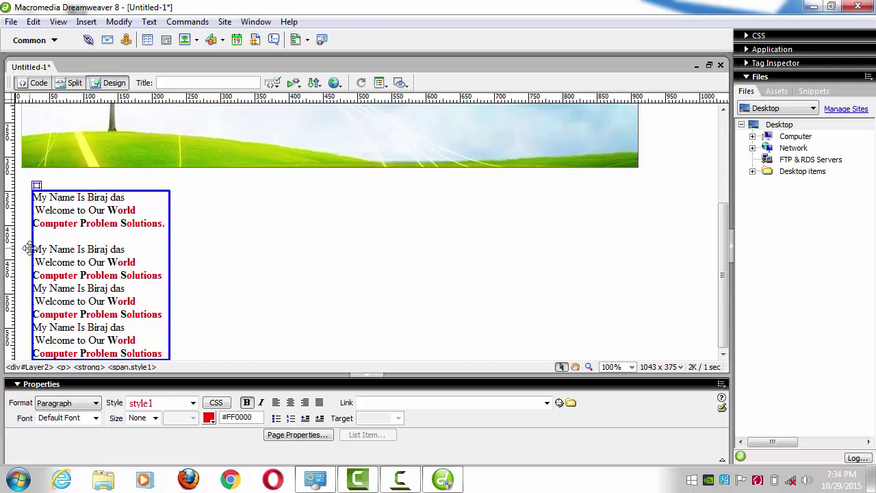
{"action": "key", "text": "Up"}
{"action": "key", "text": "Up"}
{"action": "key", "text": "Up"}
{"action": "key", "text": "BackSpace"}
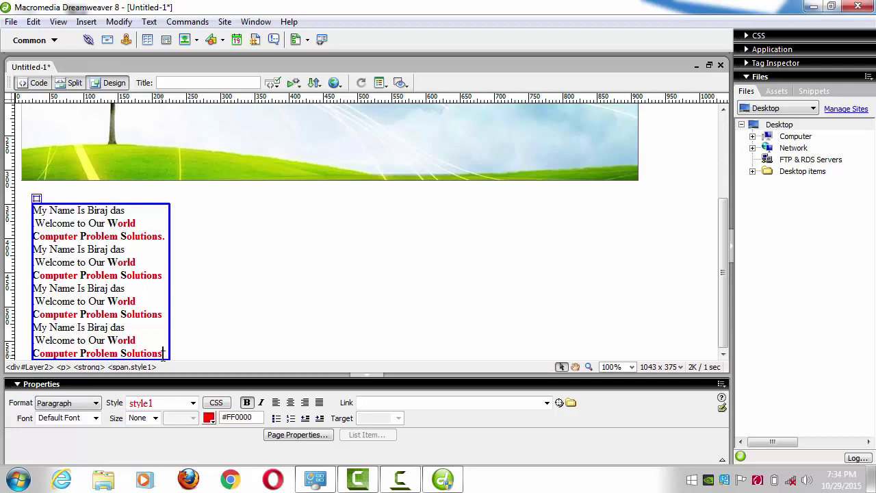
{"action": "type", "text": "My Name Is Biraj das .Welcome to Our World Computer Problem Solutions"}
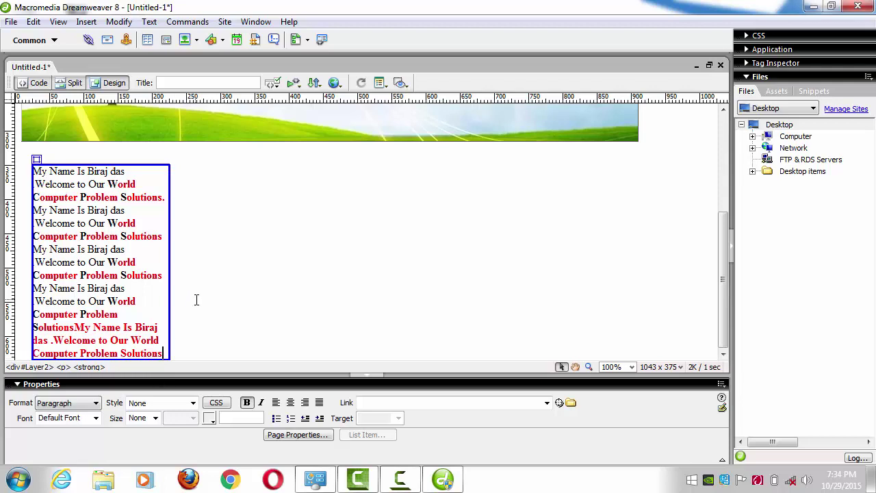
{"action": "key", "text": "ctrl+z"}
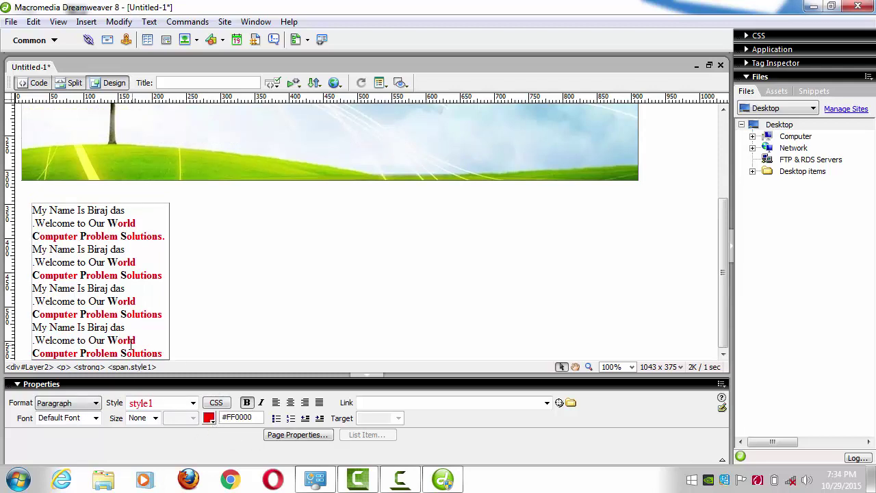
{"action": "left_click", "coordinate": [96, 329]}
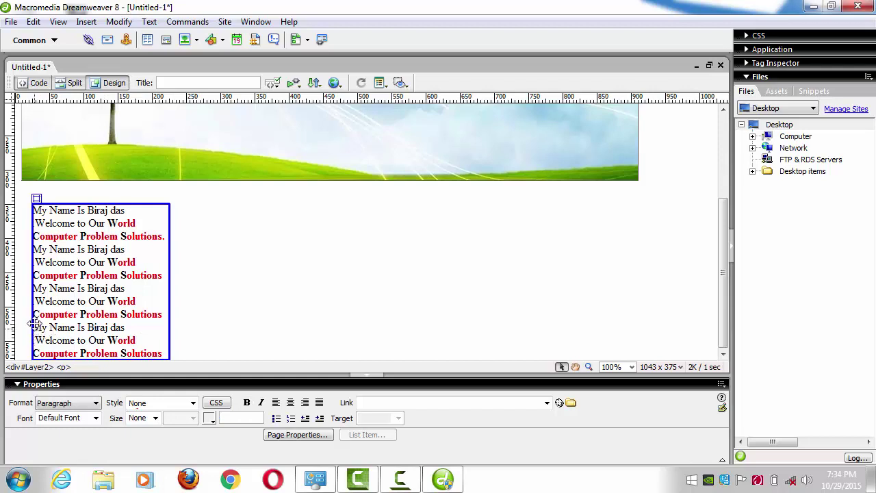
Move the text layer slightly inward to about 63px from the left and 350px from the top, and copy all its text
{"action": "left_click_drag", "start_coordinate": [34, 332], "coordinate": [65, 336]}
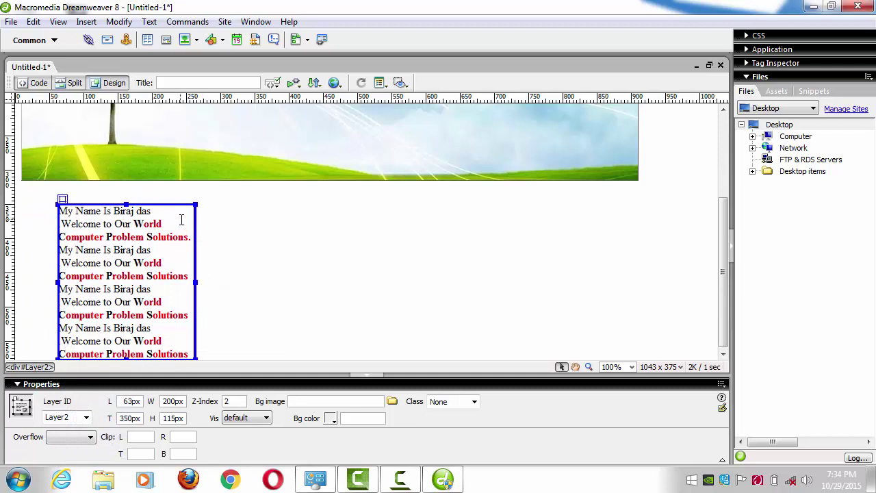
{"action": "left_click_drag", "start_coordinate": [58, 211], "coordinate": [207, 349]}
{"action": "key", "text": "ctrl+c"}
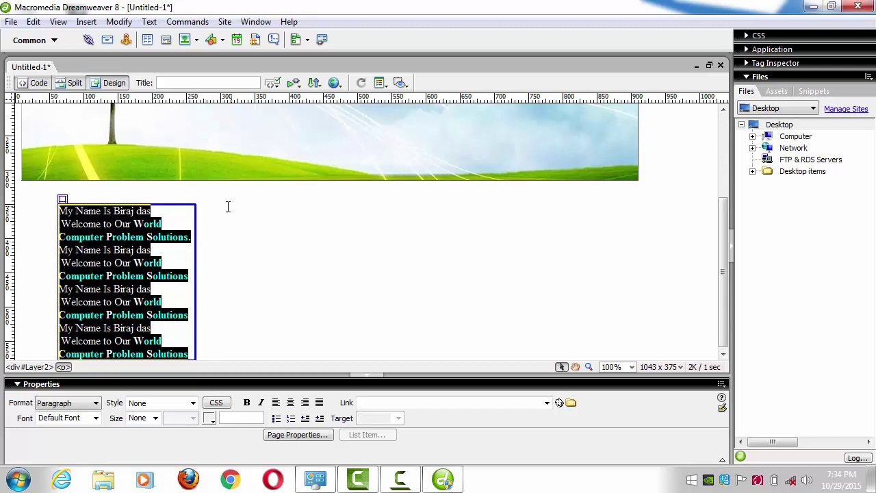
Insert a new layer directly beside the first text layer, level with its upper edge, and paste the copied text into it
{"action": "left_click", "coordinate": [86, 21]}
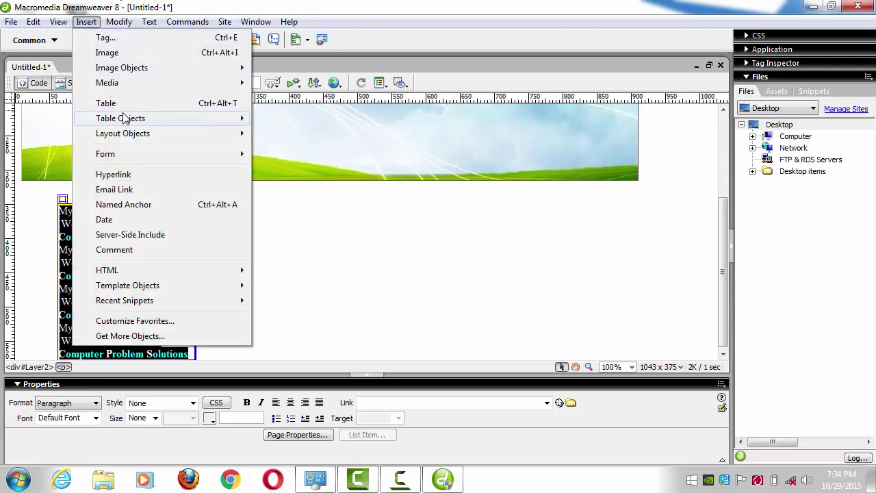
{"action": "mouse_move", "coordinate": [134, 136]}
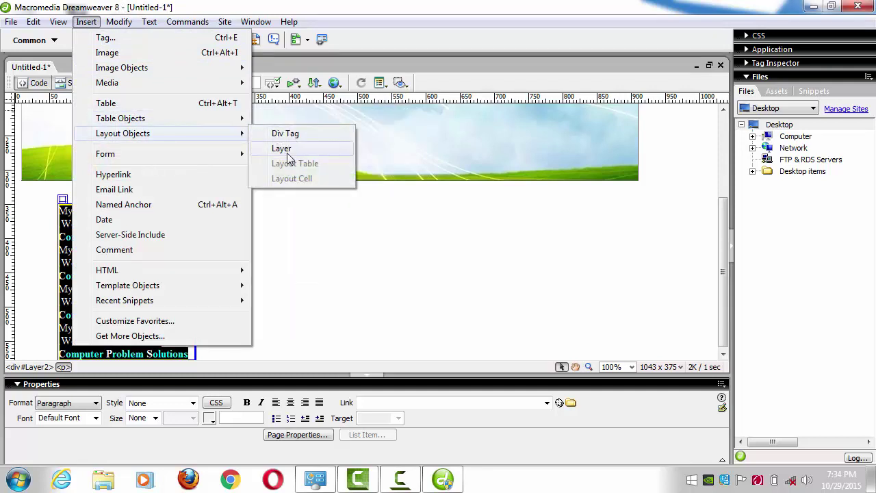
{"action": "left_click", "coordinate": [285, 149]}
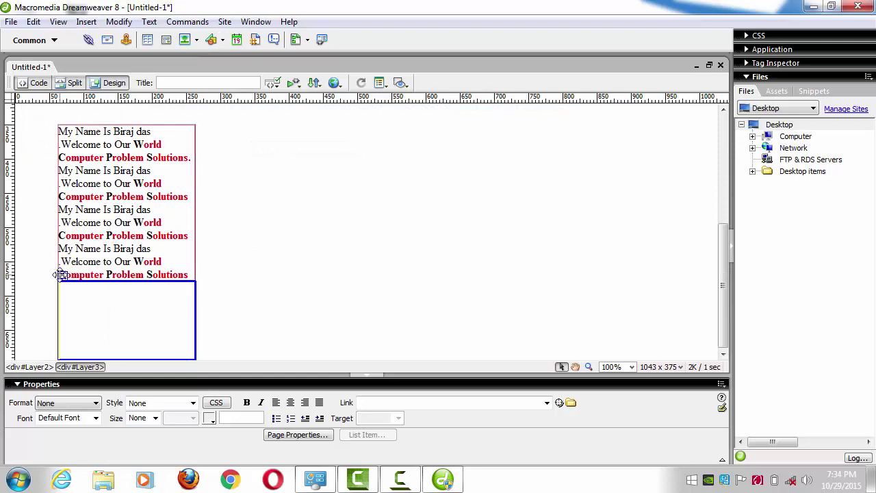
{"action": "left_click_drag", "start_coordinate": [63, 275], "coordinate": [204, 123]}
{"action": "left_click", "coordinate": [234, 235]}
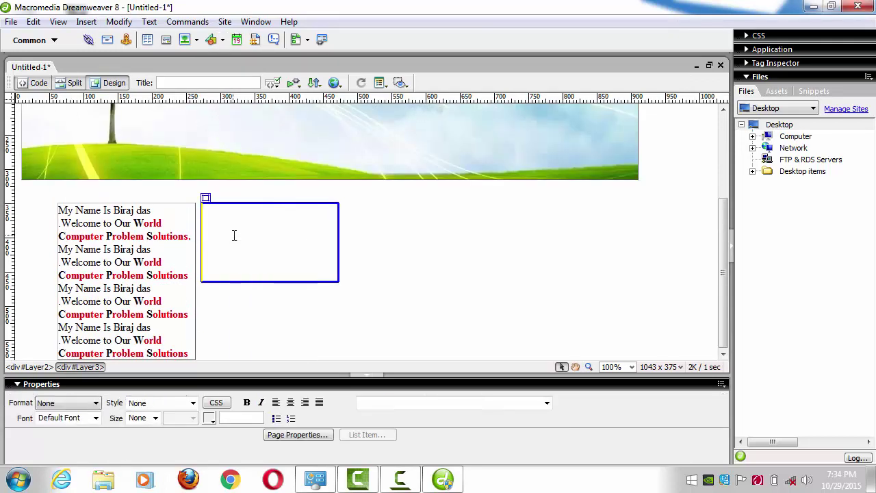
{"action": "key", "text": "ctrl+v"}
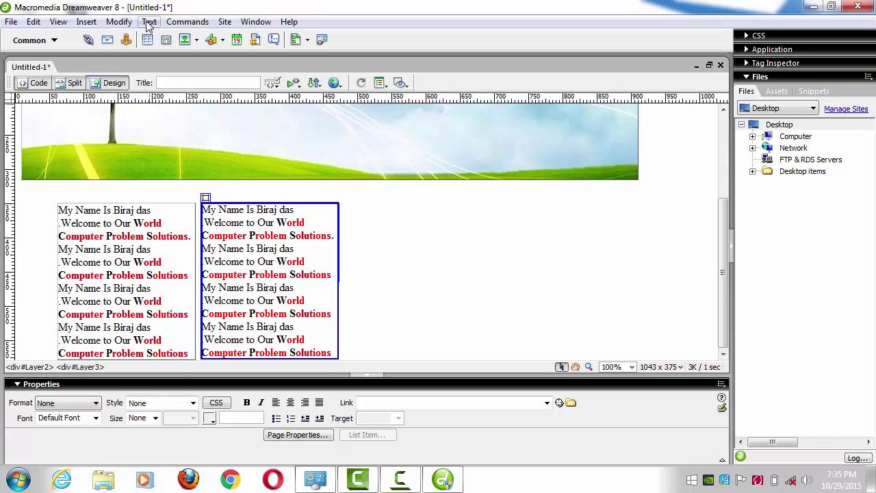
Insert another layer just to the right of the second text column and fill it with the same copied text
{"action": "left_click", "coordinate": [123, 24]}
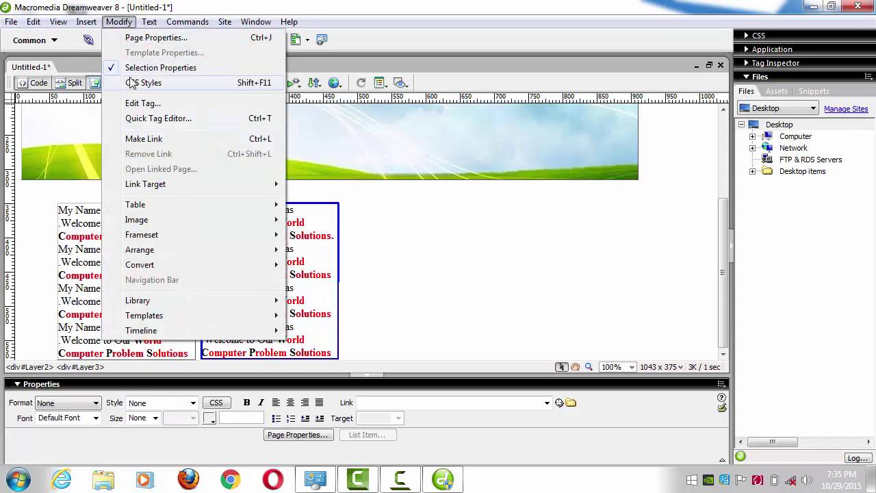
{"action": "mouse_move", "coordinate": [83, 25]}
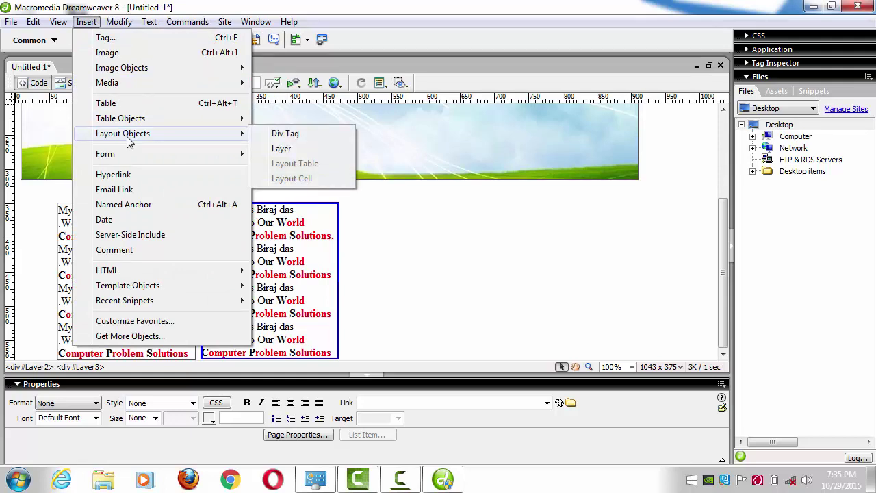
{"action": "mouse_move", "coordinate": [241, 134]}
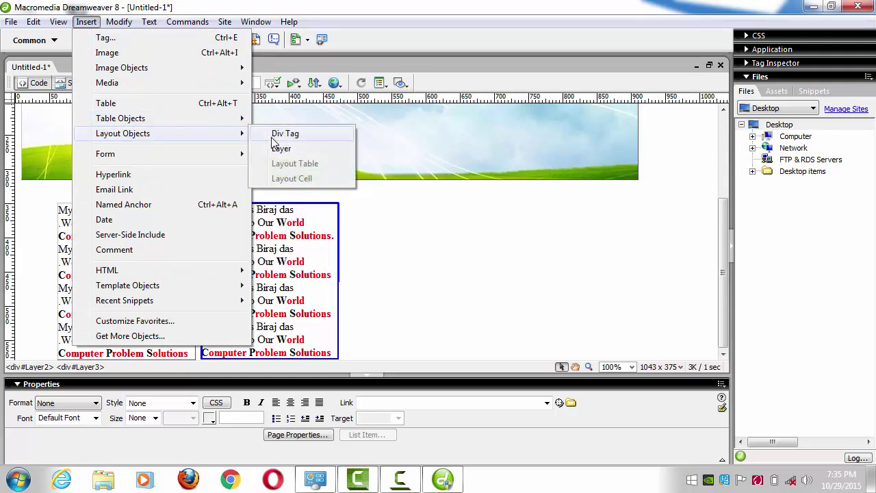
{"action": "left_click", "coordinate": [282, 149]}
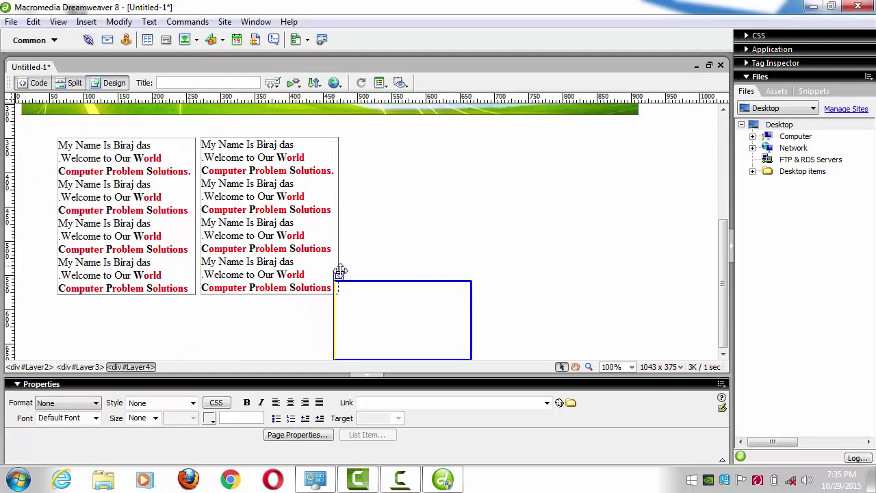
{"action": "left_click_drag", "start_coordinate": [338, 275], "coordinate": [351, 135]}
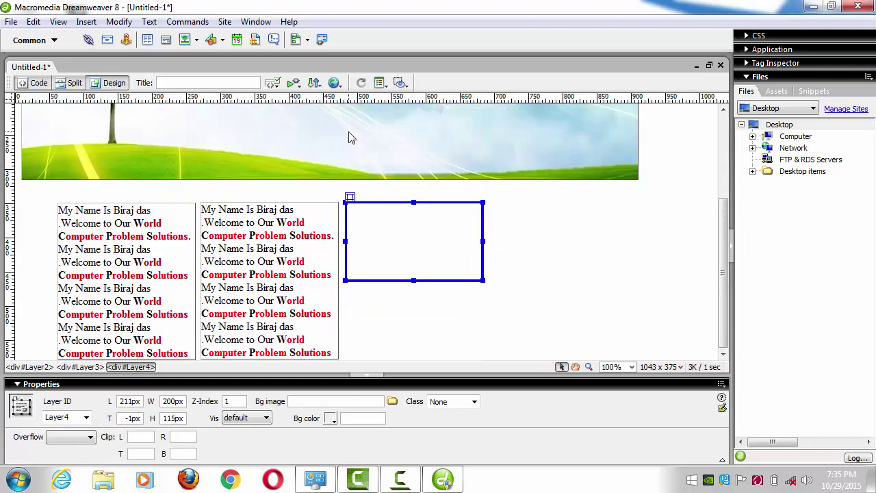
{"action": "left_click", "coordinate": [373, 214]}
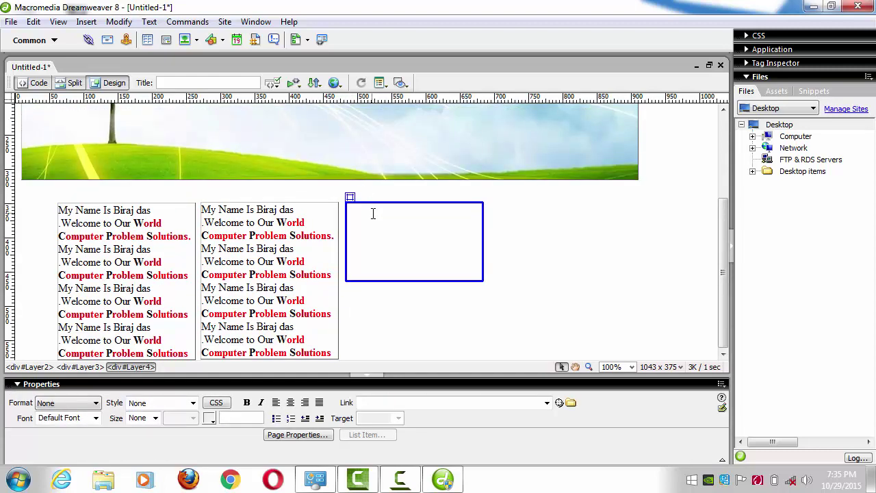
{"action": "type", "text": "My Name Is Biraj das .Welcome to Our World Computer Problem Solutions. My Name Is Biraj das .Welcome to Our World Computer Problem Solutions My Name Is Biraj das .Welcome to Our World Computer Problem Solutions My Name Is Biraj das .Welcome to Our World Computer Problem Solutions"}
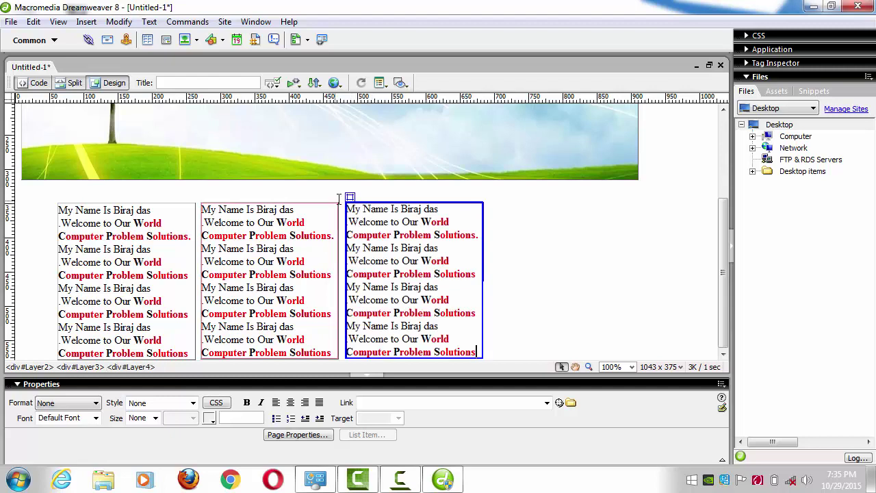
Move the third text layer under the banner's right end, at about left 441px and top -2px, and select the first text layer
{"action": "left_click_drag", "start_coordinate": [349, 197], "coordinate": [508, 200]}
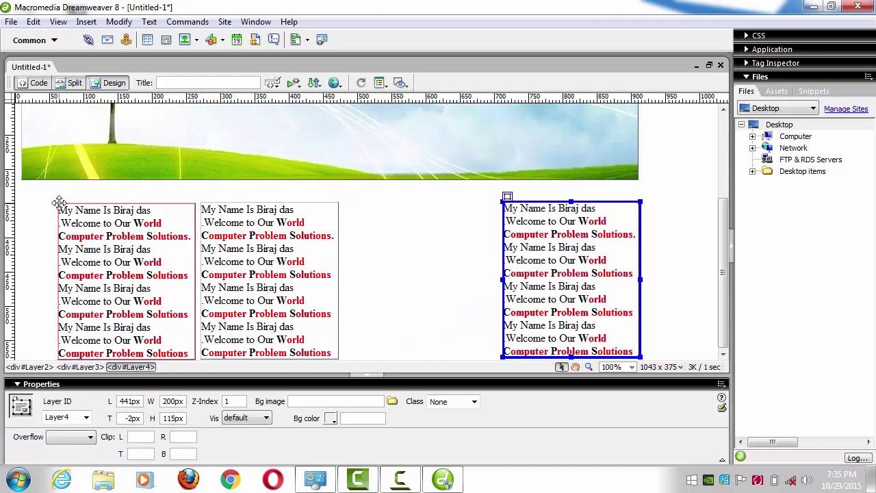
{"action": "left_click", "coordinate": [59, 203]}
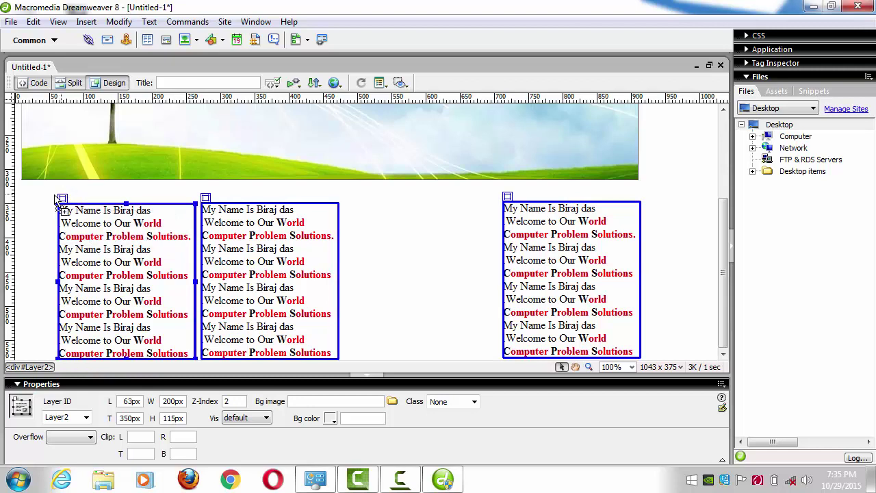
Move the first text layer to left 11px under the banner's left edge, and the second to left 352px, top 0px
{"action": "left_click_drag", "start_coordinate": [56, 200], "coordinate": [26, 199]}
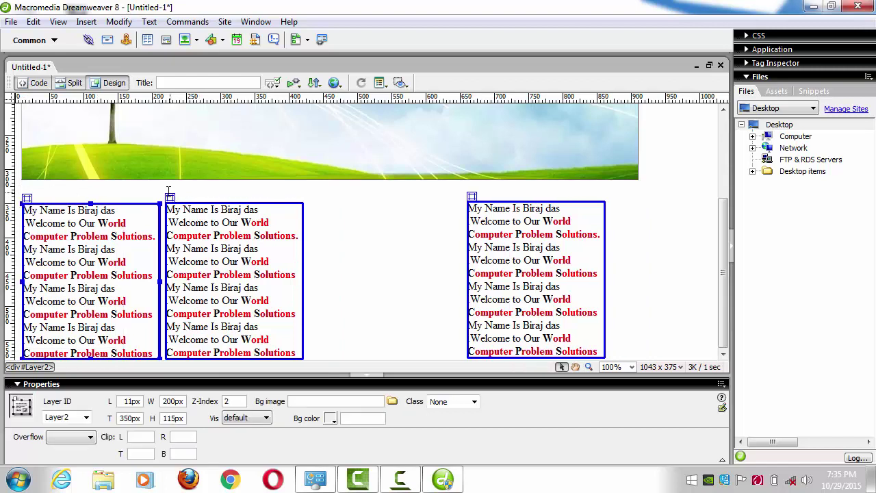
{"action": "left_click", "coordinate": [169, 199]}
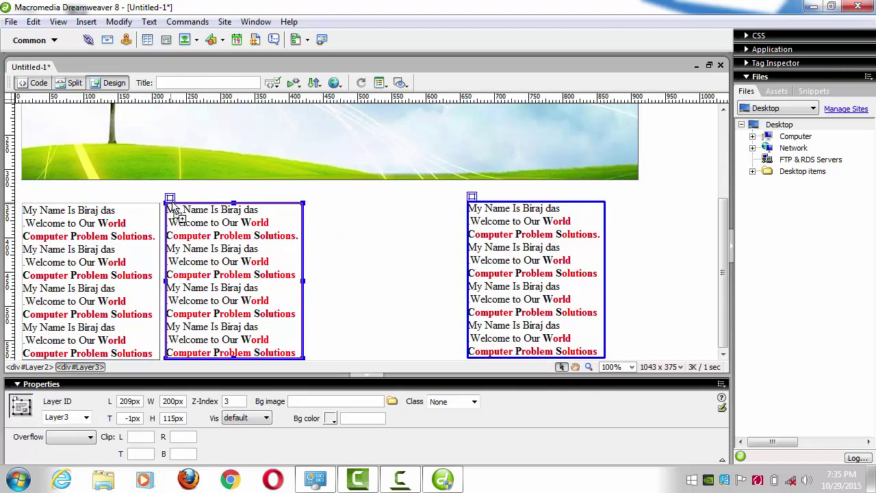
{"action": "left_click_drag", "start_coordinate": [171, 199], "coordinate": [255, 200]}
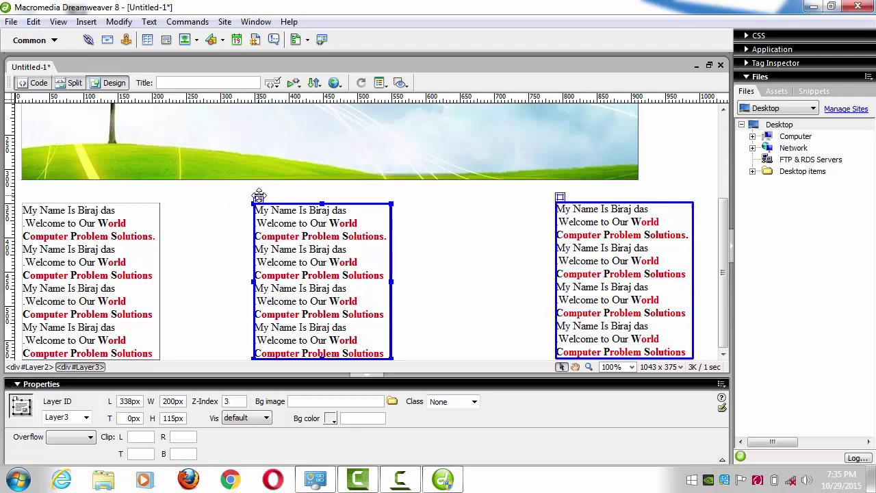
{"action": "left_click_drag", "start_coordinate": [258, 198], "coordinate": [270, 200]}
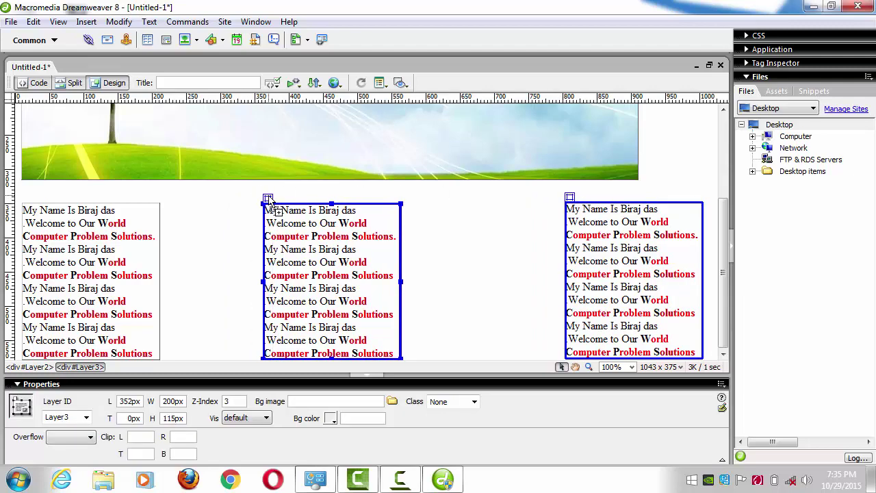
Move the third text layer back under the banner's right end, at left 350px and top -5px
{"action": "left_click", "coordinate": [573, 197]}
{"action": "scroll", "coordinate": [573, 197], "scroll_direction": "up", "scroll_amount": 4}
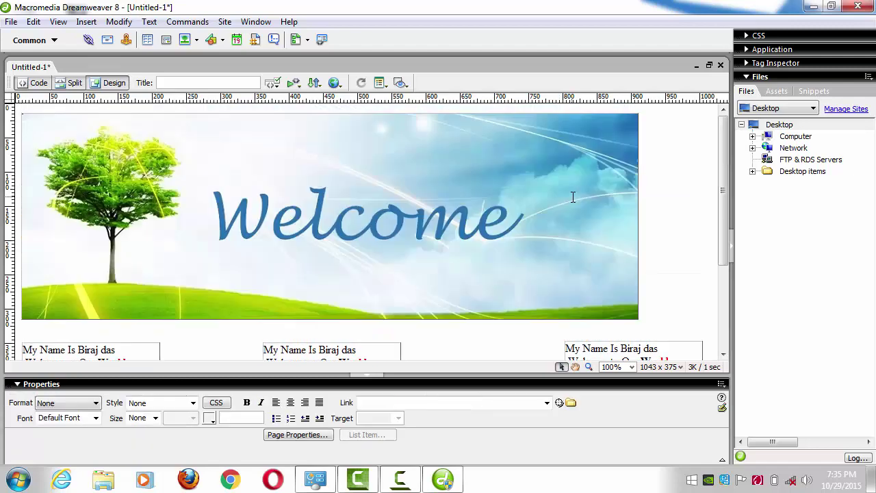
{"action": "scroll", "coordinate": [563, 211], "scroll_direction": "down", "scroll_amount": 4}
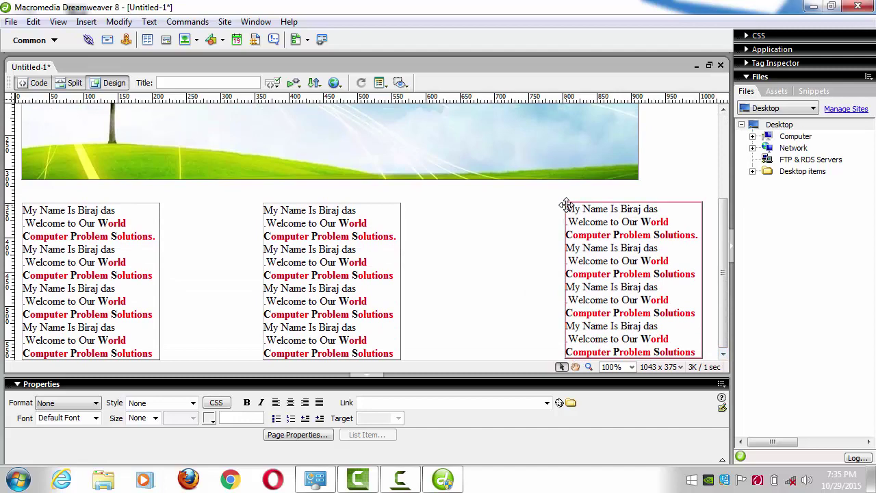
{"action": "left_click", "coordinate": [569, 200]}
{"action": "left_click_drag", "start_coordinate": [569, 198], "coordinate": [506, 200]}
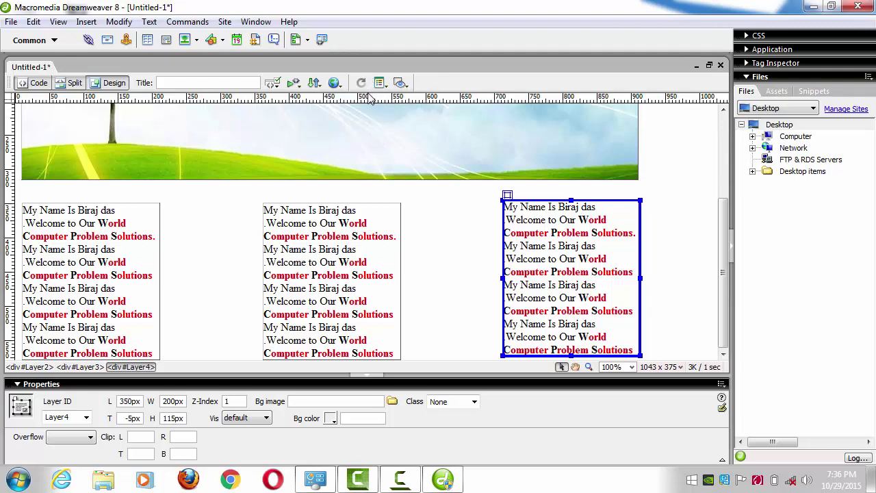
Add a horizontal guide below the banner, level with the third text layer's upper edge
{"action": "left_click_drag", "start_coordinate": [370, 100], "coordinate": [375, 244]}
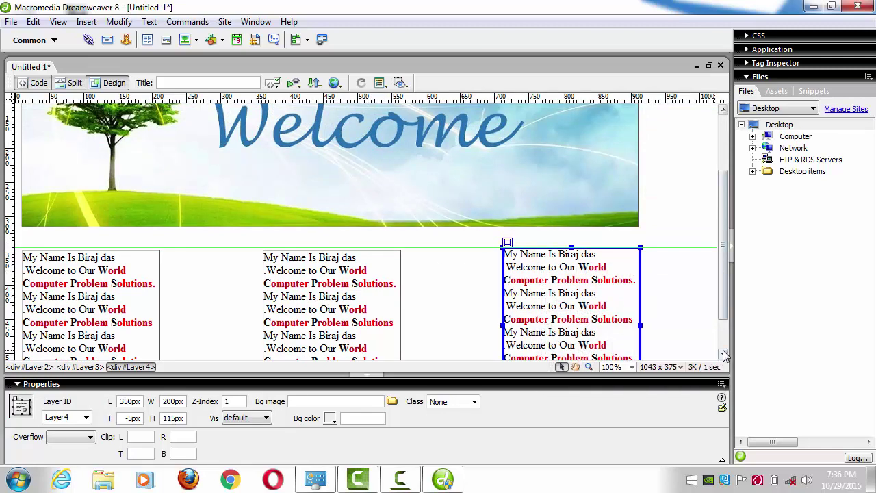
{"action": "left_click", "coordinate": [701, 329]}
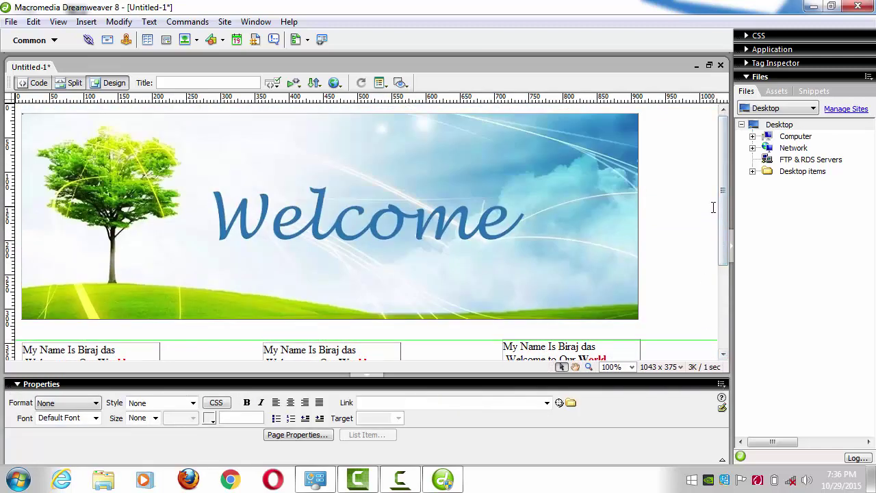
{"action": "left_click_drag", "start_coordinate": [723, 207], "coordinate": [724, 322]}
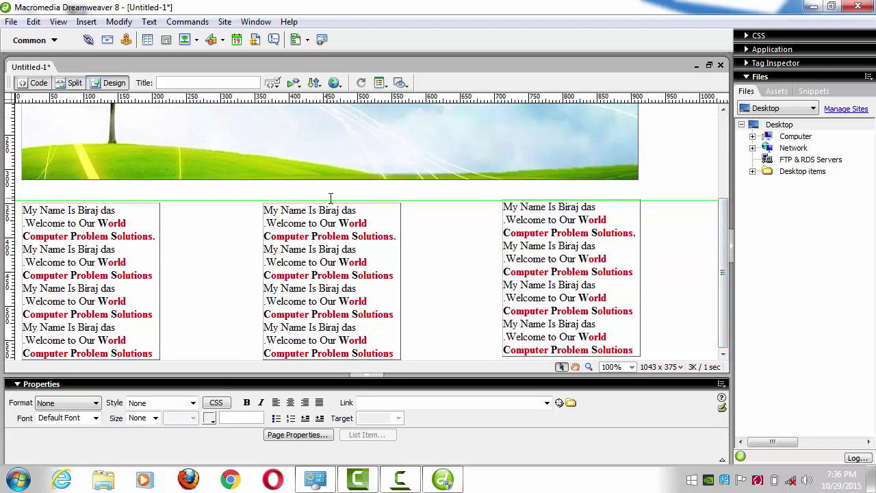
Move the first text layer up to the horizontal guide, at top 345px
{"action": "left_click_drag", "start_coordinate": [267, 203], "coordinate": [268, 199]}
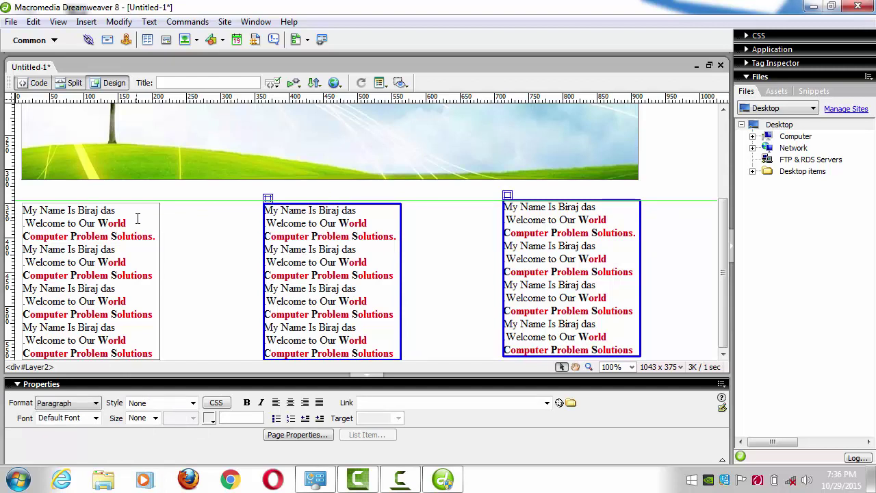
{"action": "left_click", "coordinate": [161, 223]}
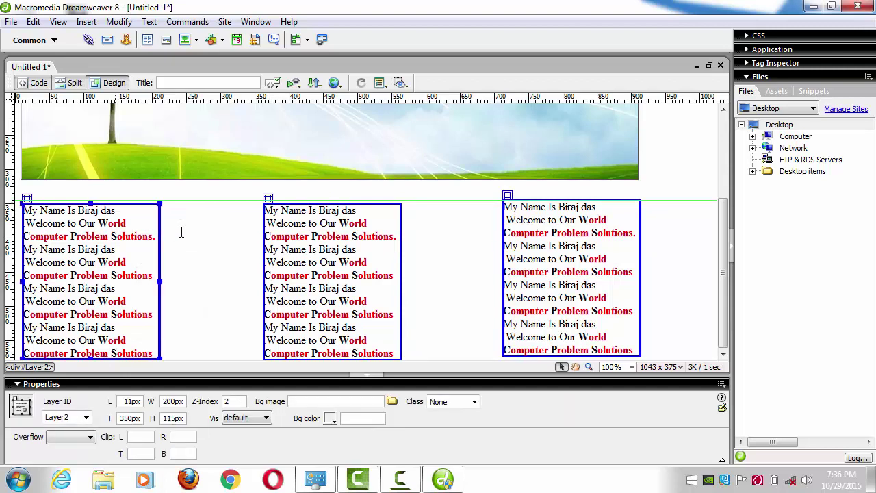
{"action": "left_click", "coordinate": [260, 243]}
{"action": "scroll", "coordinate": [115, 233], "scroll_direction": "up", "scroll_amount": 5}
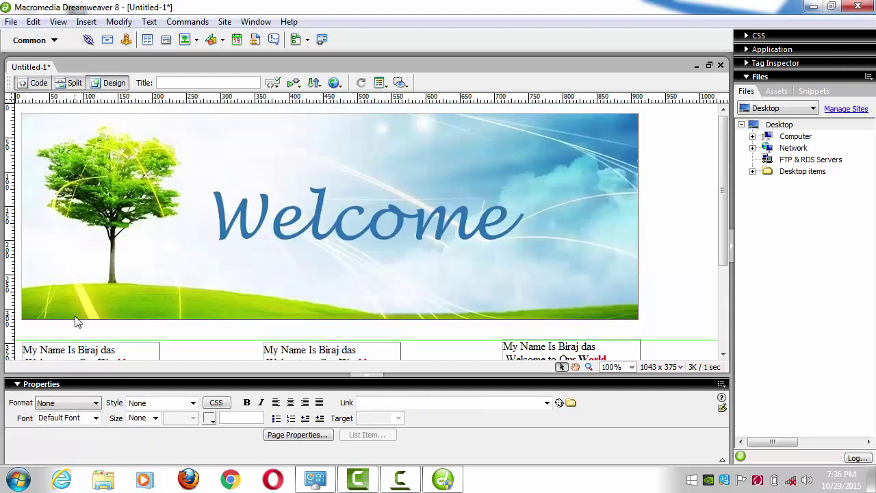
{"action": "left_click", "coordinate": [38, 350]}
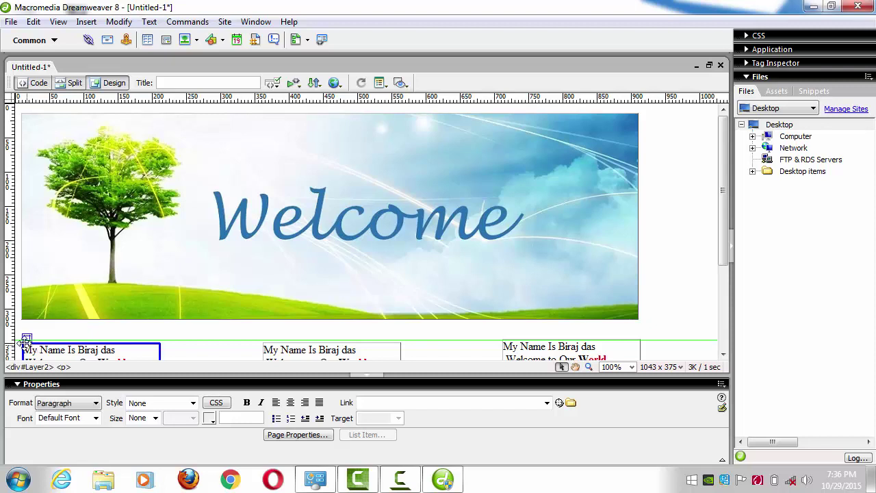
{"action": "left_click", "coordinate": [25, 337]}
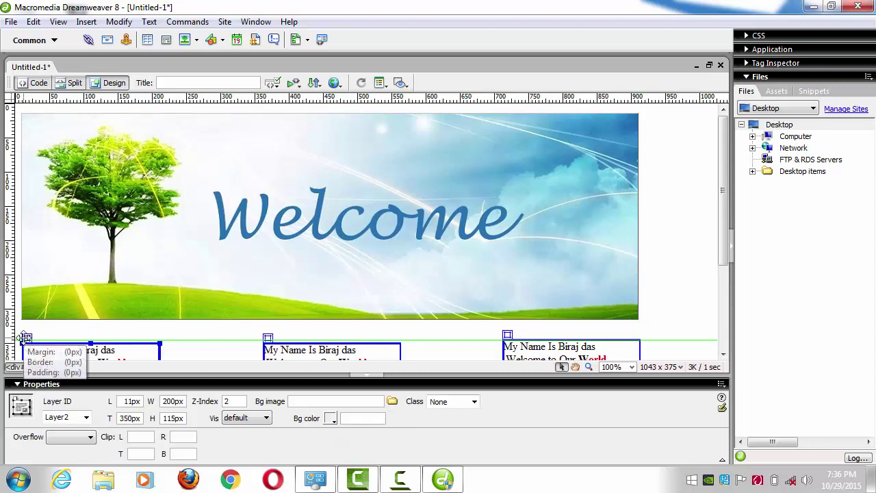
{"action": "left_click_drag", "start_coordinate": [25, 337], "coordinate": [25, 334]}
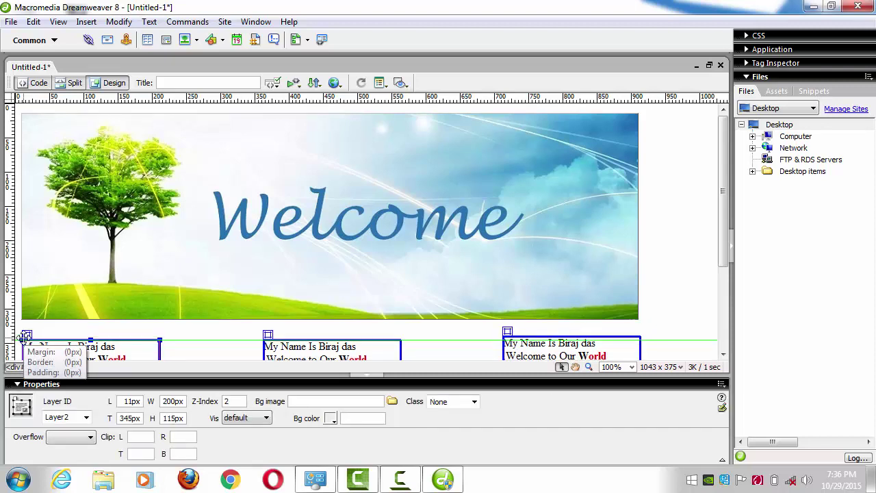
Lower the third text layer to top 0px so its upper edge meets the horizontal guide
{"action": "left_click", "coordinate": [676, 332]}
{"action": "scroll", "coordinate": [678, 336], "scroll_direction": "down", "scroll_amount": 4}
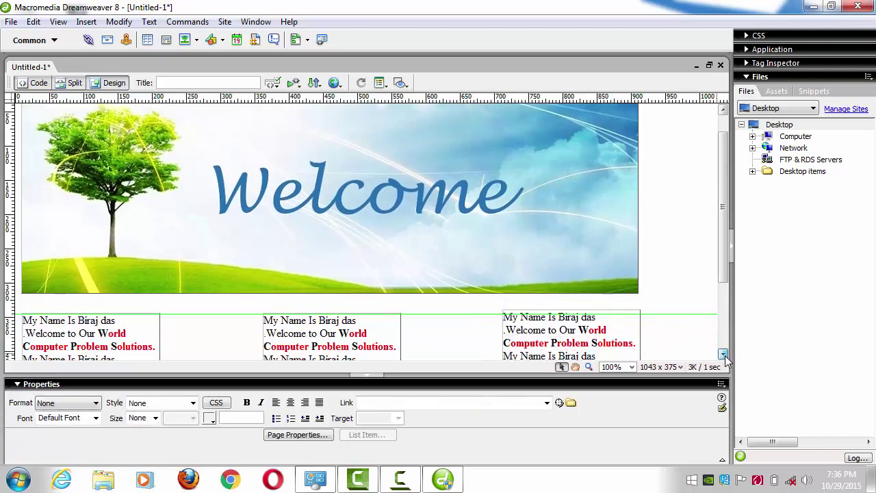
{"action": "left_click", "coordinate": [516, 278]}
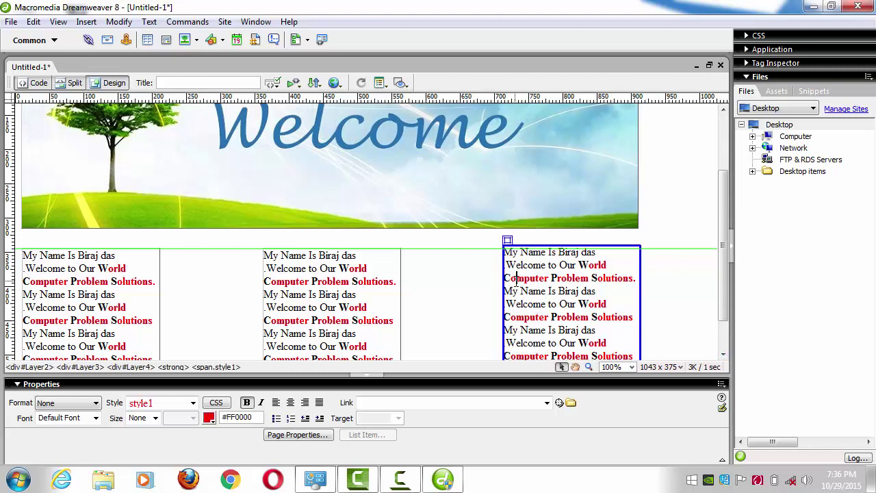
{"action": "left_click", "coordinate": [509, 240]}
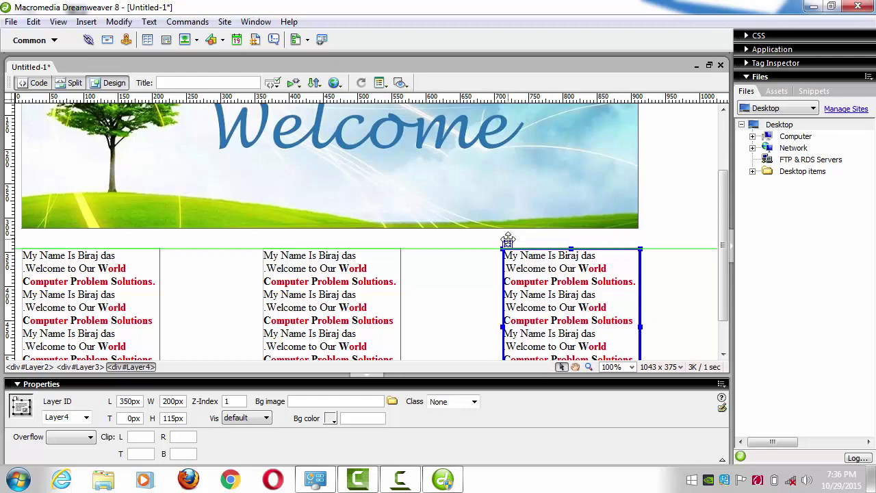
{"action": "left_click", "coordinate": [669, 283]}
{"action": "scroll", "coordinate": [668, 278], "scroll_direction": "up", "scroll_amount": 3}
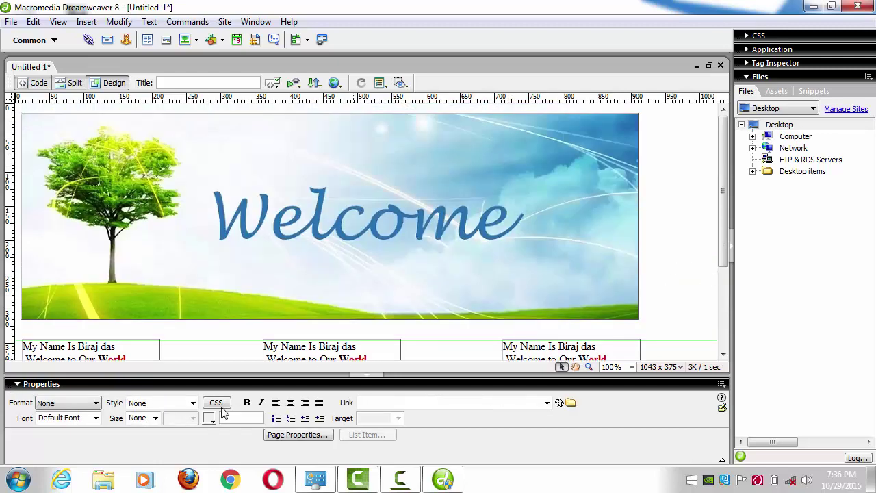
Add vertical guides along the right and left edges of the banner and outer text columns
{"action": "left_click", "coordinate": [724, 354]}
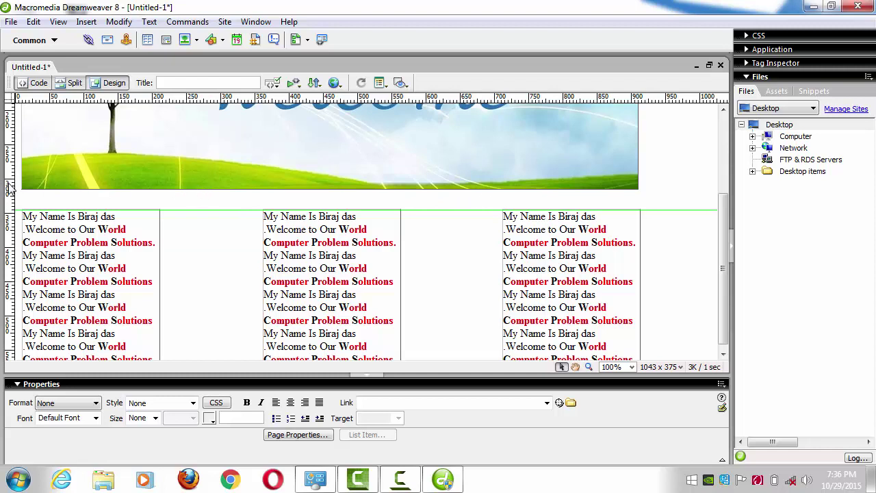
{"action": "left_click_drag", "start_coordinate": [10, 190], "coordinate": [646, 304]}
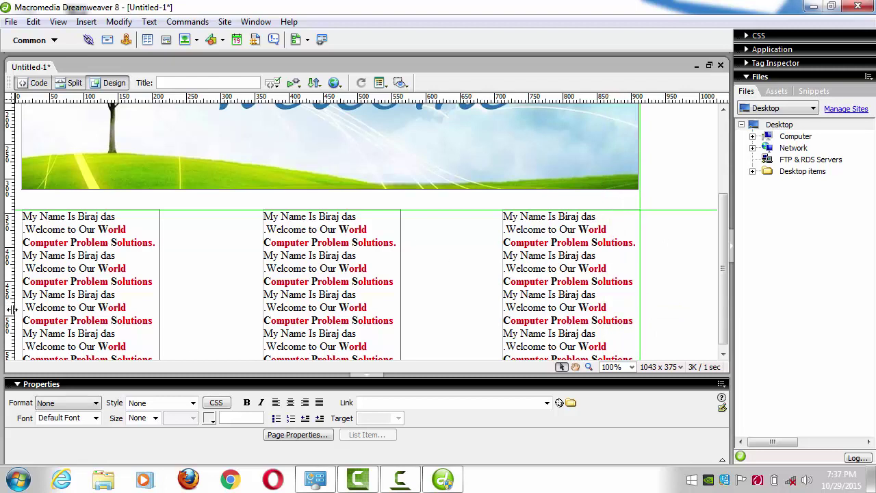
{"action": "left_click_drag", "start_coordinate": [12, 310], "coordinate": [18, 308]}
{"action": "left_click_drag", "start_coordinate": [13, 220], "coordinate": [23, 223]}
{"action": "left_click", "coordinate": [724, 353]}
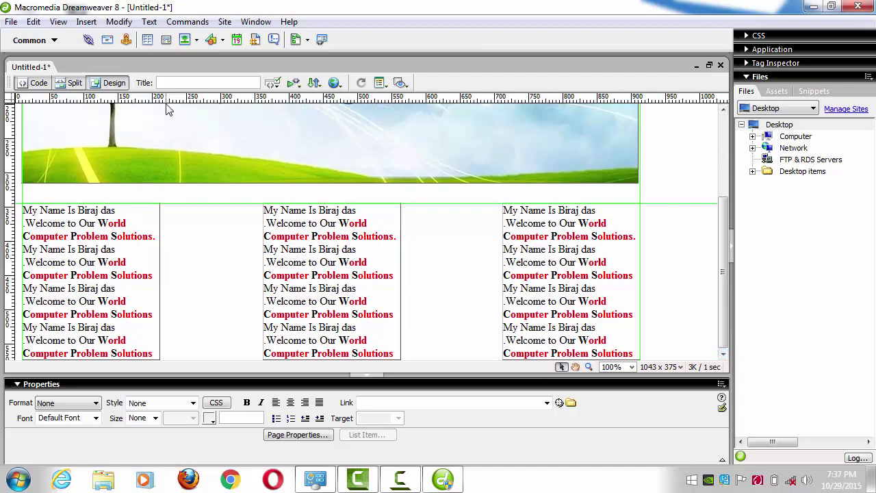
Switch to Chrome and try to search the web for "bird image"
{"action": "left_click", "coordinate": [814, 7]}
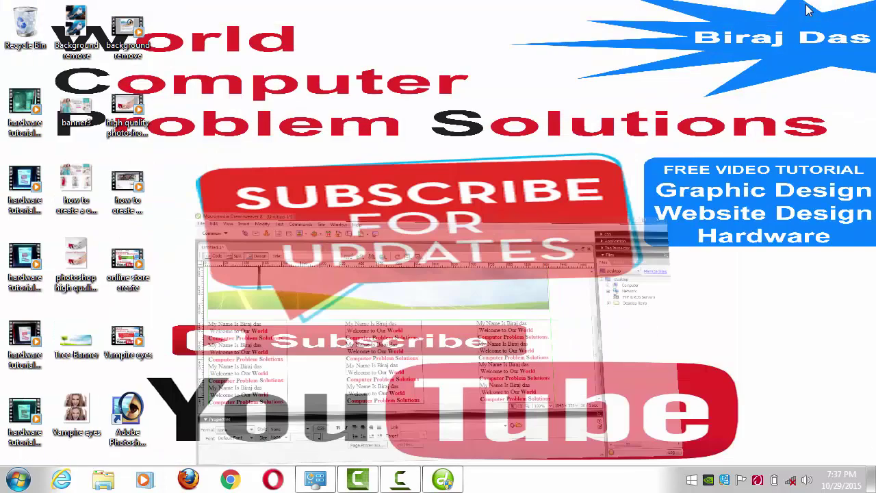
{"action": "left_click", "coordinate": [231, 482]}
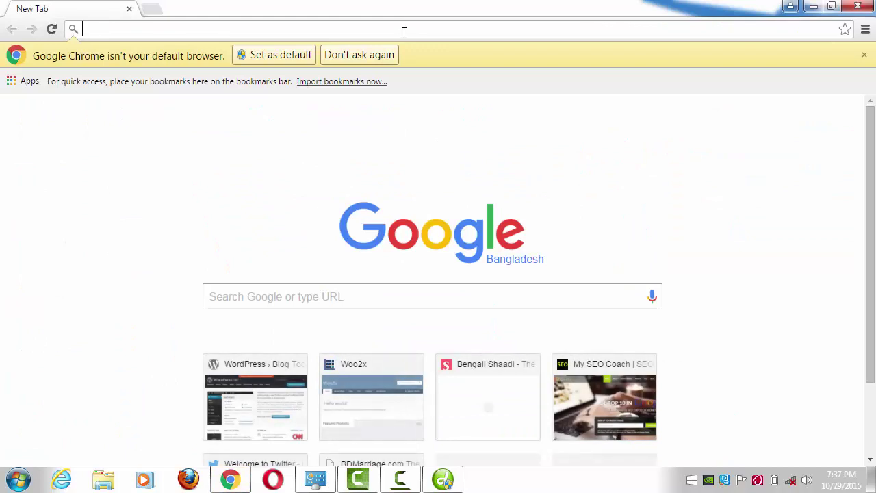
{"action": "type", "text": "bird"}
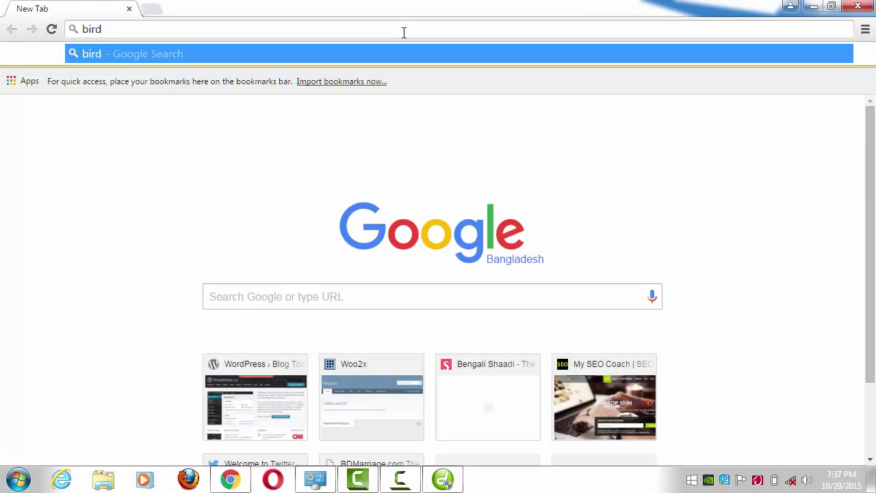
{"action": "type", "text": " imag"}
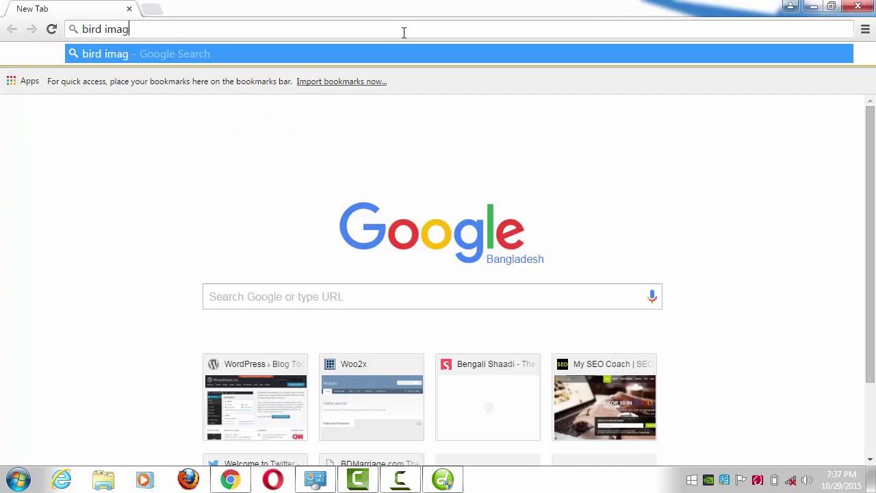
{"action": "type", "text": "e"}
{"action": "key", "text": "Return"}
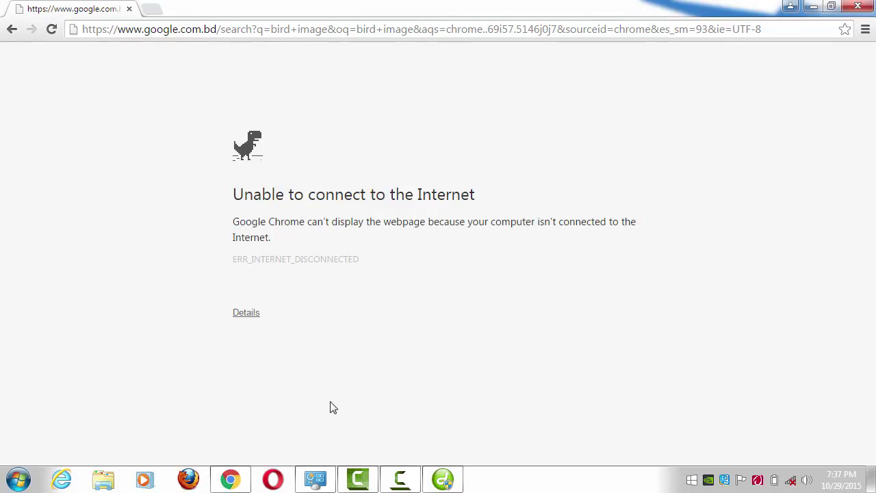
{"action": "left_click", "coordinate": [401, 479]}
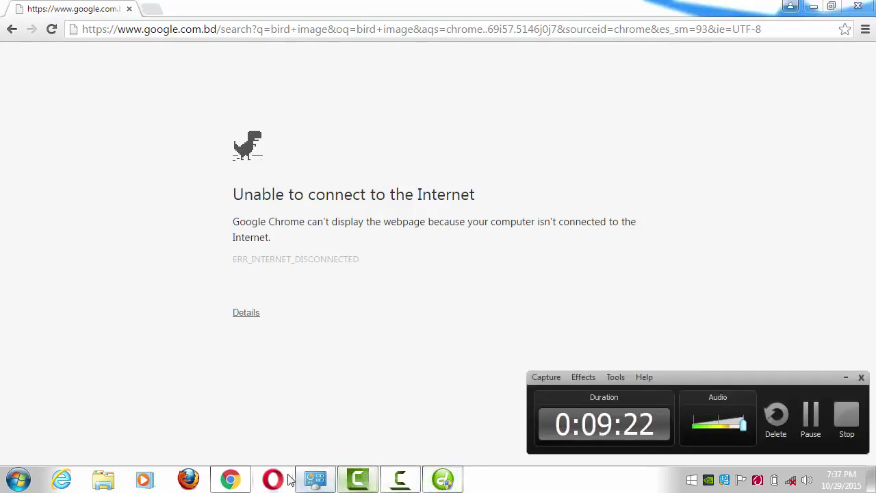
{"action": "left_click", "coordinate": [229, 479]}
{"action": "left_click", "coordinate": [230, 480]}
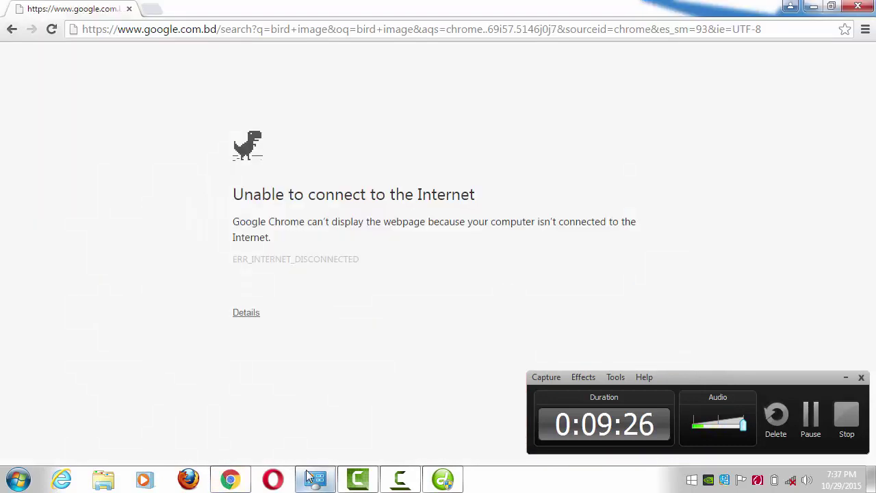
{"action": "left_click", "coordinate": [446, 481]}
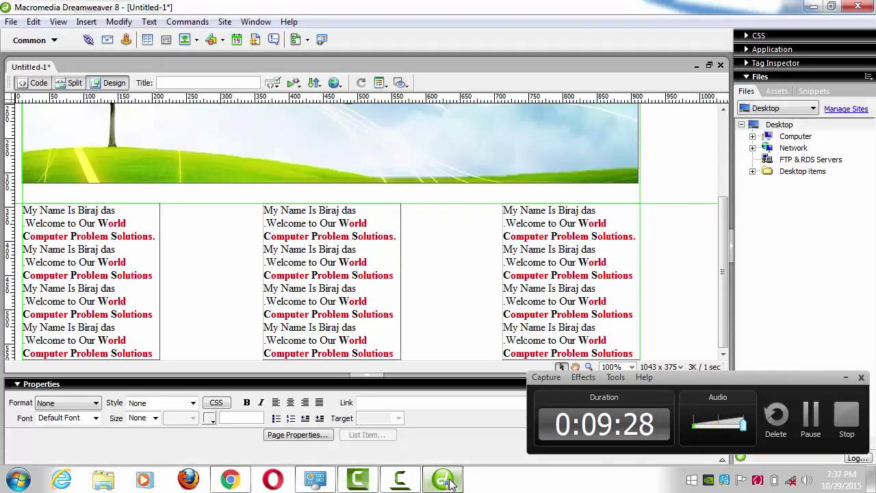
{"action": "left_click", "coordinate": [811, 414]}
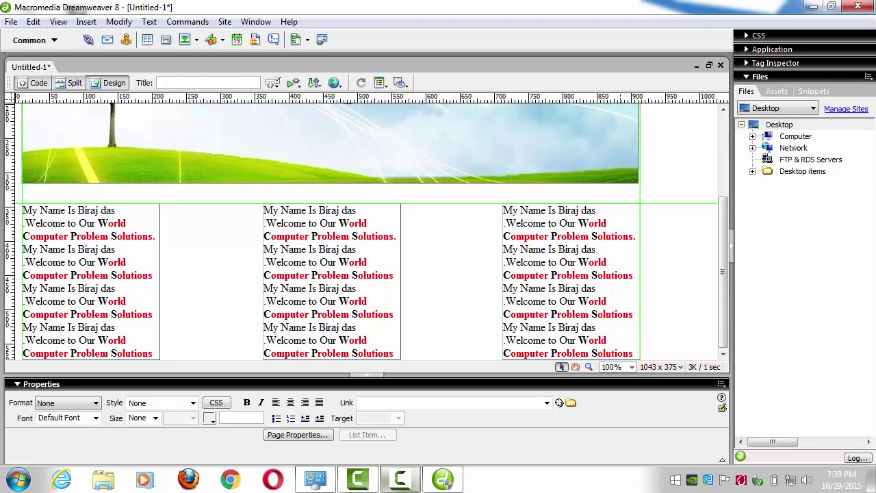
Switch to Chrome, search the web for "bird image" and show the image results
{"action": "left_click", "coordinate": [229, 481]}
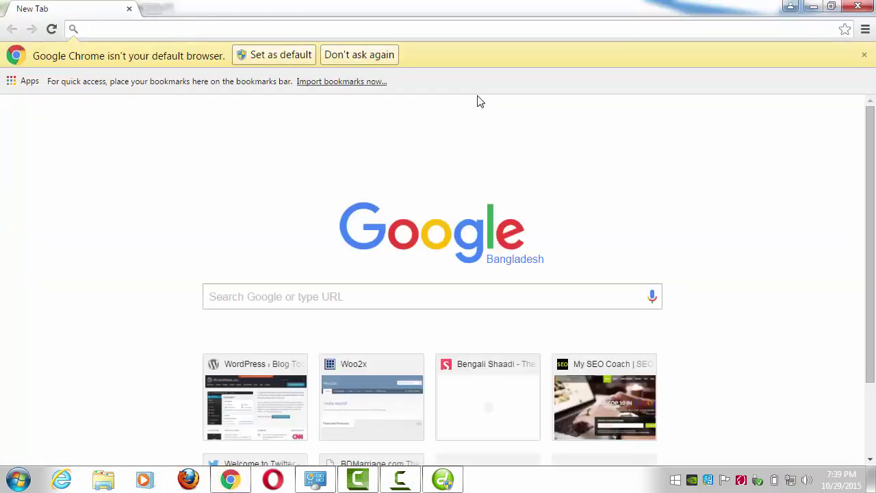
{"action": "type", "text": "bird"}
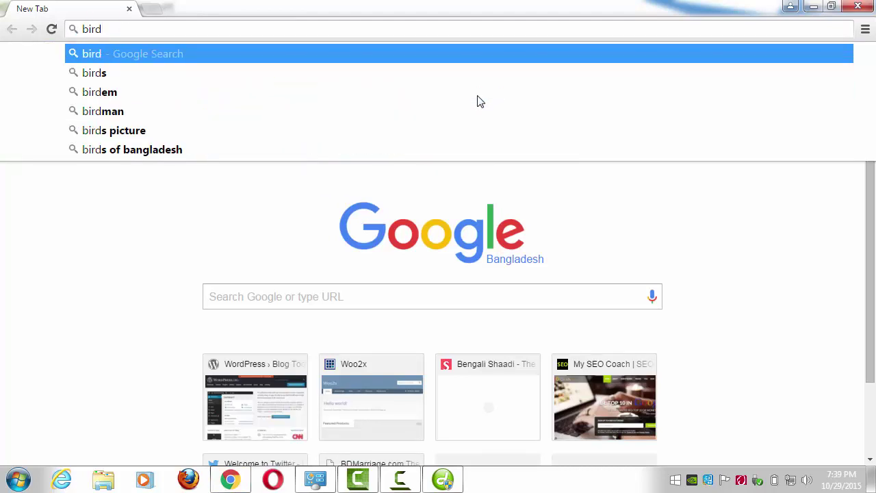
{"action": "type", "text": " in"}
{"action": "key", "text": "BackSpace"}
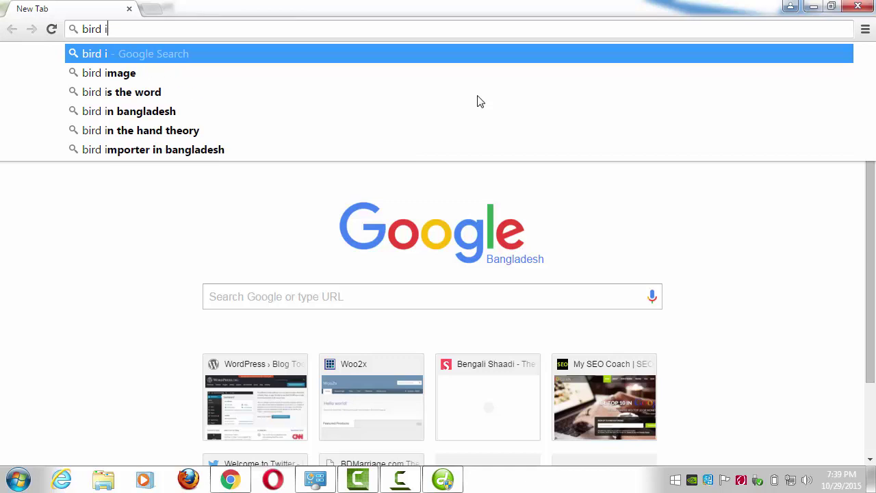
{"action": "type", "text": "mage"}
{"action": "key", "text": "Return"}
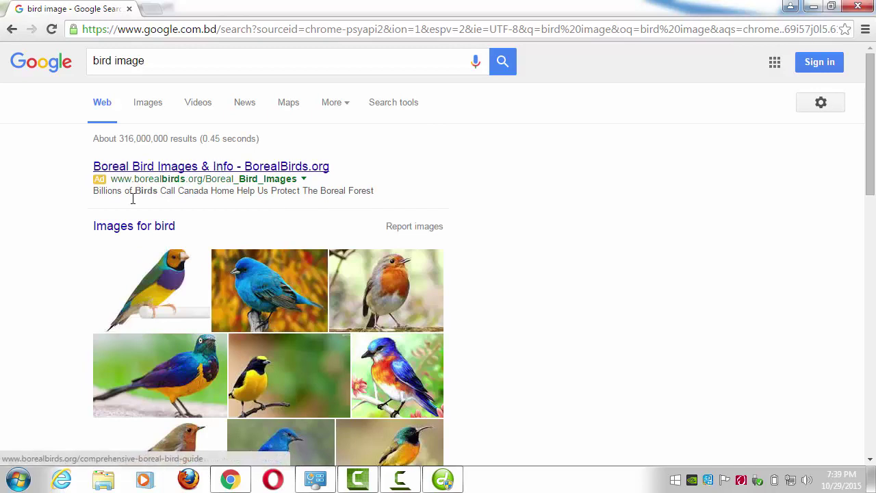
{"action": "left_click", "coordinate": [152, 102]}
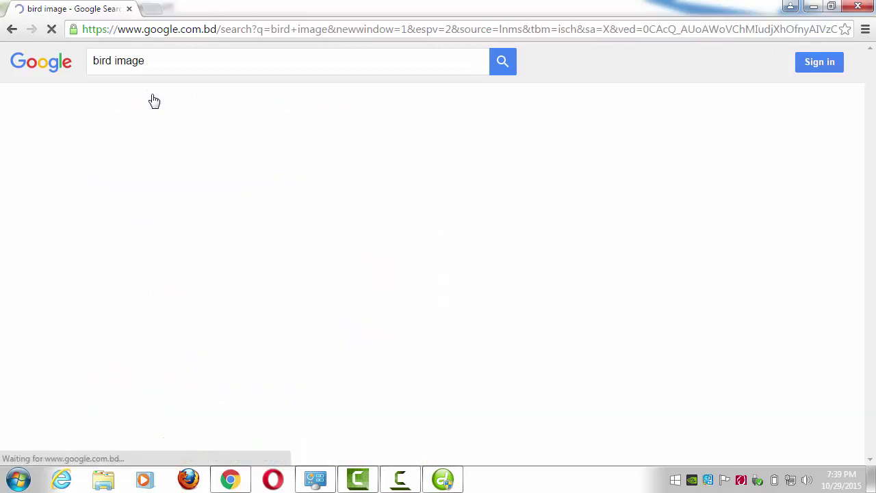
Open the orange-breasted robin picture from the image results and save it to the Desktop as the JPEG maxresdefault
{"action": "scroll", "coordinate": [154, 101], "scroll_direction": "down", "scroll_amount": 1}
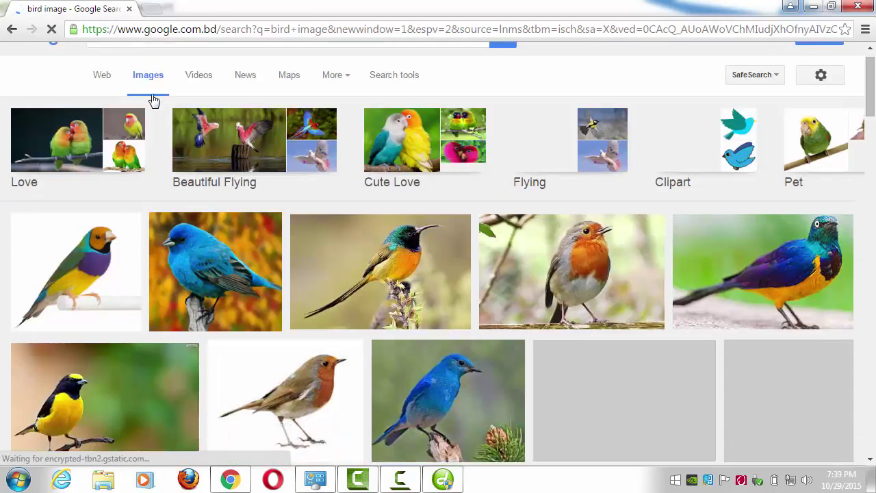
{"action": "scroll", "coordinate": [154, 100], "scroll_direction": "down", "scroll_amount": 5}
{"action": "scroll", "coordinate": [154, 101], "scroll_direction": "up", "scroll_amount": 3}
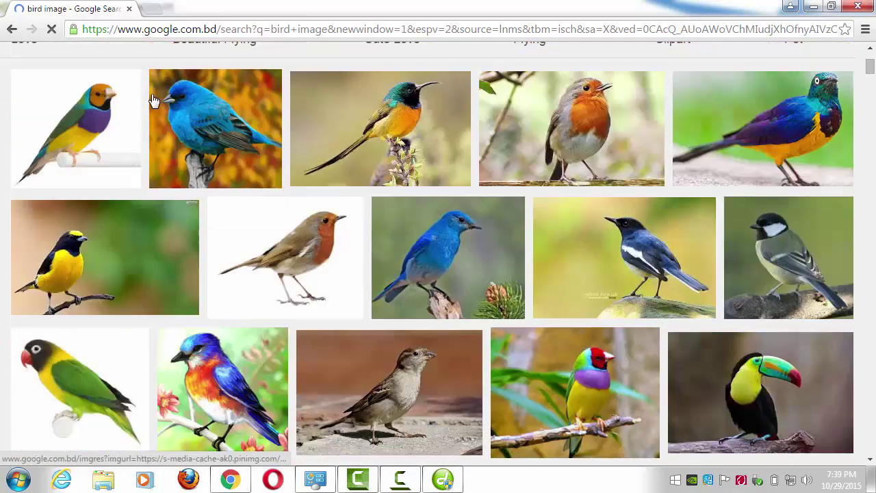
{"action": "scroll", "coordinate": [153, 101], "scroll_direction": "up", "scroll_amount": 3}
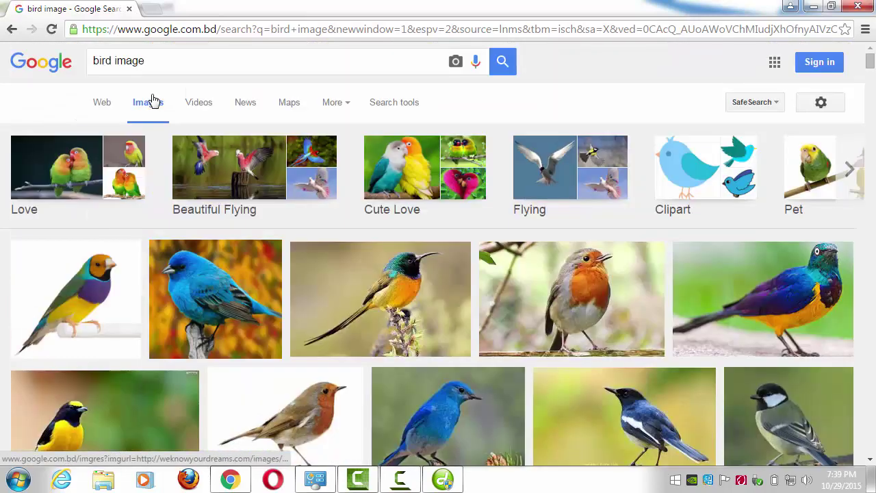
{"action": "left_click", "coordinate": [564, 304]}
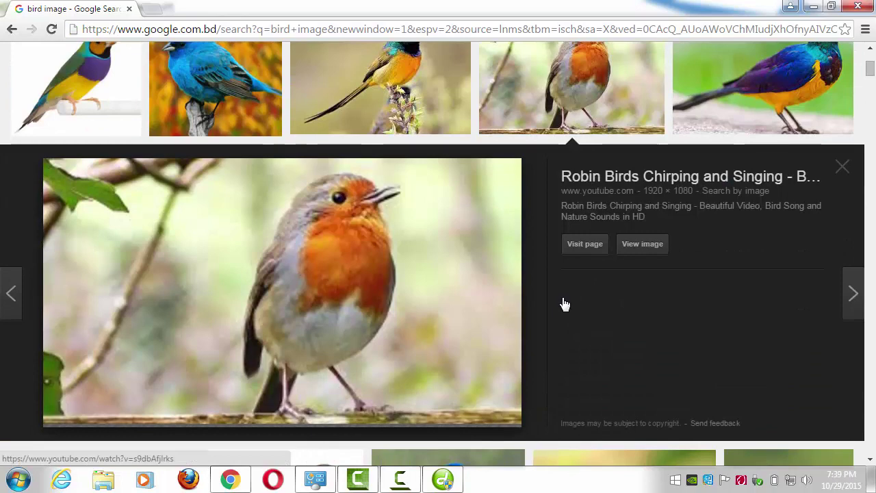
{"action": "right_click", "coordinate": [338, 260]}
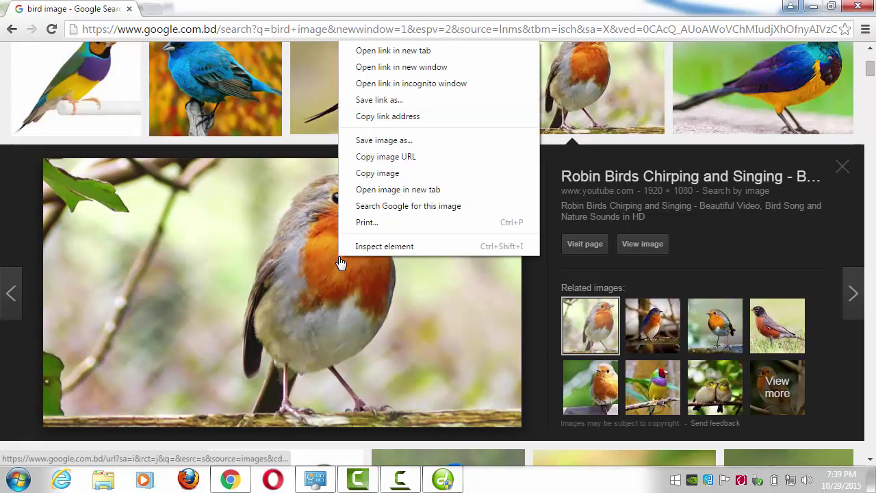
{"action": "left_click", "coordinate": [383, 141]}
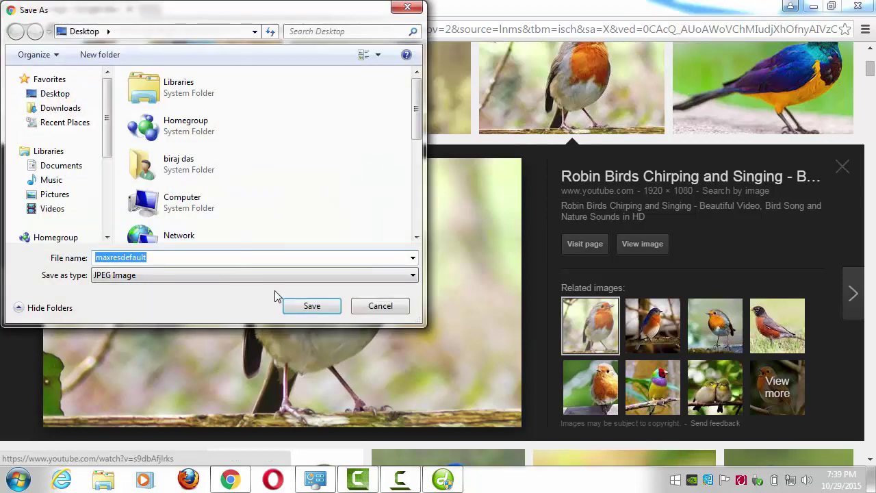
{"action": "left_click", "coordinate": [291, 307]}
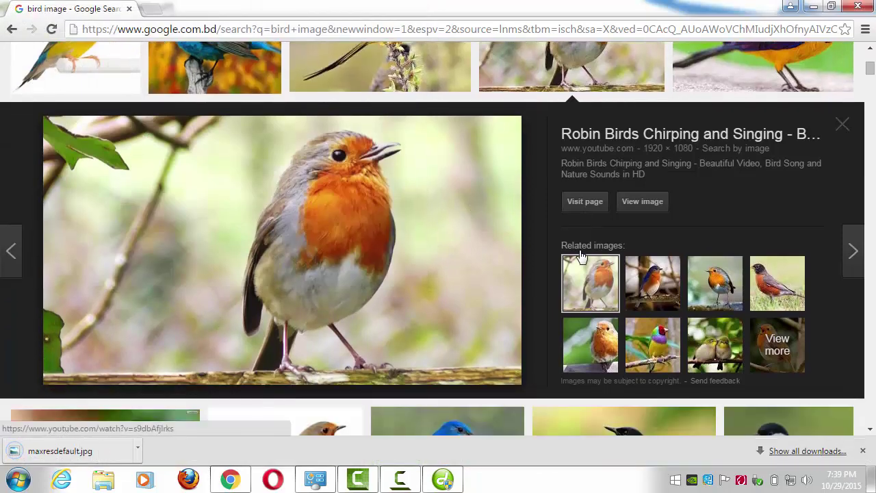
Preview the related red-headed finch picture and look through the remaining image results for another suitable bird
{"action": "left_click", "coordinate": [649, 346]}
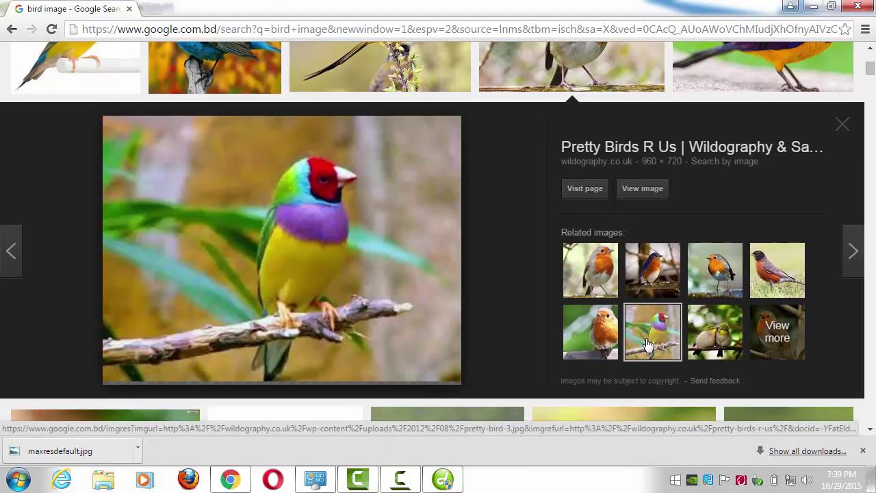
{"action": "scroll", "coordinate": [404, 264], "scroll_direction": "down", "scroll_amount": 5}
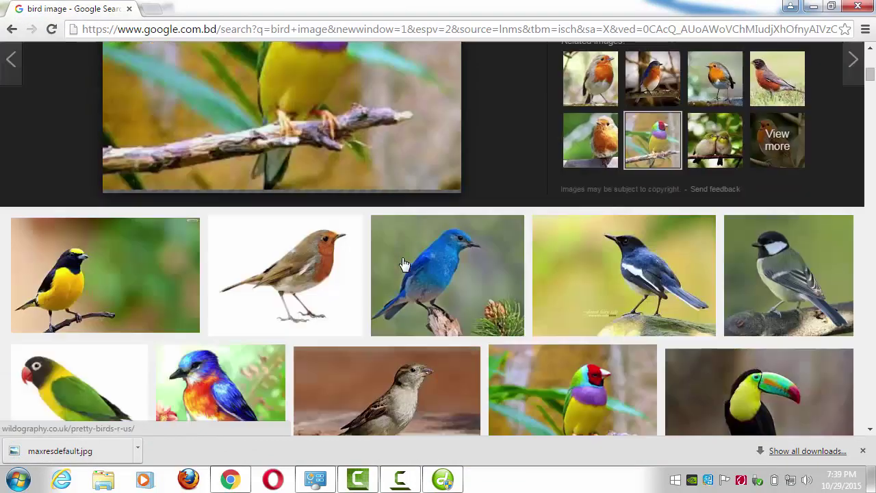
{"action": "scroll", "coordinate": [404, 264], "scroll_direction": "down", "scroll_amount": 3}
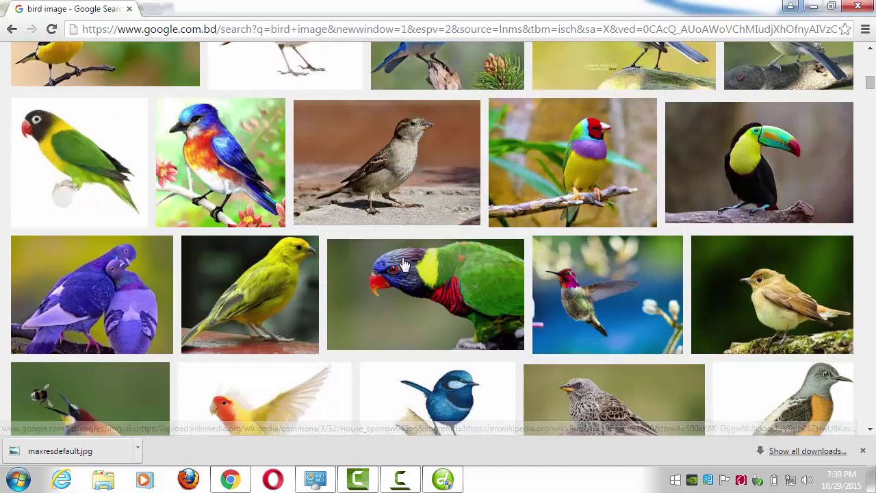
{"action": "scroll", "coordinate": [404, 265], "scroll_direction": "down", "scroll_amount": 5}
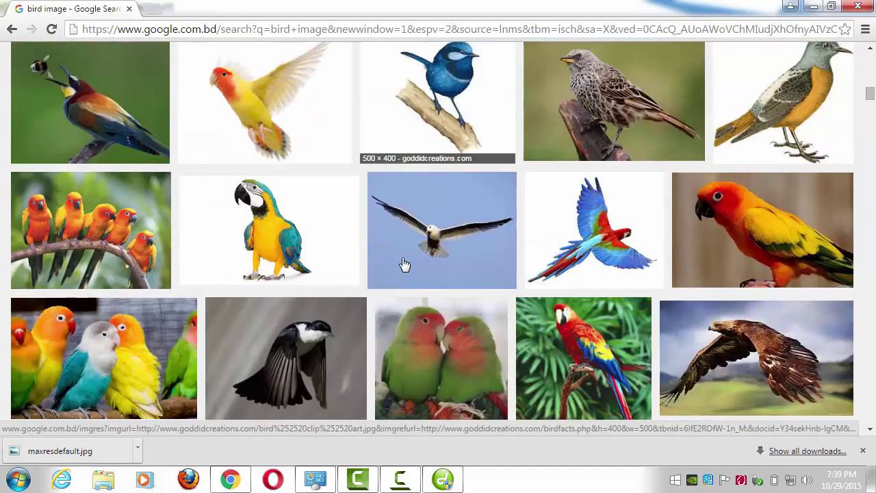
{"action": "scroll", "coordinate": [404, 264], "scroll_direction": "down", "scroll_amount": 4}
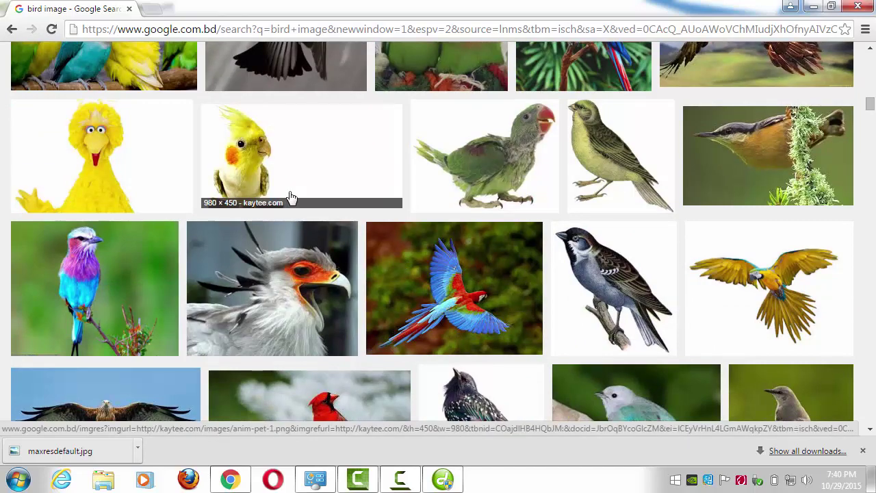
{"action": "scroll", "coordinate": [290, 197], "scroll_direction": "down", "scroll_amount": 5}
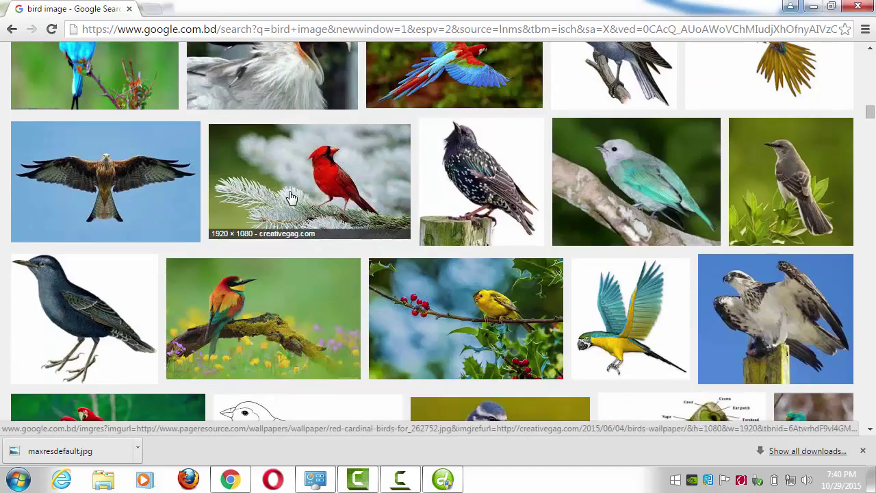
{"action": "scroll", "coordinate": [291, 197], "scroll_direction": "down", "scroll_amount": 9}
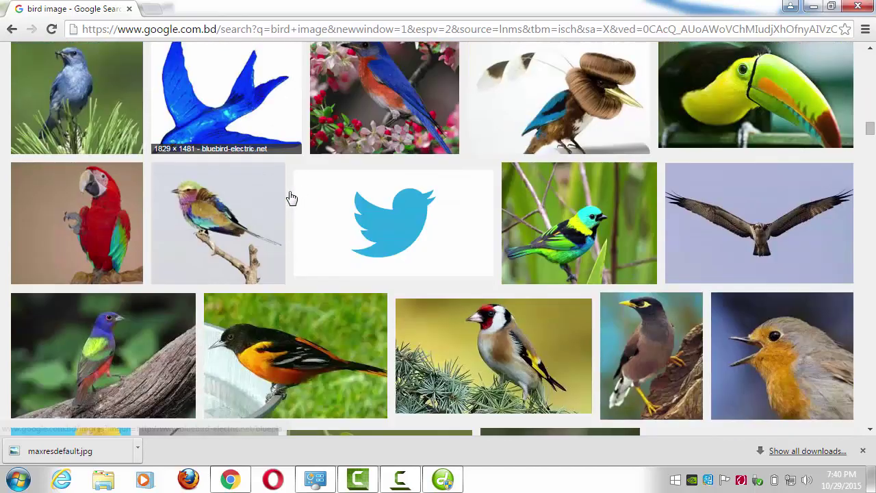
{"action": "scroll", "coordinate": [290, 197], "scroll_direction": "down", "scroll_amount": 4}
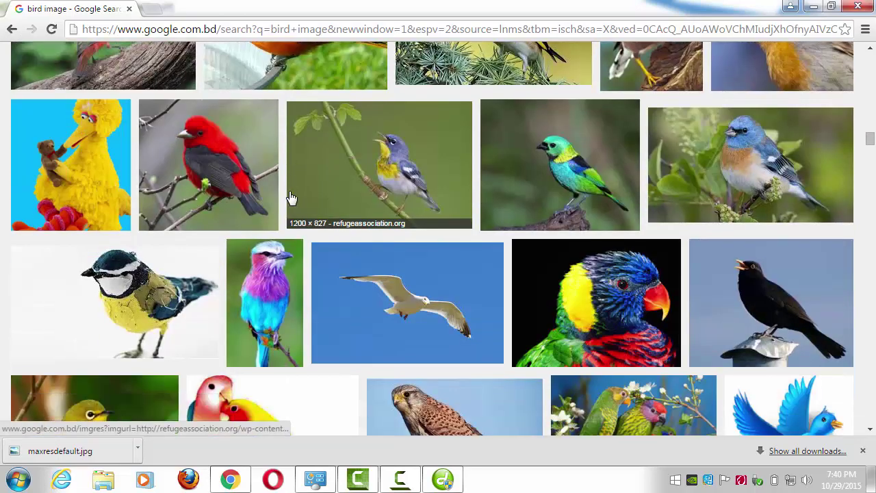
{"action": "scroll", "coordinate": [290, 197], "scroll_direction": "down", "scroll_amount": 2}
{"action": "scroll", "coordinate": [290, 197], "scroll_direction": "down", "scroll_amount": 1}
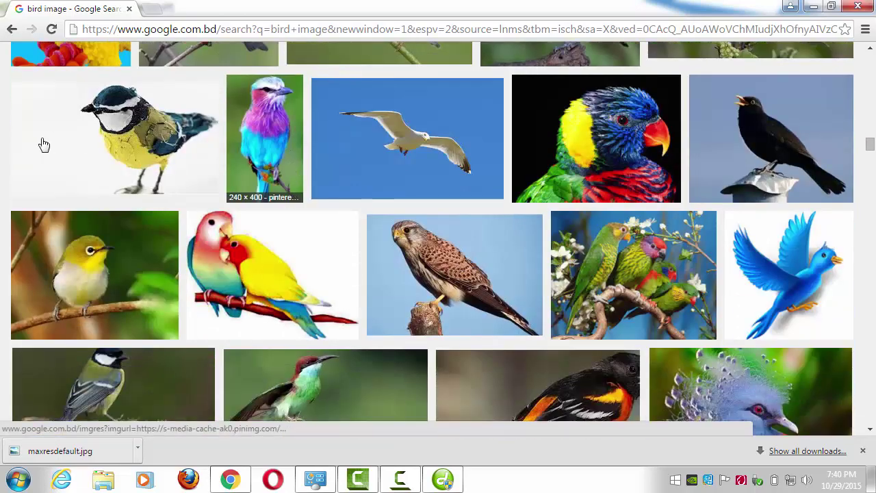
{"action": "scroll", "coordinate": [225, 110], "scroll_direction": "down", "scroll_amount": 8}
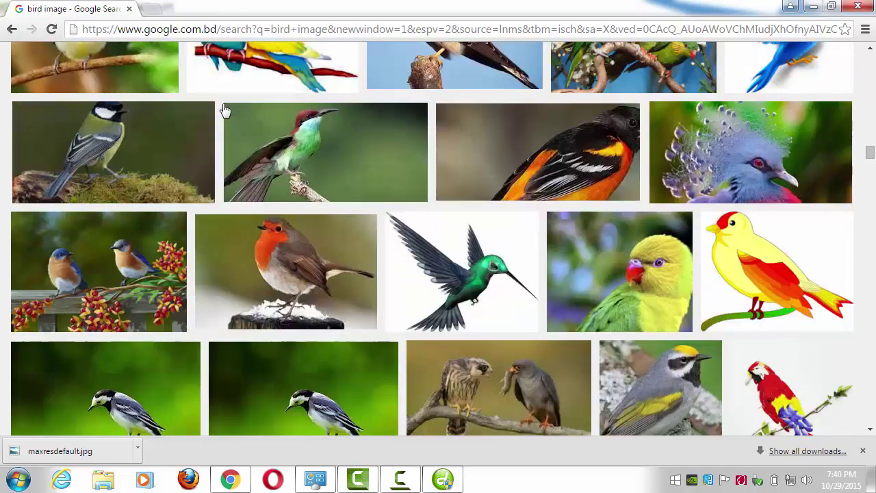
{"action": "scroll", "coordinate": [226, 111], "scroll_direction": "down", "scroll_amount": 6}
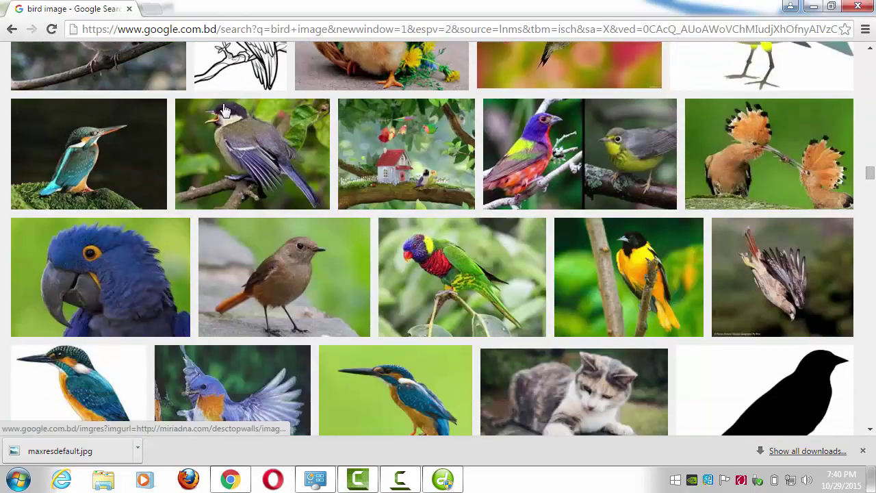
{"action": "scroll", "coordinate": [225, 110], "scroll_direction": "down", "scroll_amount": 5}
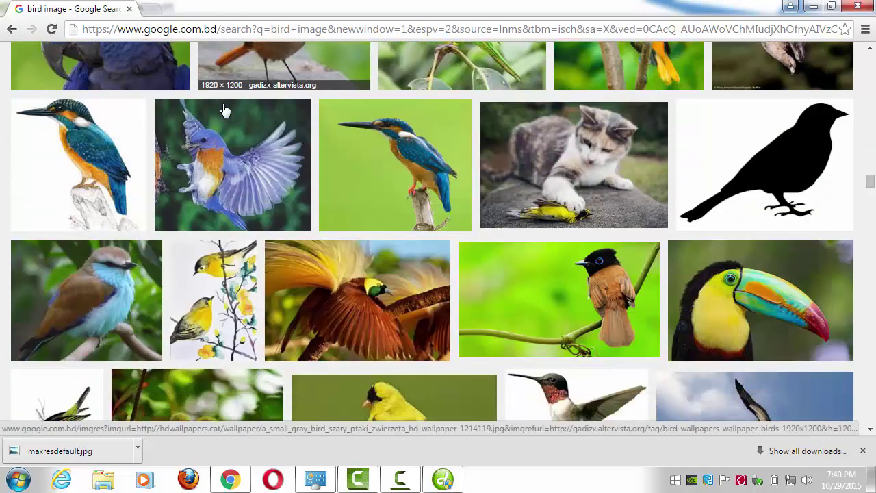
{"action": "scroll", "coordinate": [225, 110], "scroll_direction": "down", "scroll_amount": 5}
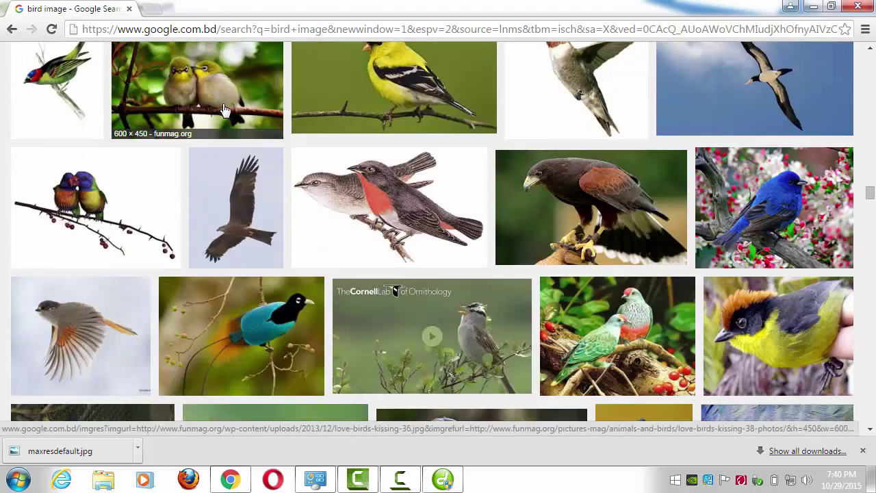
{"action": "scroll", "coordinate": [226, 111], "scroll_direction": "down", "scroll_amount": 1}
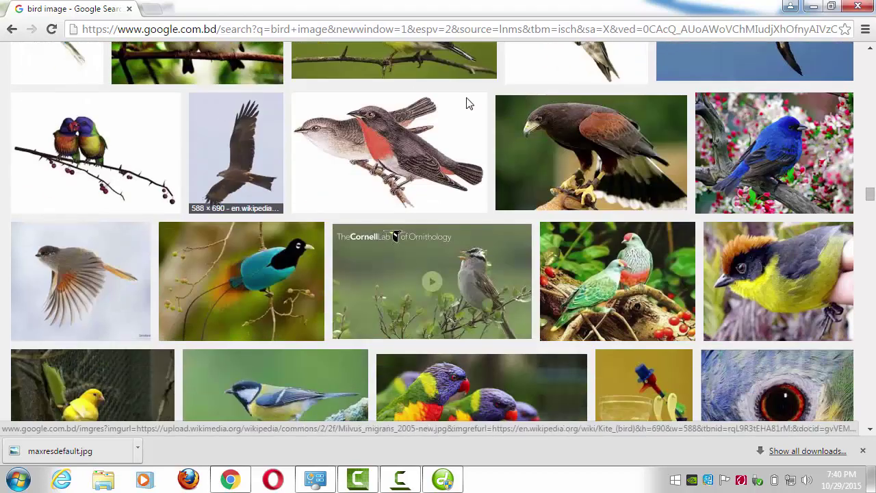
Open the picture of the blue bird among pink blossoms, save it as a JPEG file, and close Chrome
{"action": "left_click", "coordinate": [786, 160]}
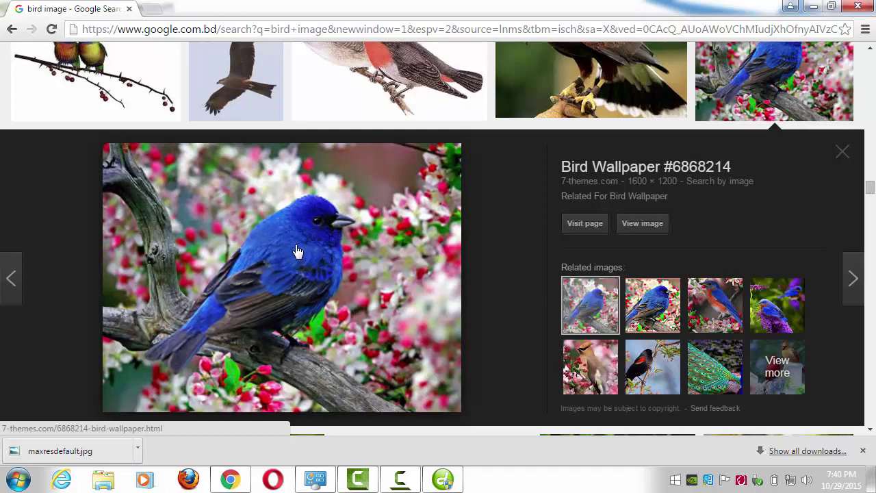
{"action": "right_click", "coordinate": [296, 245]}
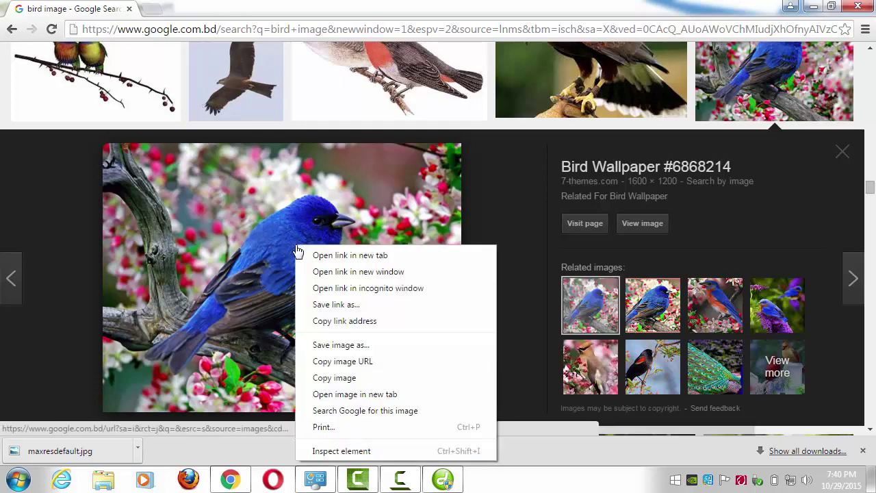
{"action": "left_click", "coordinate": [338, 346]}
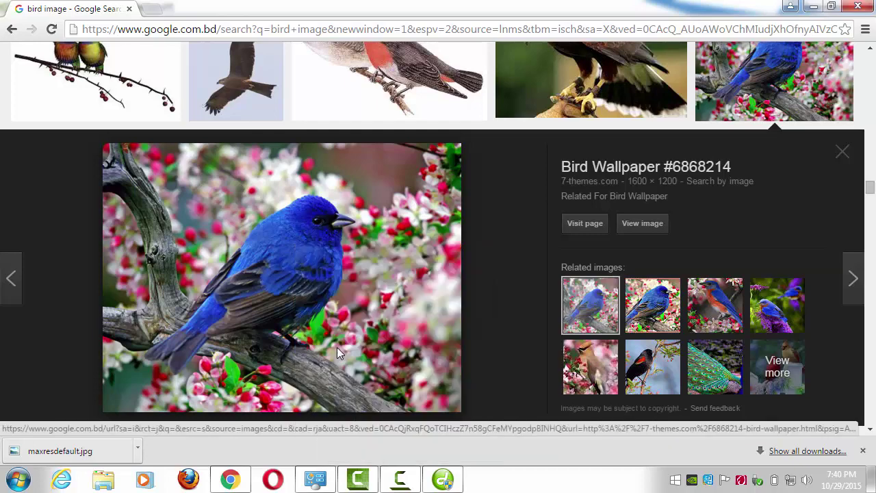
{"action": "left_click", "coordinate": [294, 312]}
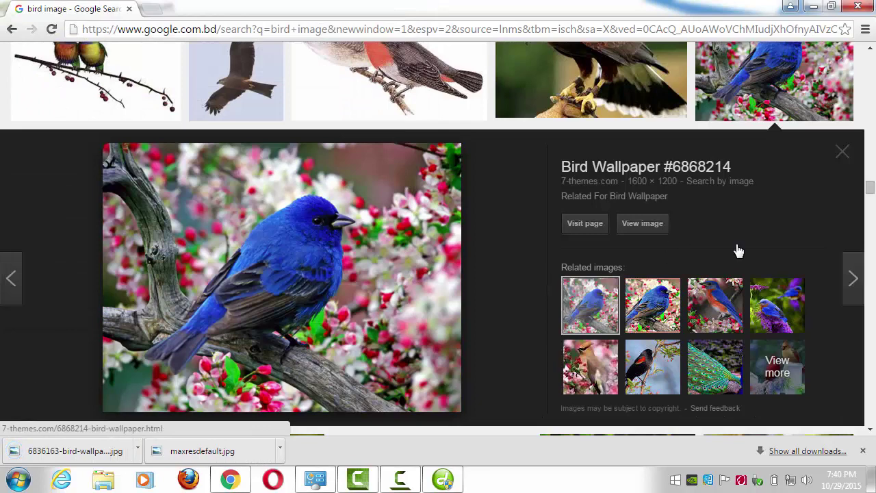
{"action": "left_click", "coordinate": [858, 6]}
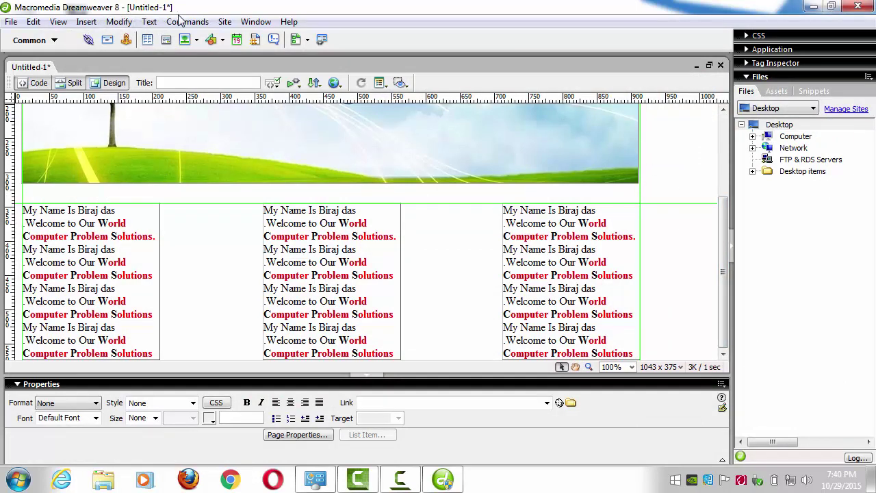
Insert a new layer on the Dreamweaver page and move it below the banner over the third text column, at left 798px, top 330px
{"action": "left_click", "coordinate": [87, 22]}
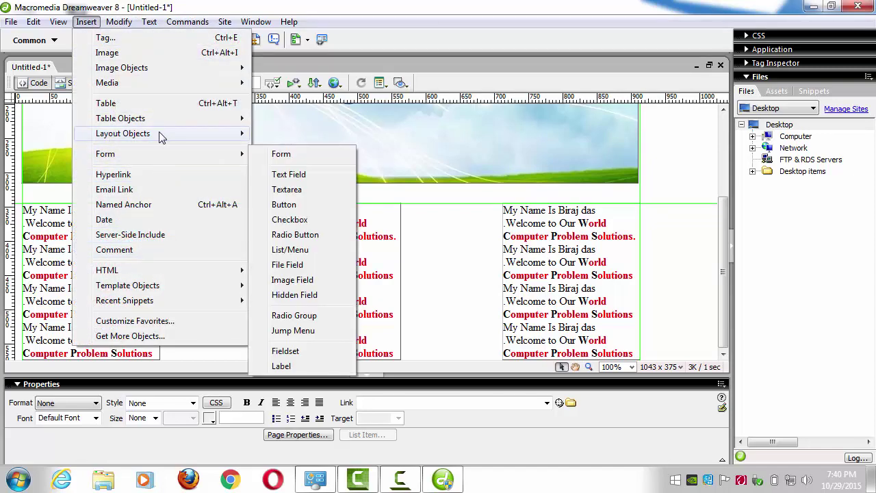
{"action": "mouse_move", "coordinate": [161, 137]}
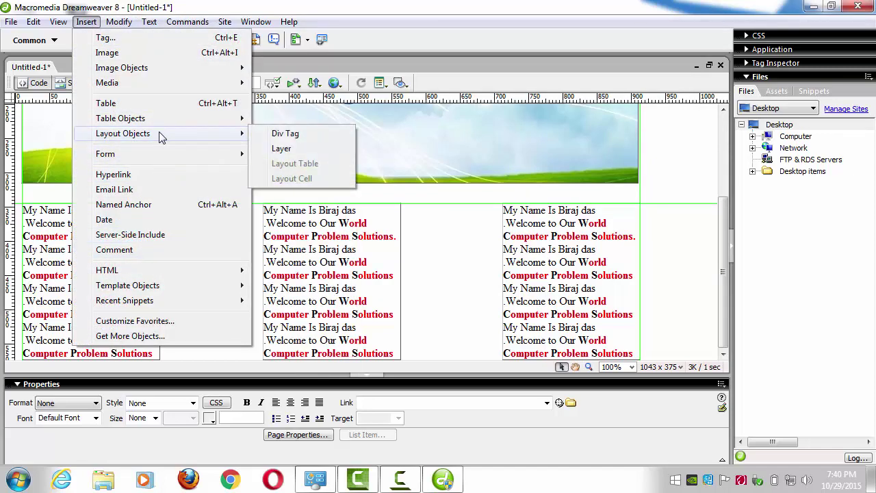
{"action": "left_click", "coordinate": [282, 150]}
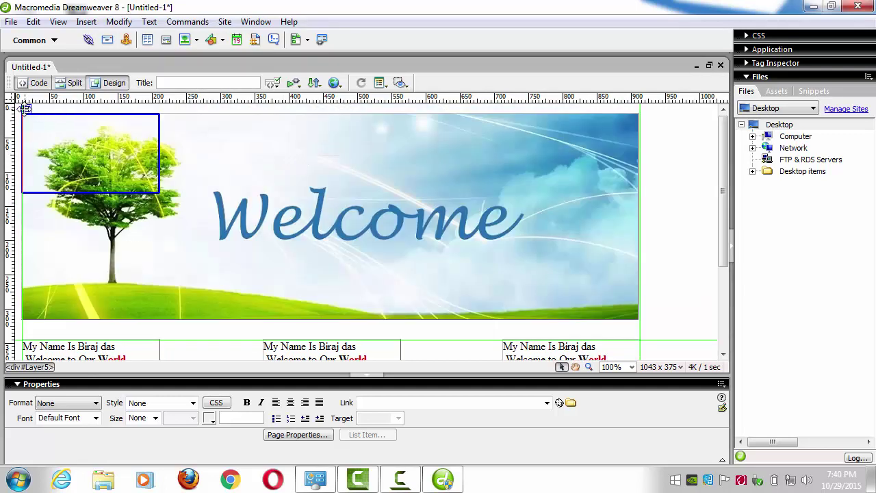
{"action": "left_click_drag", "start_coordinate": [24, 109], "coordinate": [565, 332]}
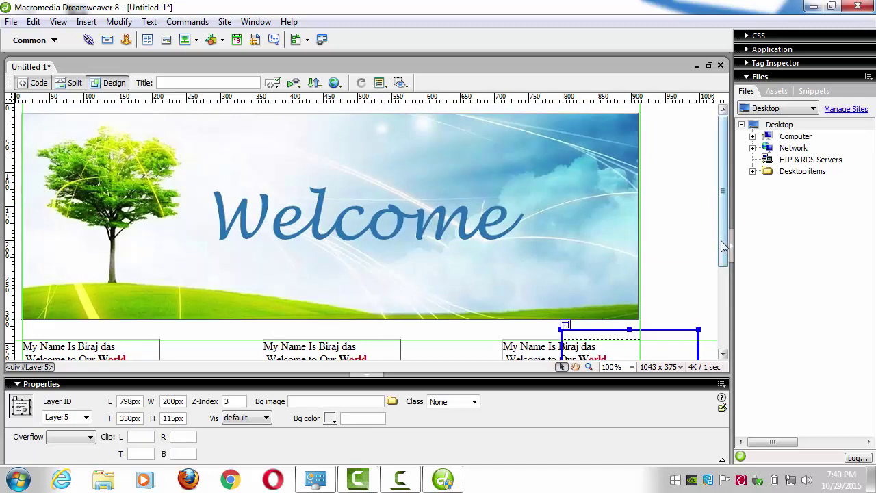
Move the new layer below the first text column at left 10px, top 592px, and enlarge it to 342px by 207px
{"action": "scroll", "coordinate": [723, 245], "scroll_direction": "down", "scroll_amount": 4}
{"action": "left_click_drag", "start_coordinate": [563, 185], "coordinate": [604, 280]}
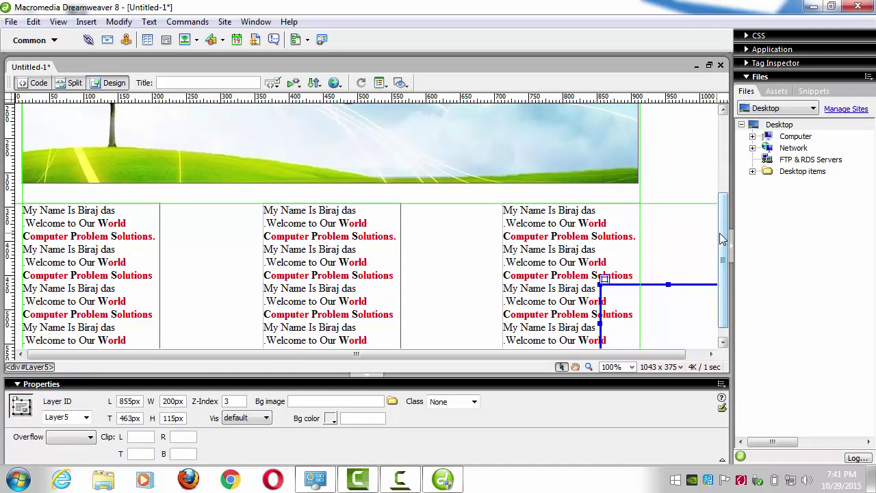
{"action": "scroll", "coordinate": [722, 238], "scroll_direction": "down", "scroll_amount": 1}
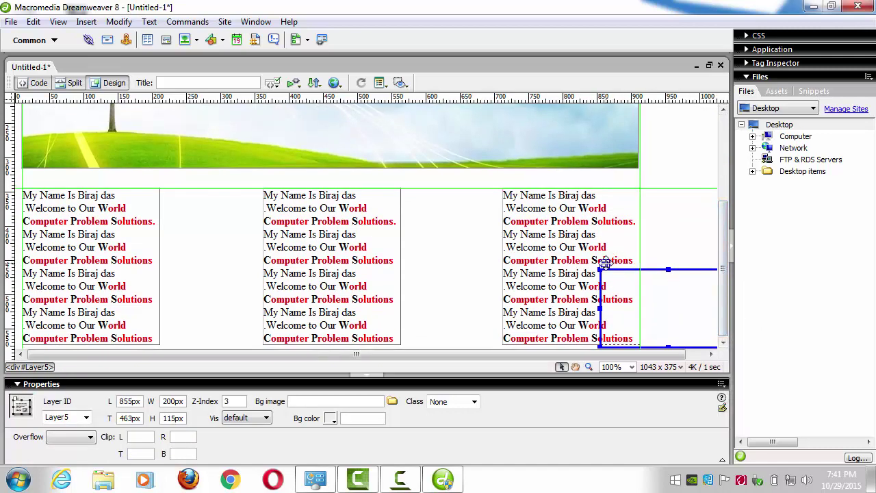
{"action": "left_click_drag", "start_coordinate": [605, 263], "coordinate": [588, 352]}
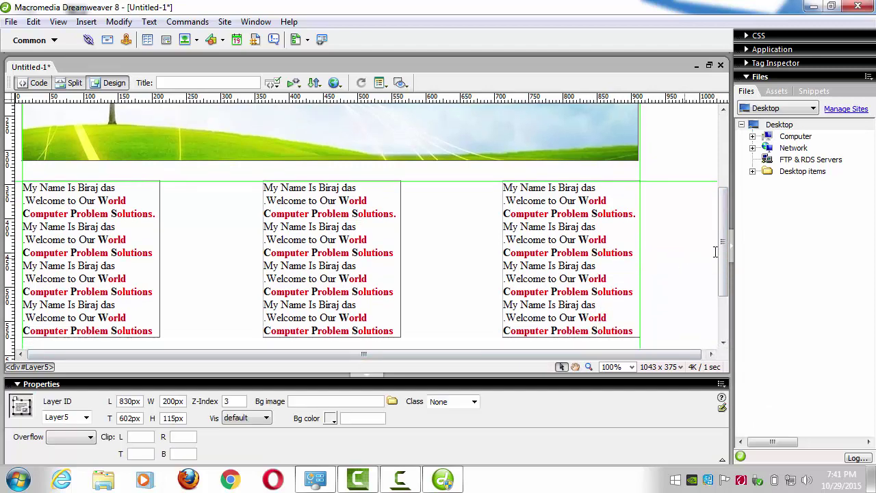
{"action": "scroll", "coordinate": [716, 252], "scroll_direction": "down", "scroll_amount": 5}
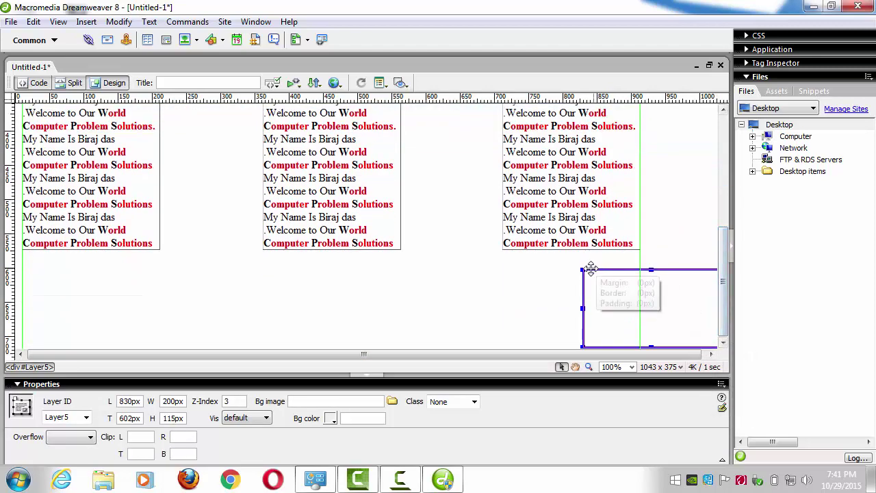
{"action": "left_click_drag", "start_coordinate": [588, 267], "coordinate": [31, 265]}
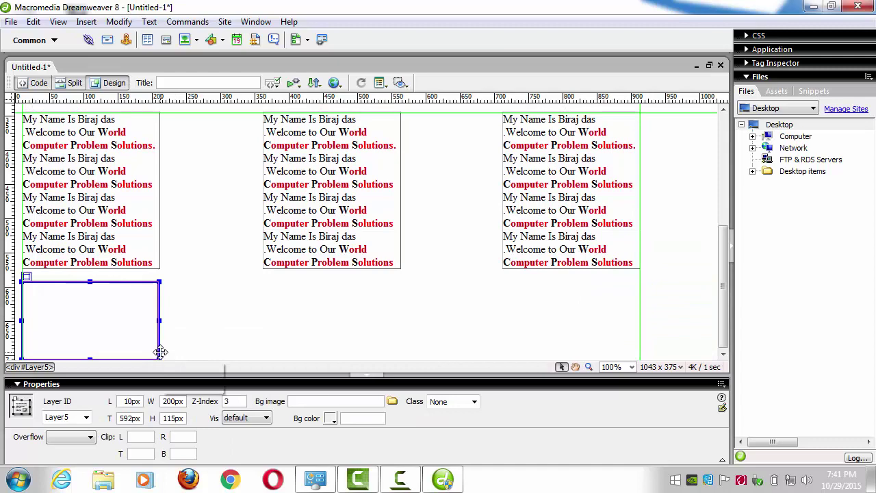
{"action": "left_click_drag", "start_coordinate": [160, 354], "coordinate": [255, 327]}
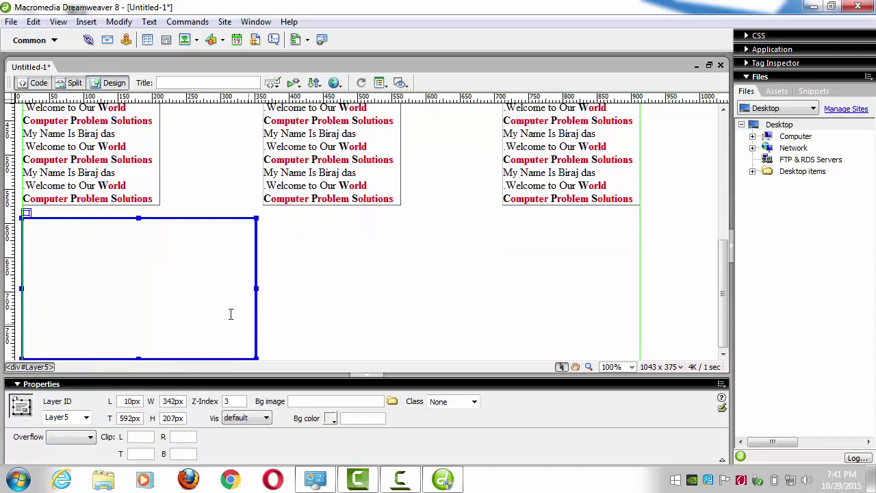
Insert the 6836163-bird-wallpaper image from the Desktop into the layer below the first column, leaving the alternate text empty
{"action": "left_click", "coordinate": [169, 268]}
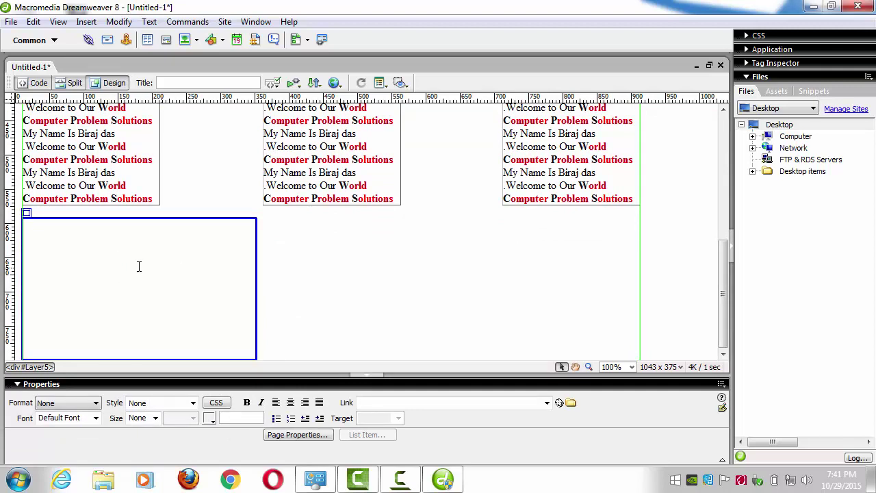
{"action": "left_click", "coordinate": [86, 22]}
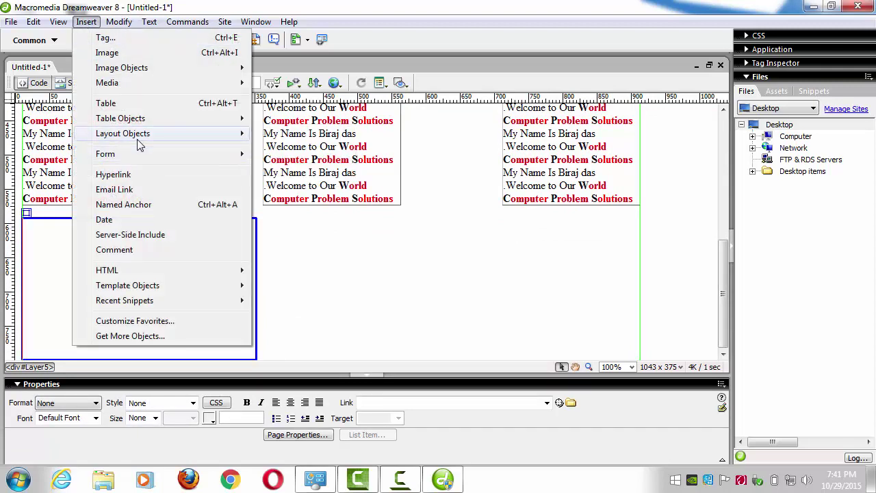
{"action": "mouse_move", "coordinate": [142, 135]}
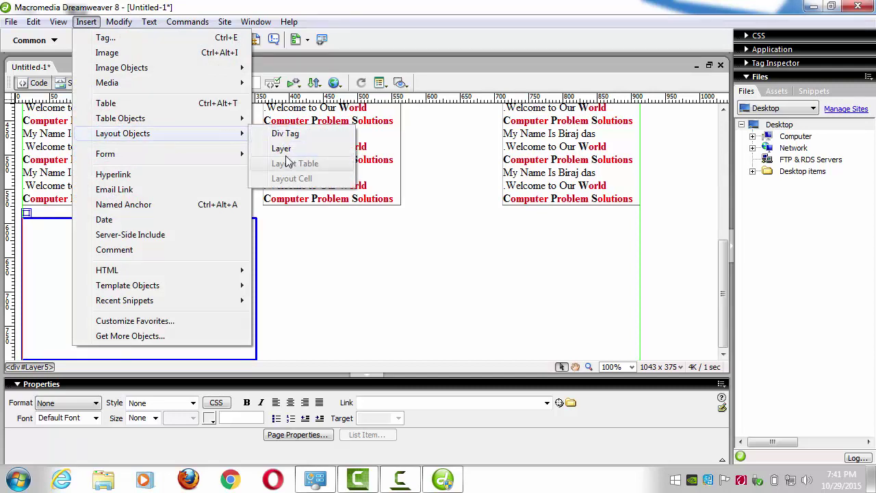
{"action": "left_click", "coordinate": [139, 54]}
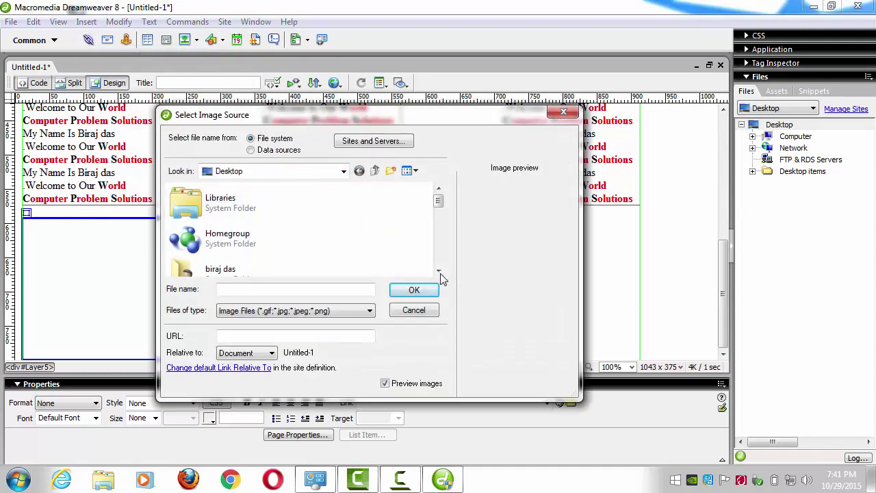
{"action": "left_click", "coordinate": [439, 271]}
{"action": "left_click", "coordinate": [439, 270]}
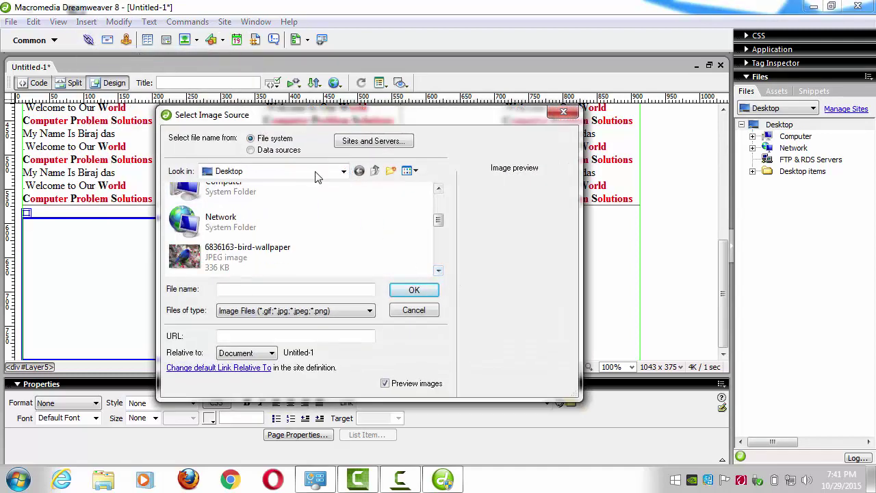
{"action": "left_click", "coordinate": [438, 272]}
{"action": "left_click", "coordinate": [438, 271]}
{"action": "left_click", "coordinate": [438, 271]}
{"action": "left_click", "coordinate": [438, 271]}
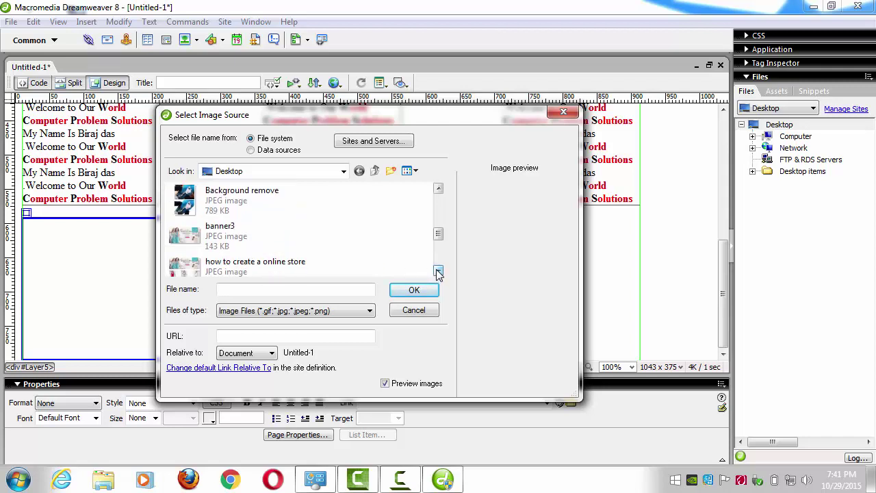
{"action": "left_click", "coordinate": [439, 271]}
{"action": "left_click", "coordinate": [438, 271]}
{"action": "left_click", "coordinate": [438, 271]}
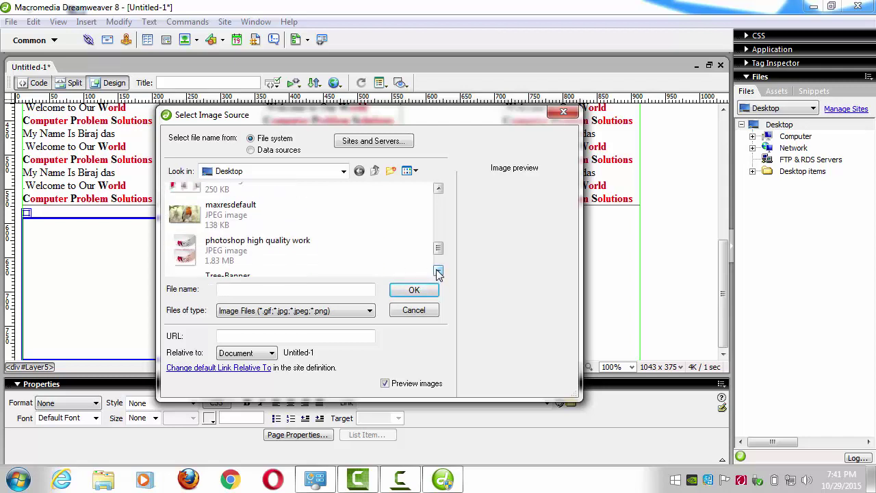
{"action": "left_click", "coordinate": [438, 189]}
{"action": "left_click", "coordinate": [438, 189]}
{"action": "left_click", "coordinate": [439, 189]}
{"action": "left_click", "coordinate": [438, 189]}
{"action": "left_click", "coordinate": [438, 189]}
{"action": "left_click", "coordinate": [438, 189]}
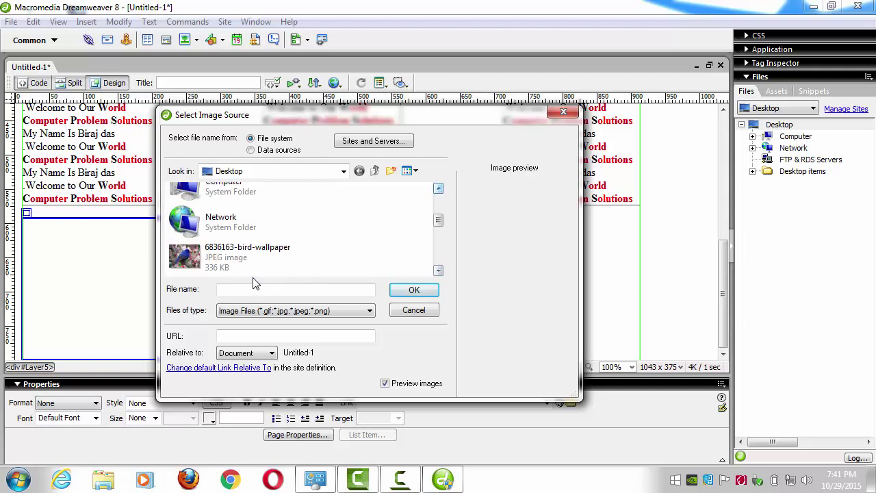
{"action": "left_click", "coordinate": [248, 256]}
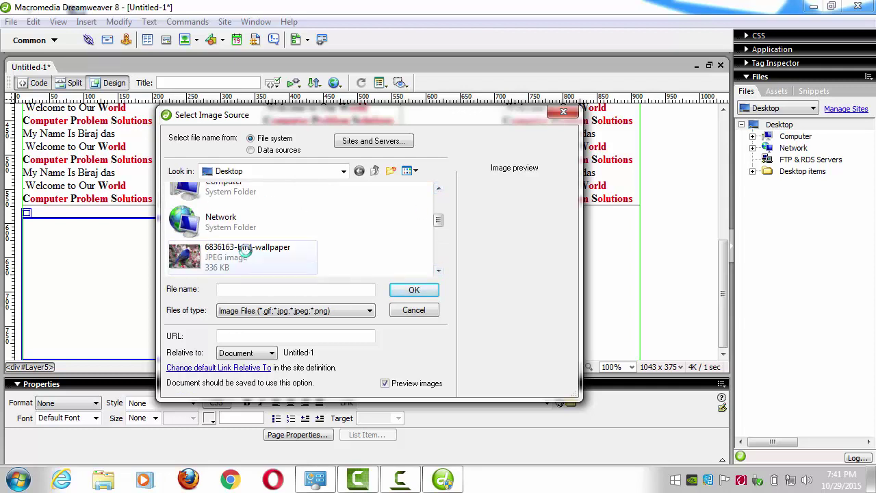
{"action": "left_click", "coordinate": [412, 293]}
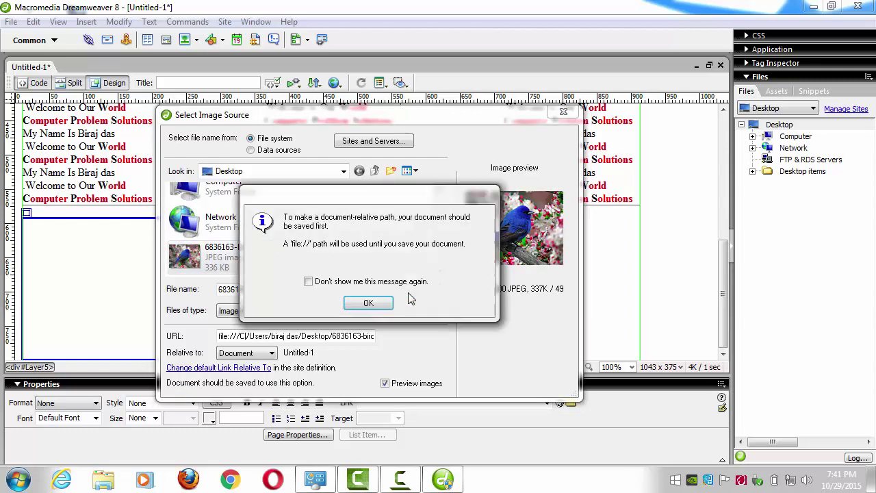
{"action": "left_click", "coordinate": [367, 305]}
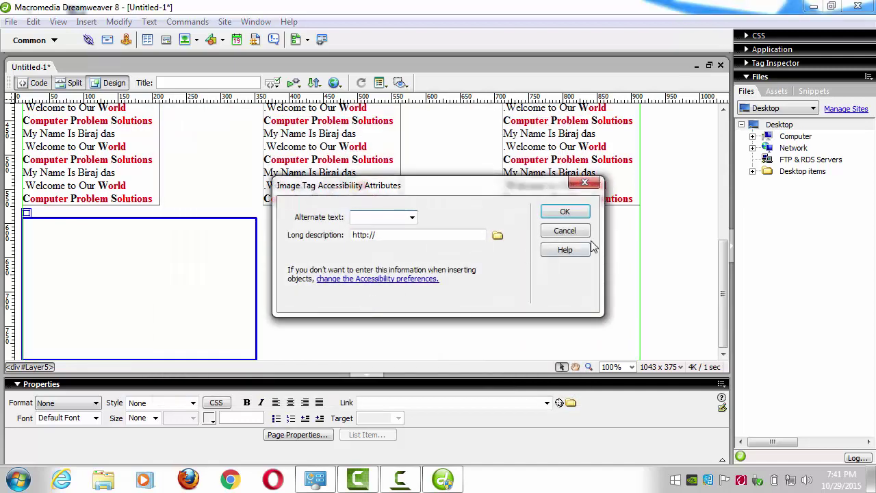
{"action": "left_click", "coordinate": [565, 212]}
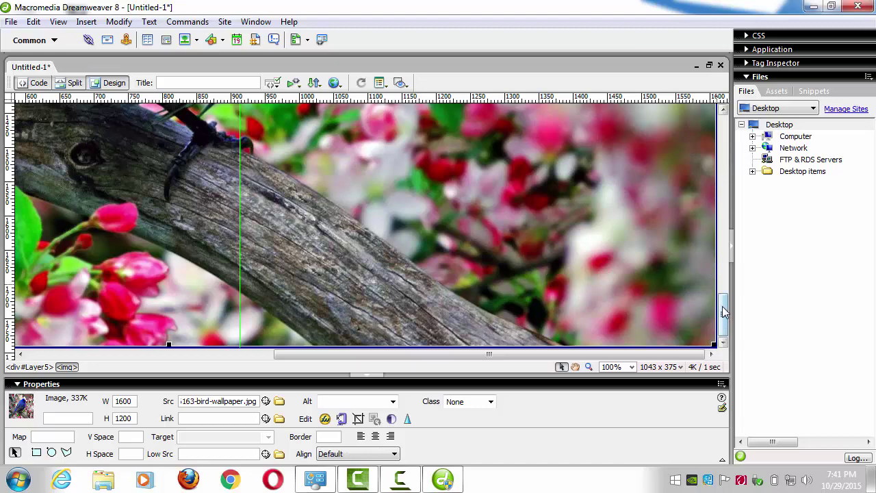
Shrink the blue bird image to about 256 by 207 pixels so that it fits inside its layer
{"action": "mouse_move", "coordinate": [723, 312]}
{"action": "left_mouse_down"}
{"action": "mouse_move", "coordinate": [725, 217]}
{"action": "mouse_move", "coordinate": [727, 318]}
{"action": "left_mouse_up"}
{"action": "left_click_drag", "start_coordinate": [711, 342], "coordinate": [284, 210]}
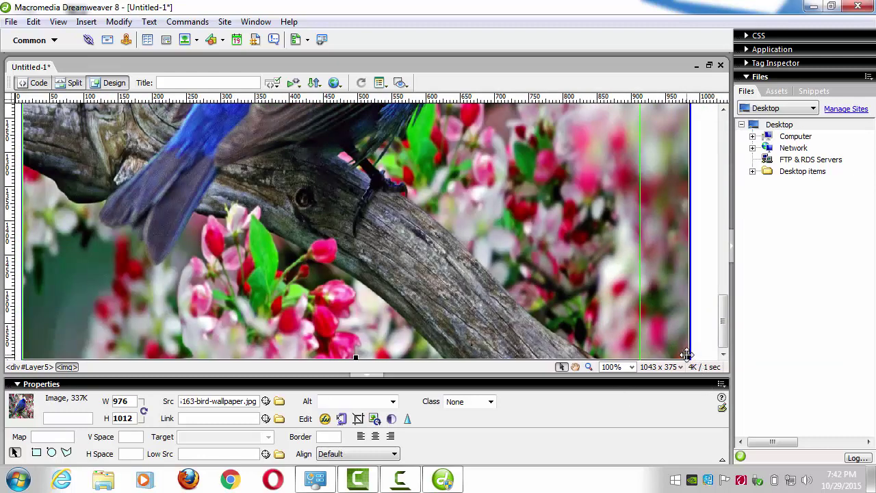
{"action": "left_click_drag", "start_coordinate": [686, 354], "coordinate": [332, 236]}
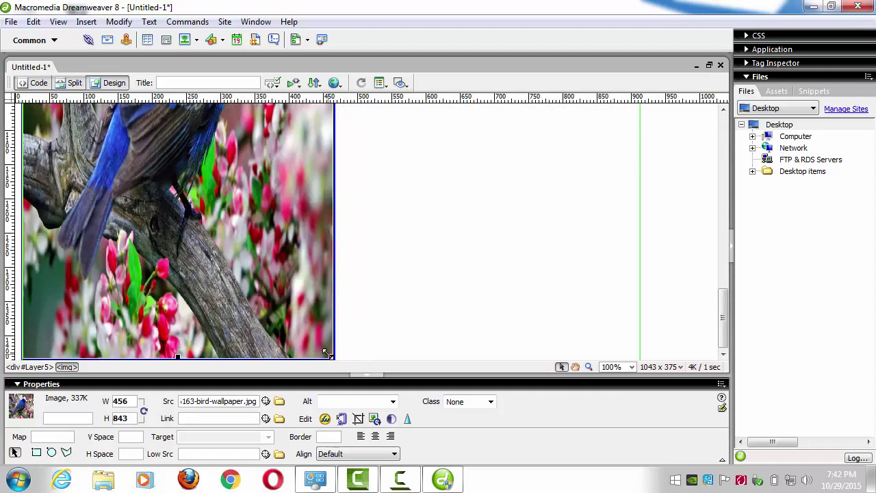
{"action": "left_click_drag", "start_coordinate": [322, 312], "coordinate": [321, 194]}
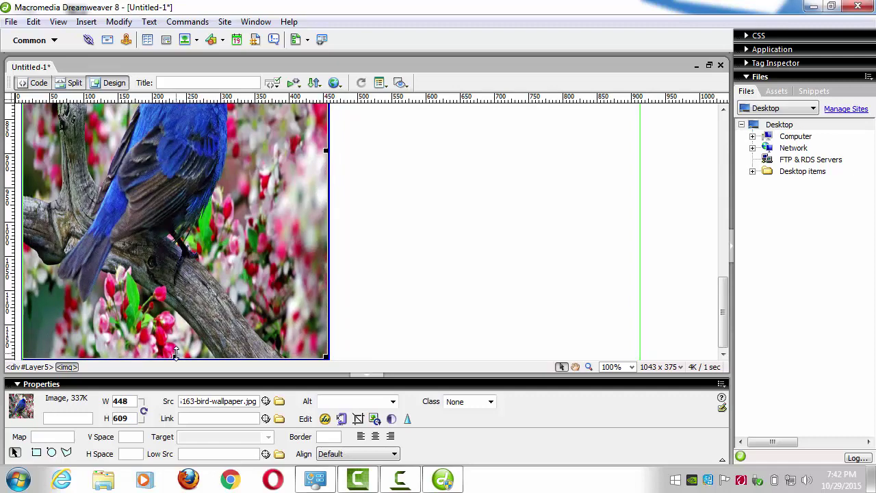
{"action": "left_click_drag", "start_coordinate": [176, 352], "coordinate": [183, 196]}
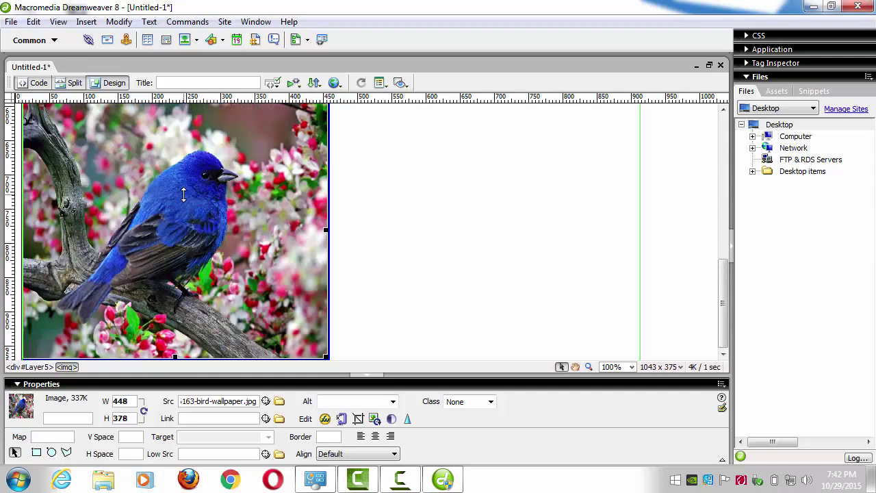
{"action": "left_click_drag", "start_coordinate": [171, 353], "coordinate": [175, 236]}
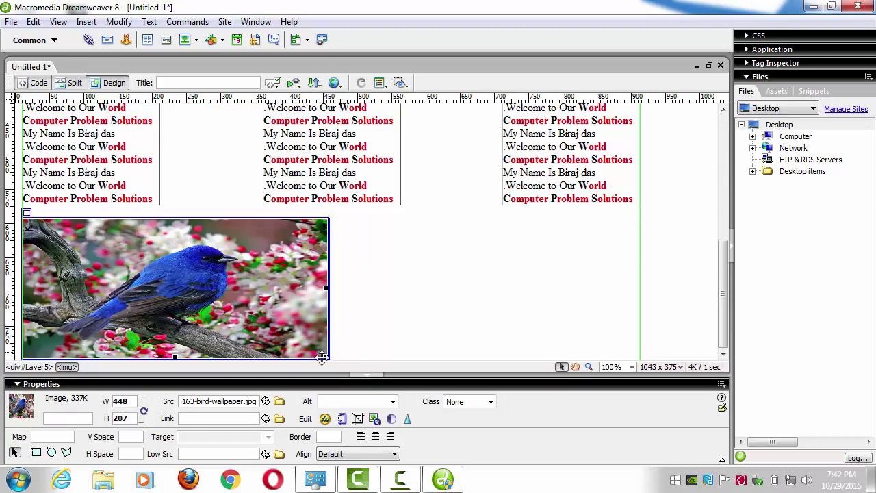
{"action": "left_click_drag", "start_coordinate": [323, 289], "coordinate": [192, 294]}
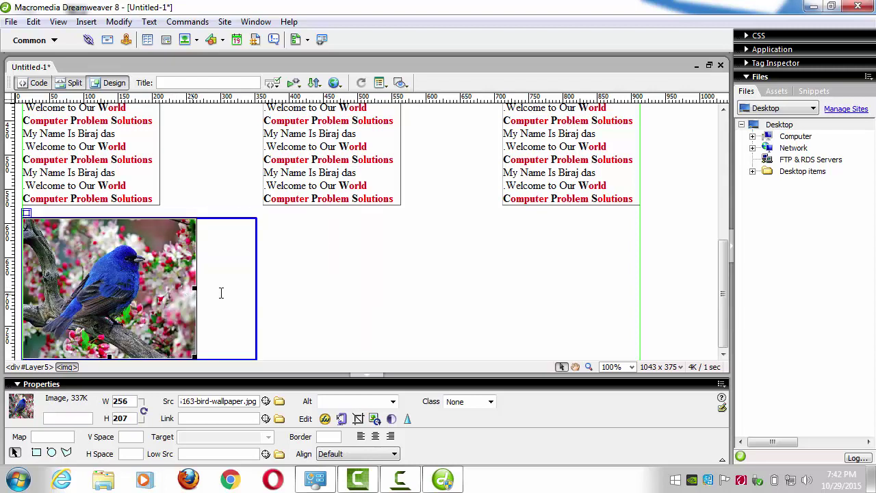
Narrow the layer around the blue bird image to a width of 258px
{"action": "left_click", "coordinate": [257, 294]}
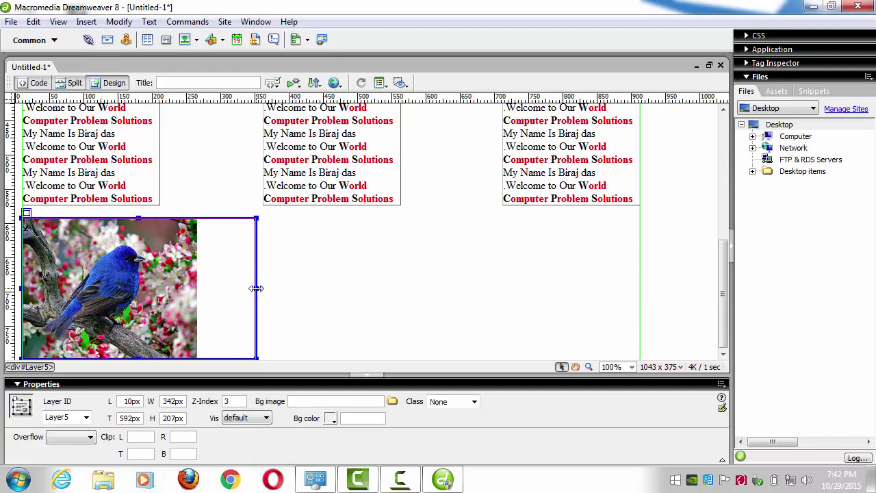
{"action": "left_click_drag", "start_coordinate": [256, 288], "coordinate": [198, 287]}
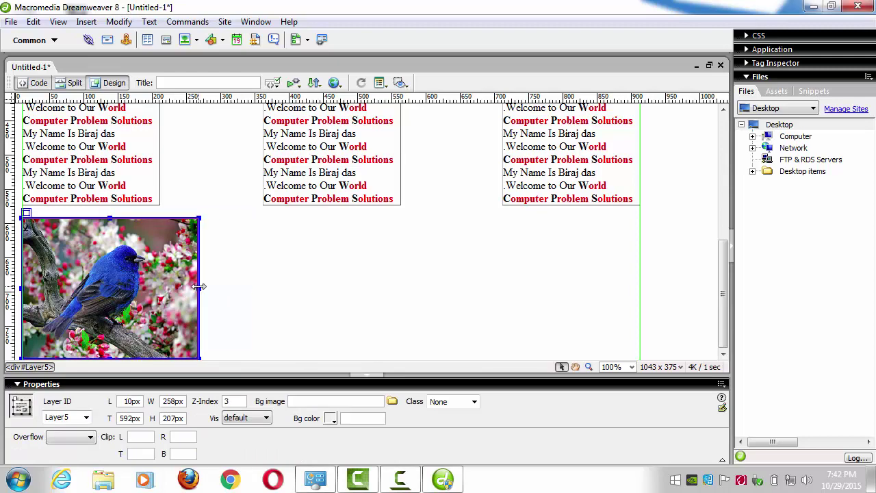
{"action": "left_click", "coordinate": [228, 281]}
Insert another layer, move it beside the blue bird image at left 285px, top 592px, and place the text cursor inside it
{"action": "scroll", "coordinate": [228, 280], "scroll_direction": "up", "scroll_amount": 5}
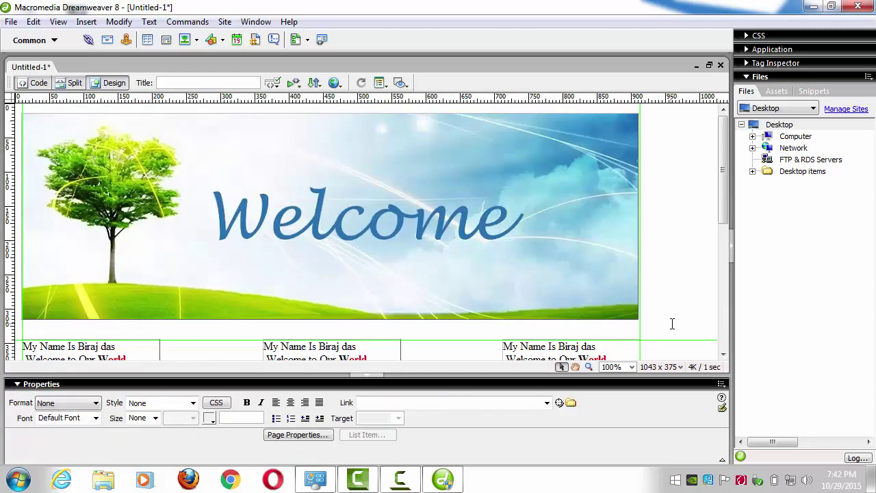
{"action": "left_click", "coordinate": [724, 354]}
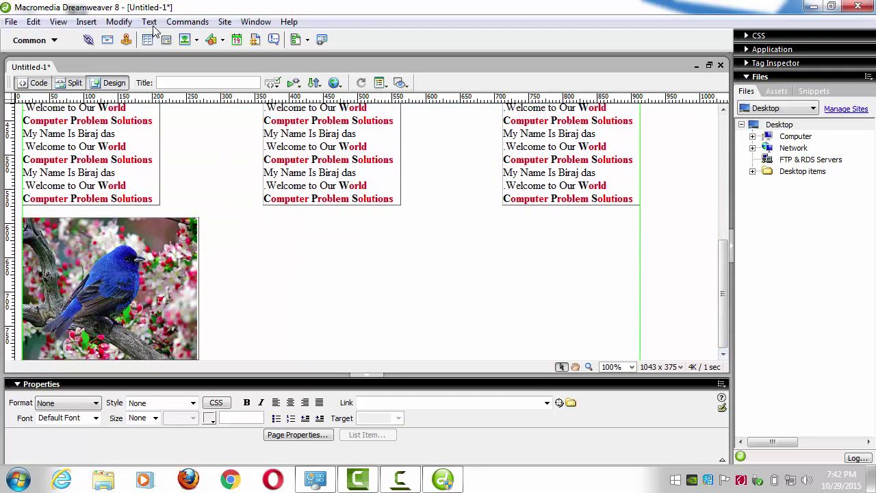
{"action": "left_click", "coordinate": [86, 25]}
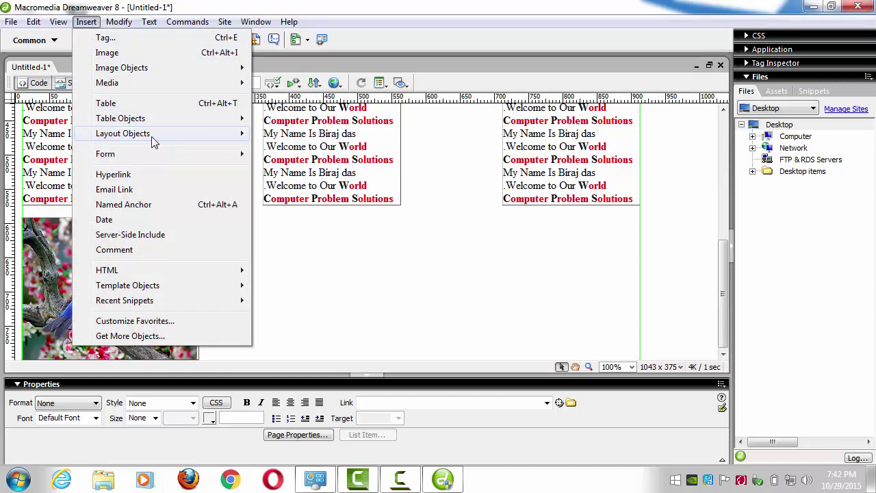
{"action": "mouse_move", "coordinate": [154, 141]}
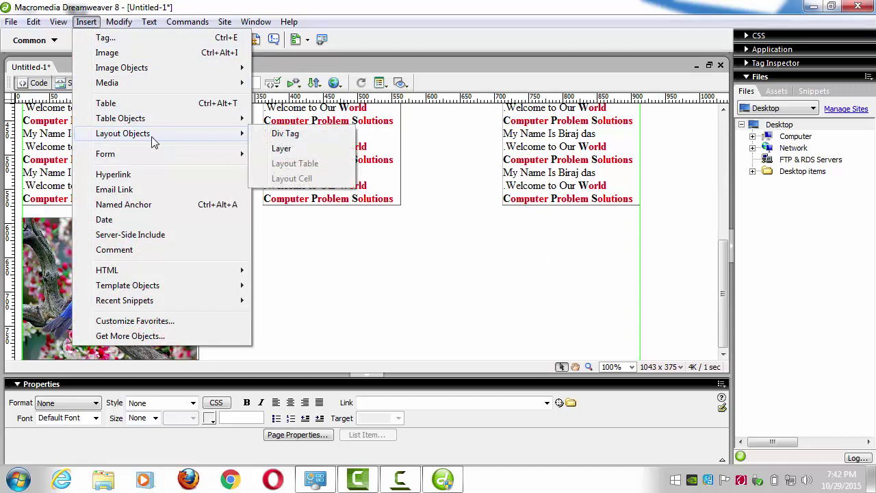
{"action": "left_click", "coordinate": [296, 155]}
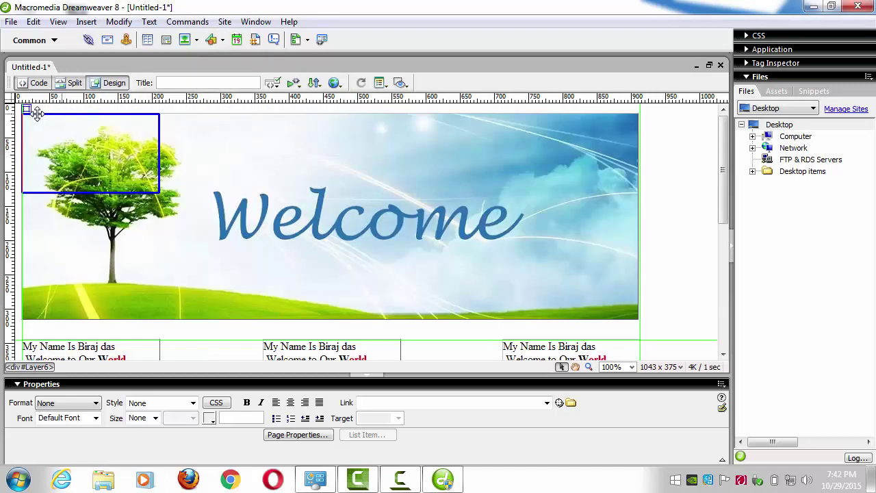
{"action": "left_click_drag", "start_coordinate": [28, 107], "coordinate": [233, 351]}
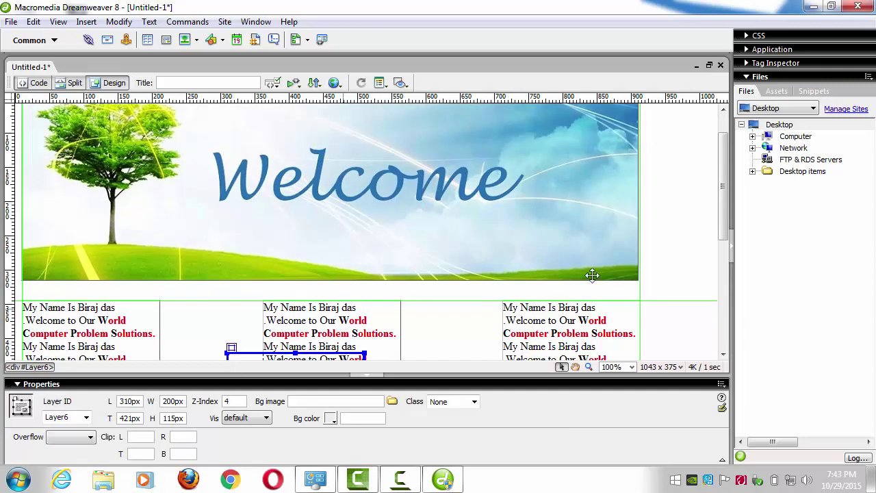
{"action": "left_click_drag", "start_coordinate": [724, 186], "coordinate": [726, 260]}
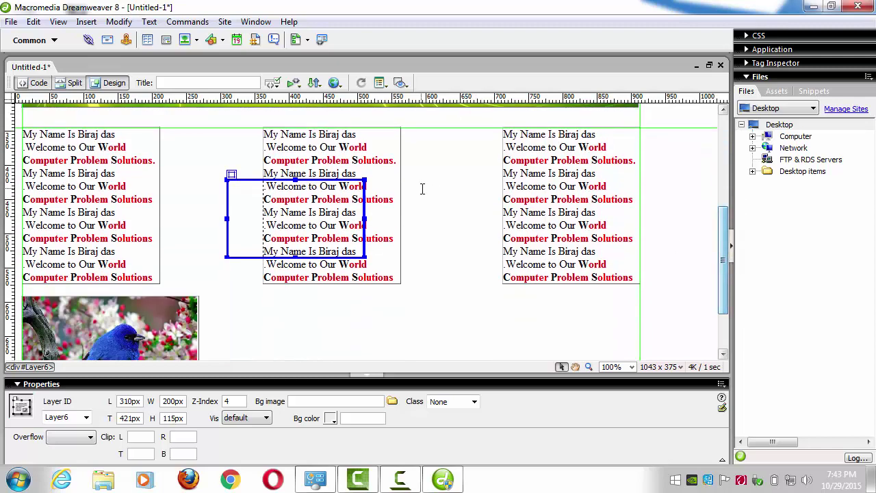
{"action": "left_click_drag", "start_coordinate": [231, 177], "coordinate": [215, 294]}
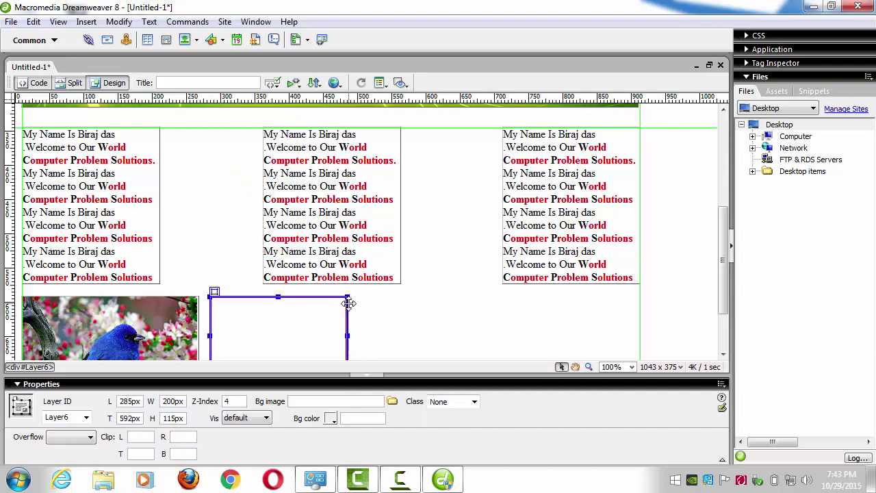
{"action": "left_click", "coordinate": [290, 328]}
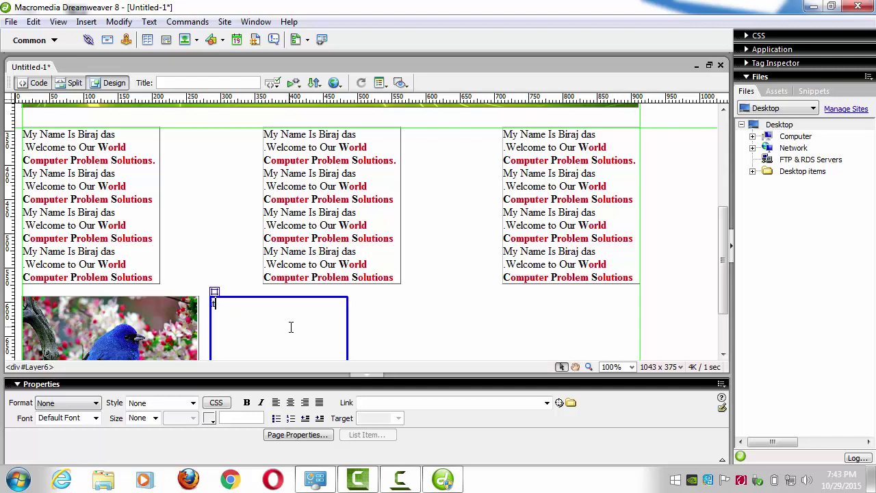
Write "it is a very cute bird . i like blue birds." in the layer beside the blue bird image and paste three more copies
{"action": "scroll", "coordinate": [291, 327], "scroll_direction": "down", "scroll_amount": 1}
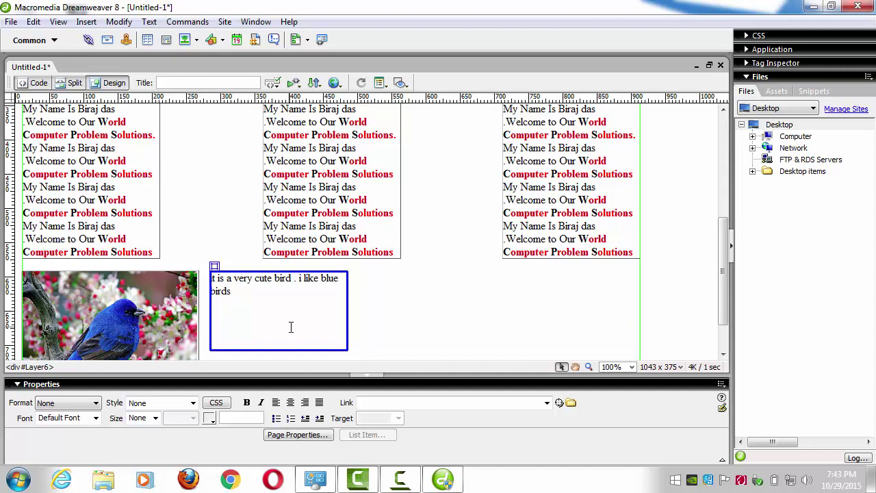
{"action": "key", "text": "ctrl+a"}
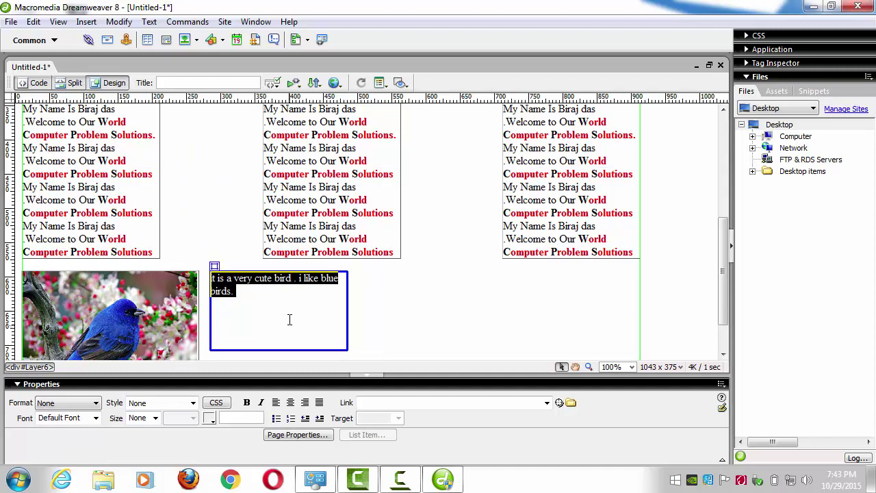
{"action": "left_click", "coordinate": [288, 315]}
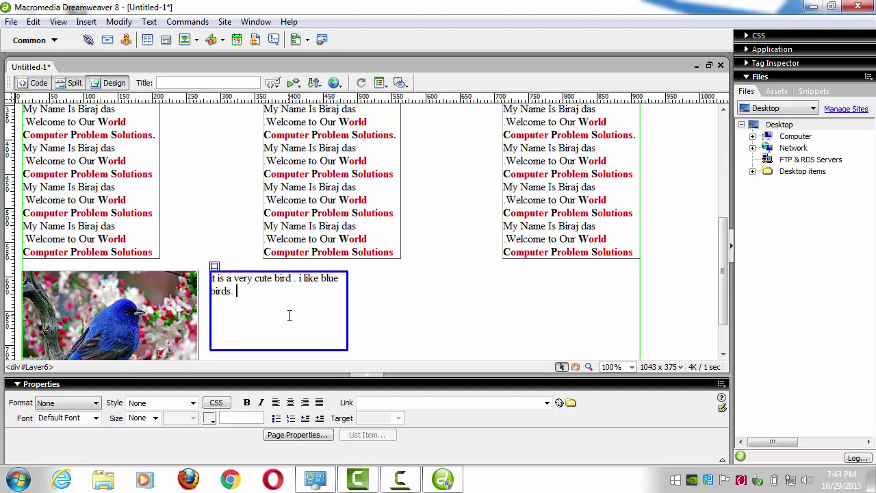
{"action": "key", "text": "ctrl+v"}
{"action": "key", "text": "ctrl+v"}
{"action": "key", "text": "ctrl+v"}
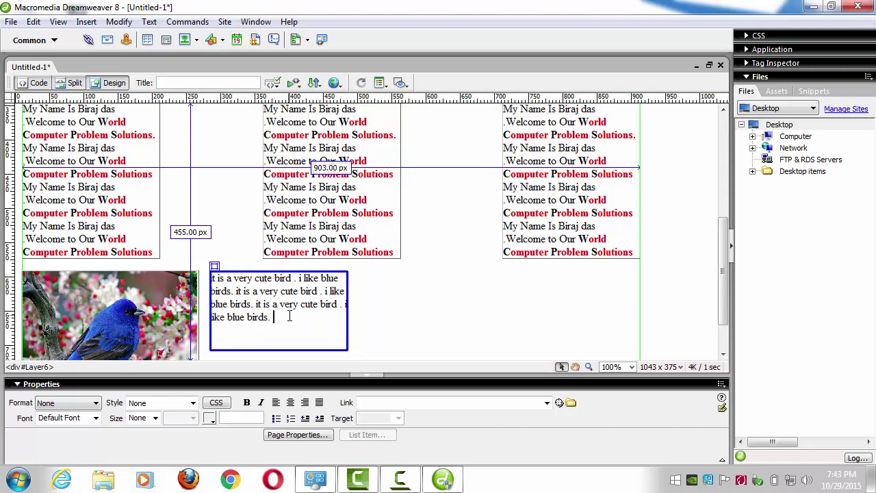
Widen the text layer to 628px, out to the third column's outer edge, and fill it with repeated copies of the bird sentence
{"action": "left_click", "coordinate": [344, 301]}
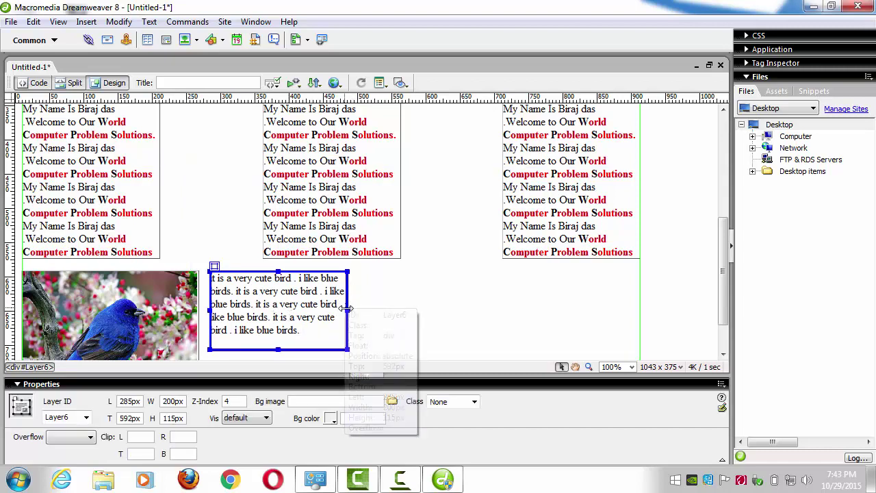
{"action": "left_click_drag", "start_coordinate": [347, 311], "coordinate": [637, 318]}
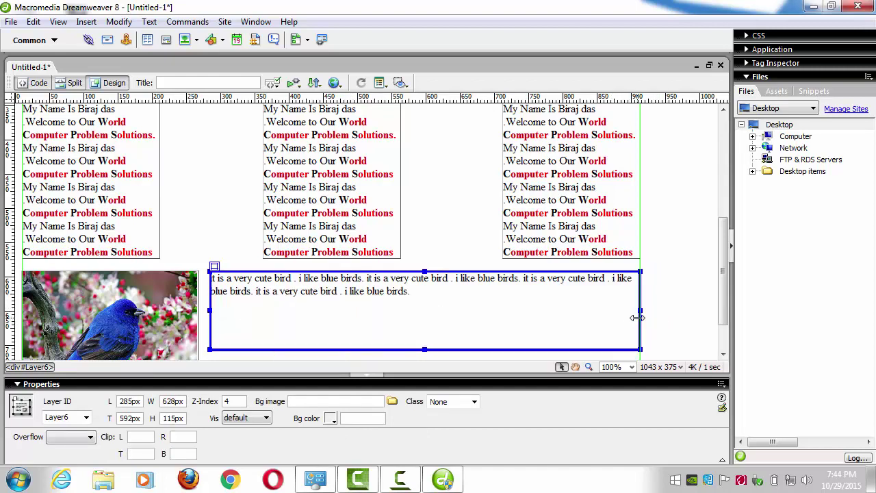
{"action": "left_click", "coordinate": [421, 292]}
{"action": "type", "text": "it is a very cute bird . i like blue birds."}
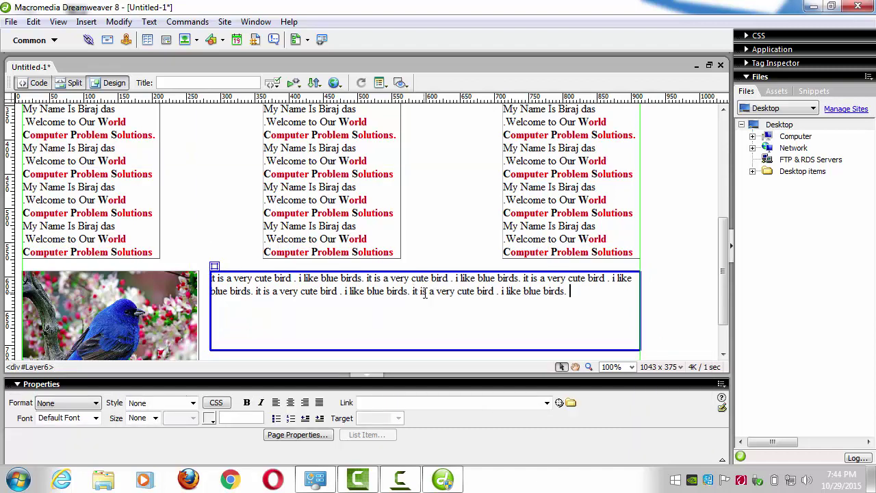
{"action": "type", "text": "it is a very cute bird . i like blue birds."}
{"action": "type", "text": "it is a very cute bird . i like blue birds."}
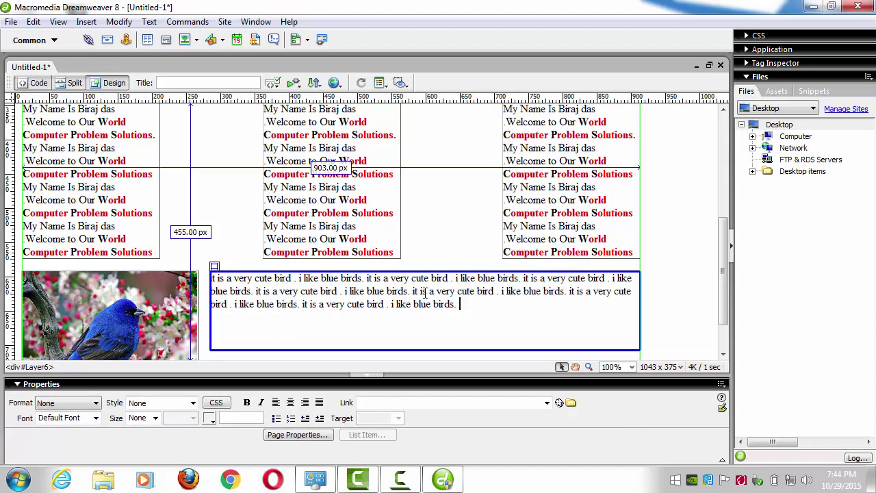
{"action": "type", "text": "it is a very cute bird . i like blue birds."}
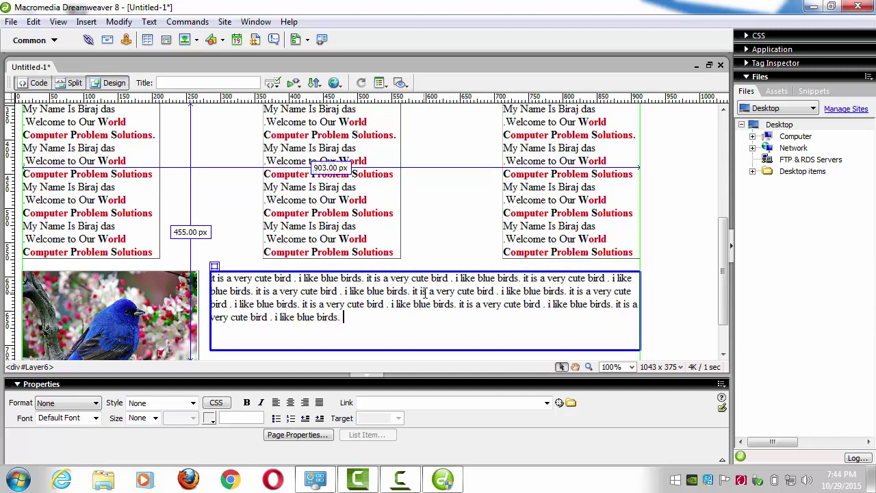
{"action": "type", "text": "it is a very cute bird . i like blue birds."}
{"action": "type", "text": "it is a very cute bird . i like blue birds."}
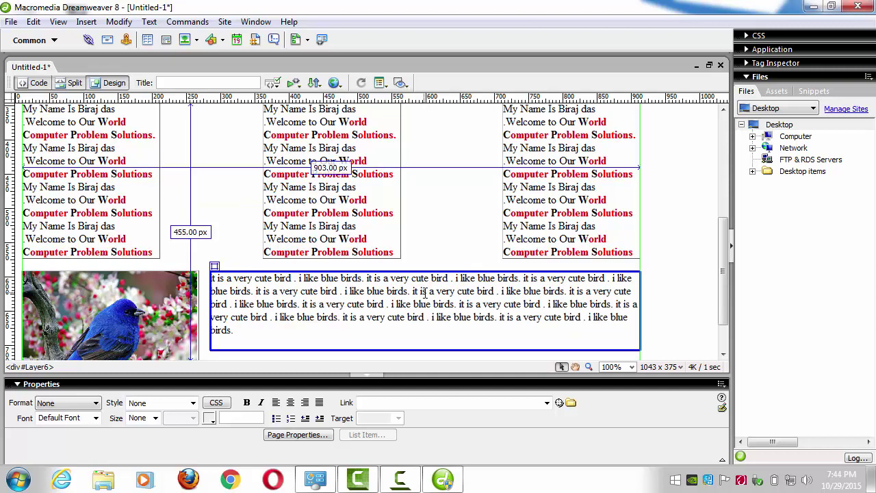
{"action": "type", "text": "it is a very cute bird . i like blue birds."}
{"action": "type", "text": "it is a very cute bird . i like blue birds."}
{"action": "type", "text": "it is a very cute bird . i like blue birds."}
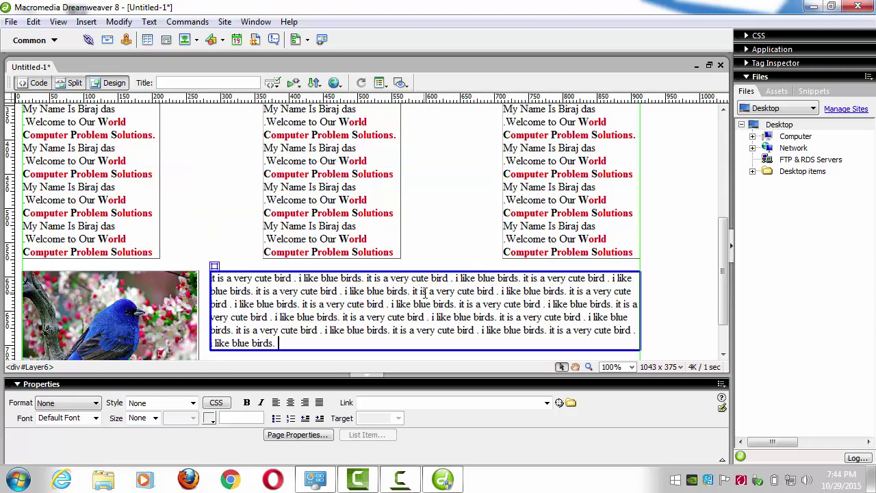
{"action": "type", "text": "it is a very cute bird . i like blue birds."}
{"action": "type", "text": "it is a very cute bird . i like blue birds."}
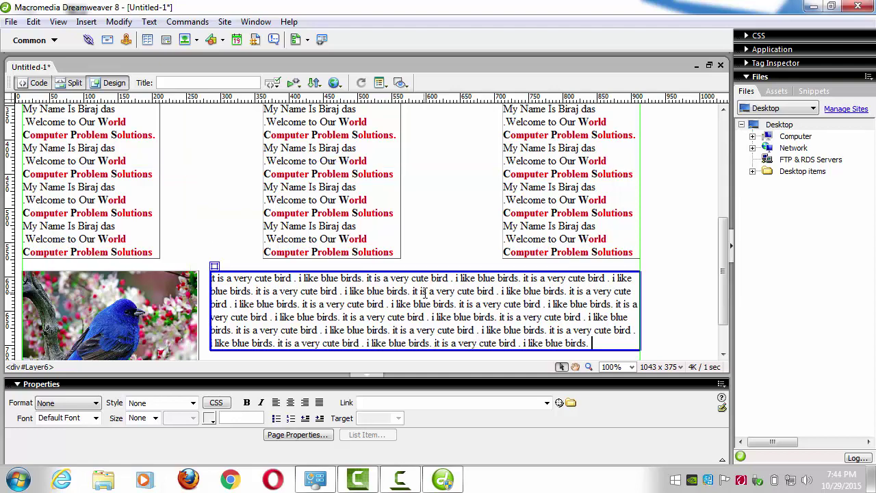
{"action": "type", "text": "it is a very cute bird . i like blue birds."}
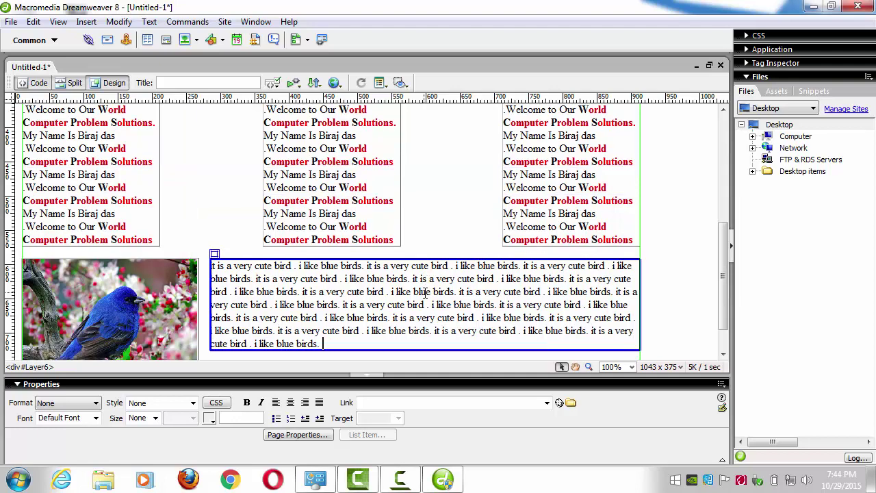
{"action": "type", "text": "it is a very cute bird . i like blue birds."}
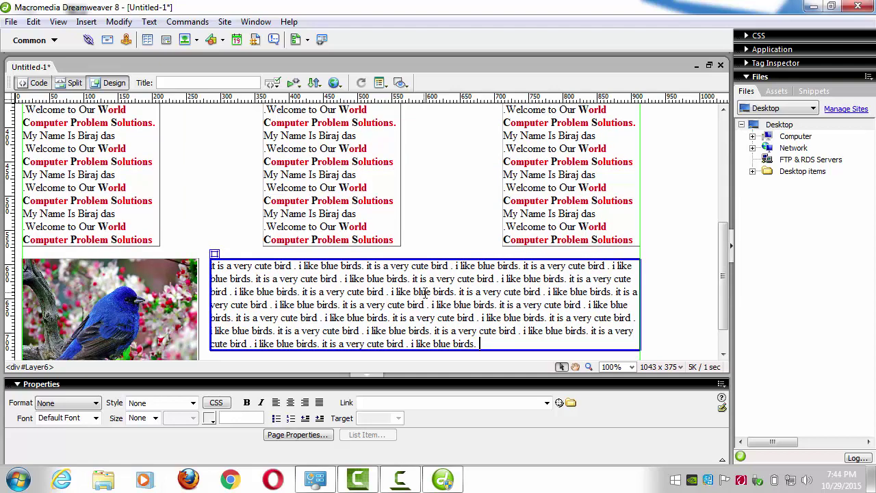
{"action": "type", "text": "it is a very cute bird . i like blue birds."}
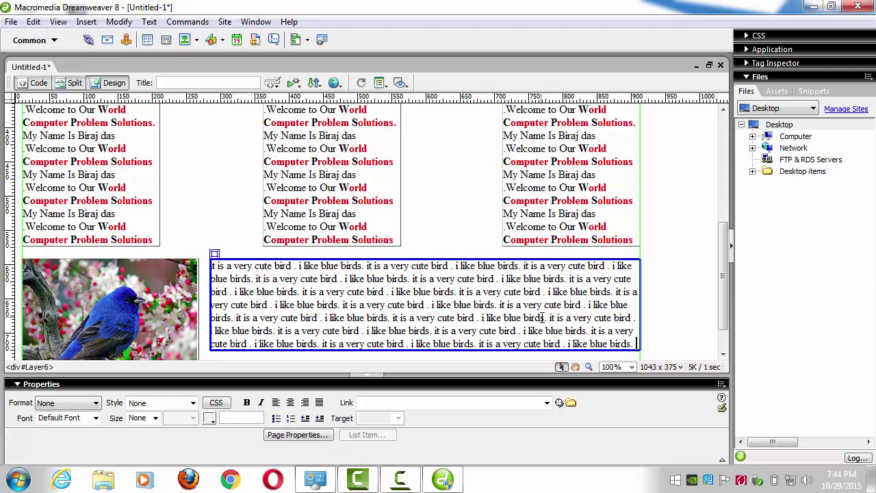
{"action": "type", "text": "it is a very cute bird . i like blue birds."}
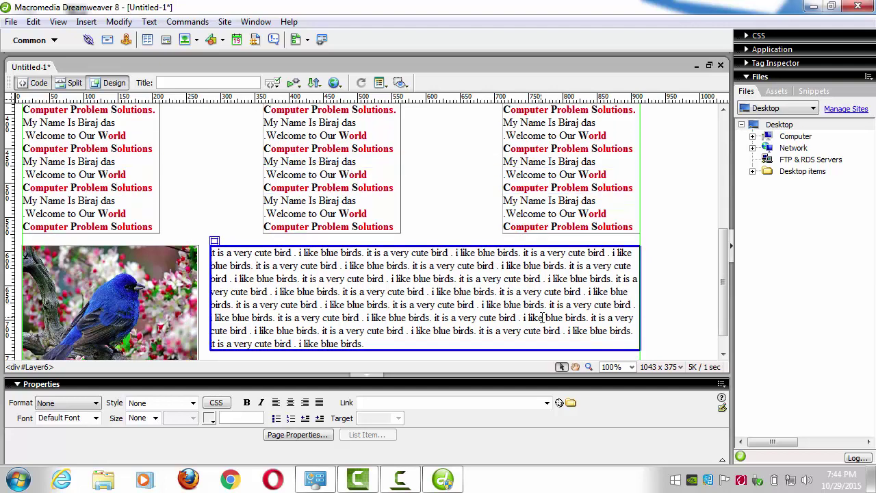
{"action": "type", "text": "it is a very cute bird . i like blue birds."}
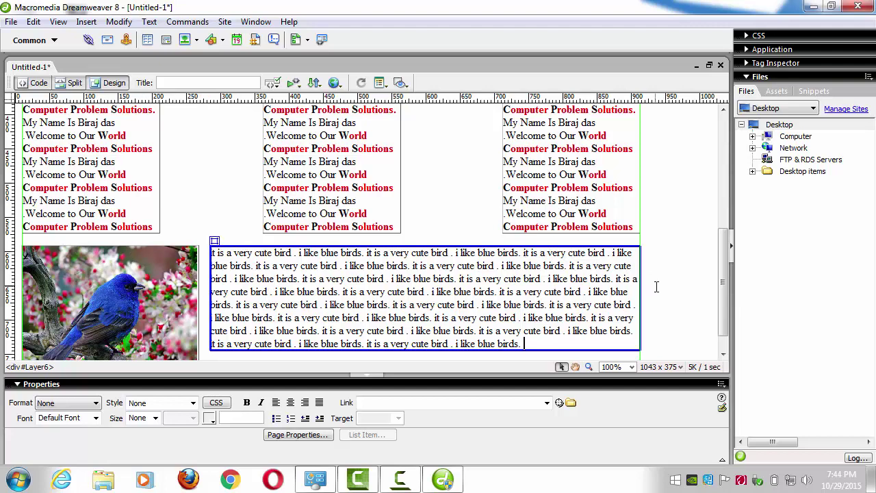
Center the text of the second and third columns, trying justified alignment in between
{"action": "scroll", "coordinate": [656, 286], "scroll_direction": "up", "scroll_amount": 5}
{"action": "left_click", "coordinate": [723, 355]}
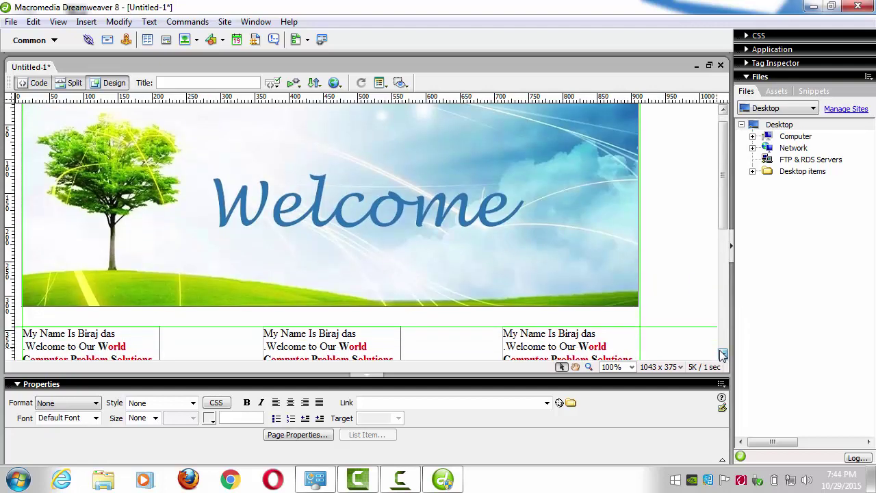
{"action": "left_click", "coordinate": [723, 354]}
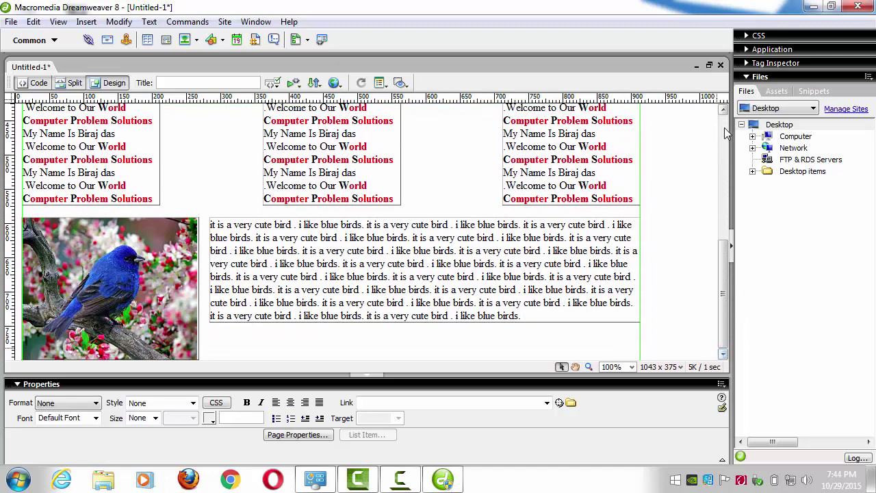
{"action": "left_click", "coordinate": [723, 110]}
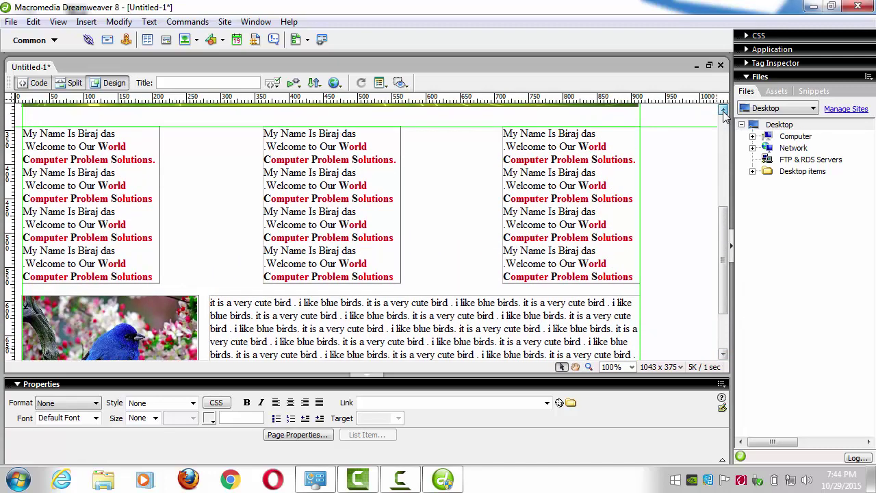
{"action": "left_click", "coordinate": [724, 110]}
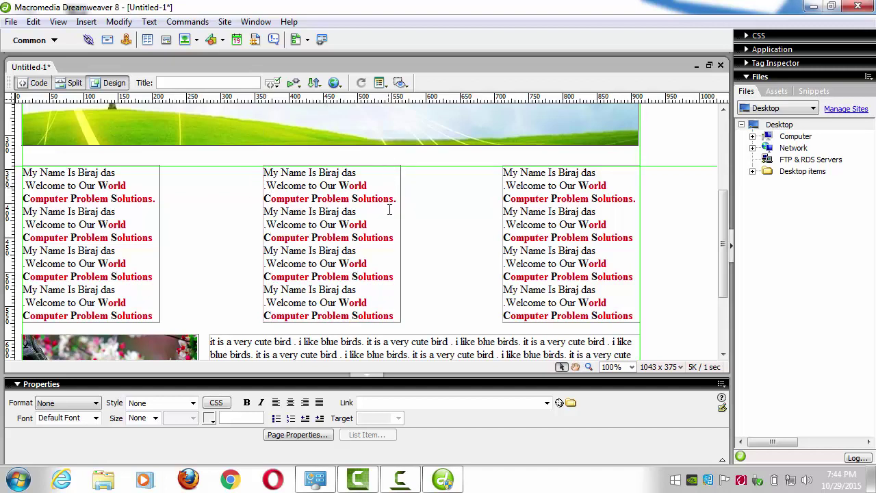
{"action": "left_click", "coordinate": [266, 171]}
{"action": "left_click", "coordinate": [271, 173]}
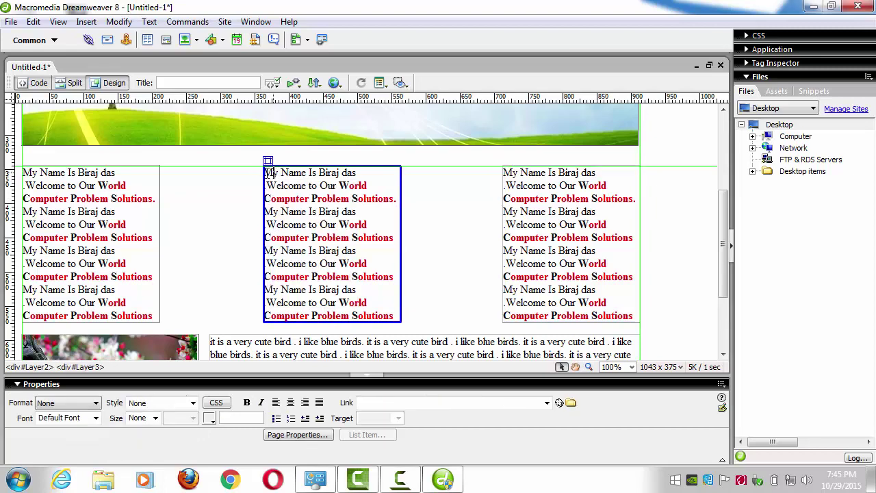
{"action": "key", "text": "ctrl+a"}
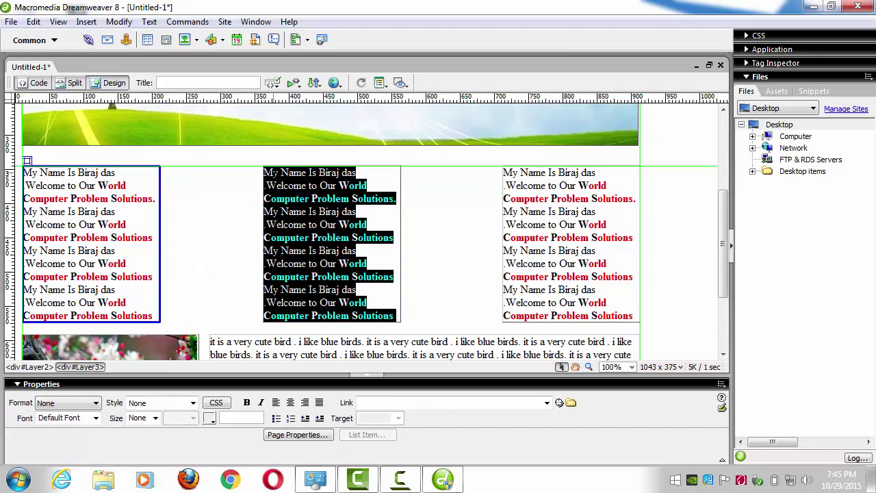
{"action": "left_click", "coordinate": [291, 403]}
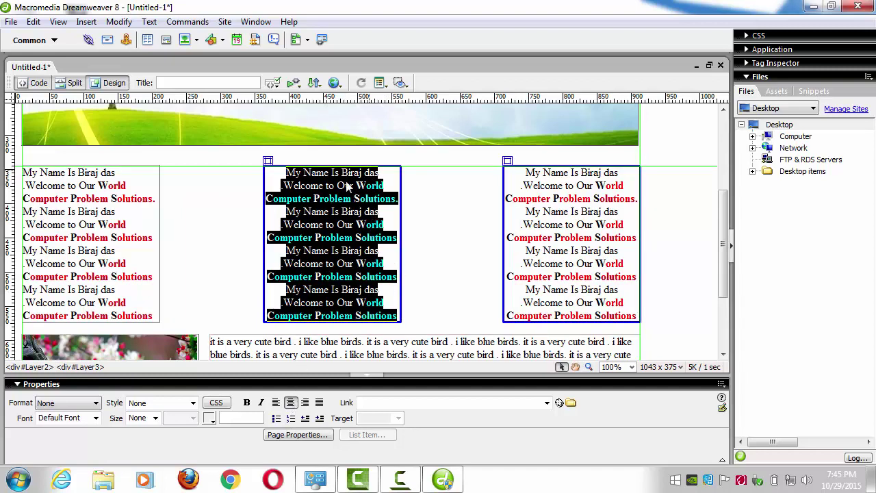
{"action": "left_click", "coordinate": [320, 404]}
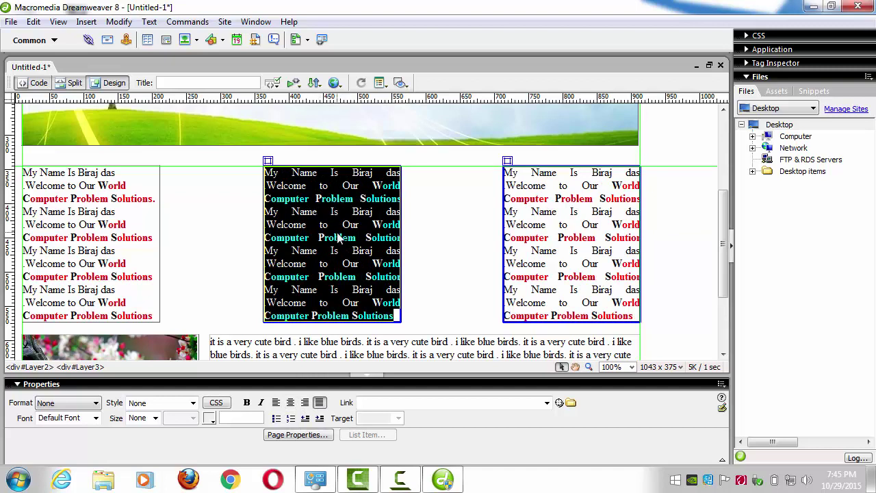
{"action": "left_click", "coordinate": [290, 403]}
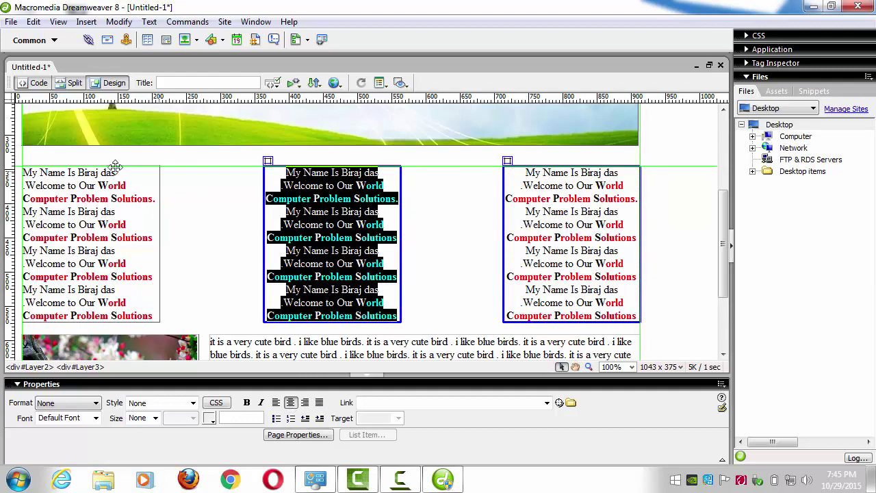
Center all the text in the first column and deselect it
{"action": "left_click", "coordinate": [26, 173]}
{"action": "key", "text": "ctrl+a"}
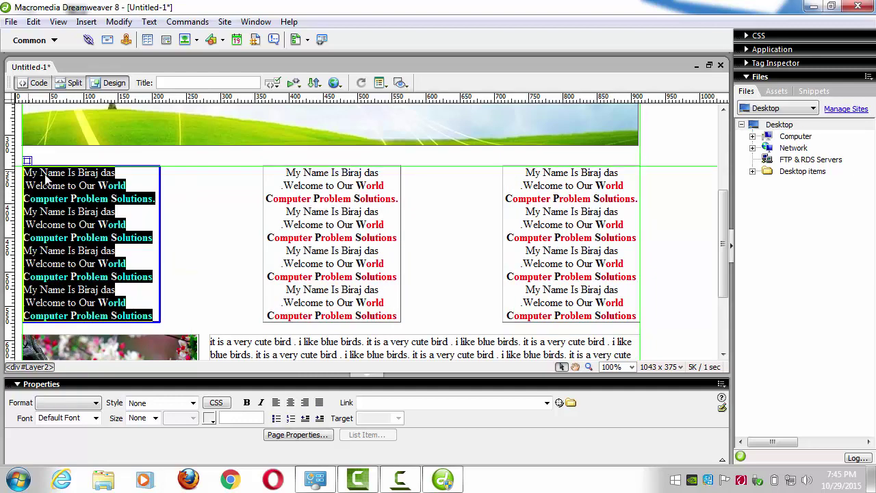
{"action": "left_click", "coordinate": [291, 404]}
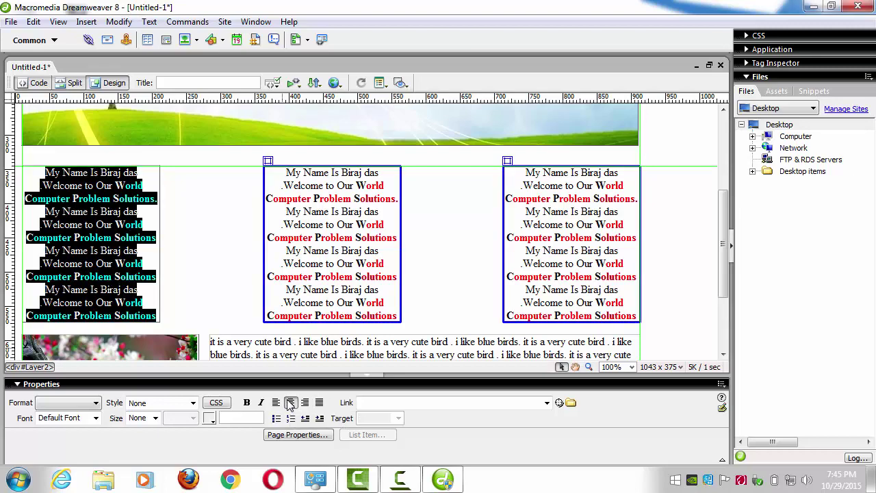
{"action": "left_click", "coordinate": [214, 234]}
Review the whole page from the welcome banner down to the blue bird image and its text layer
{"action": "scroll", "coordinate": [214, 233], "scroll_direction": "up", "scroll_amount": 5}
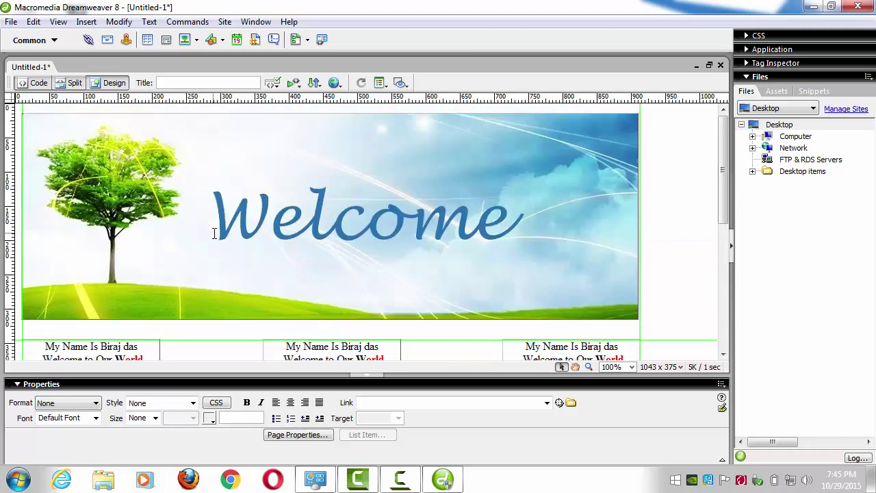
{"action": "left_click", "coordinate": [723, 354]}
{"action": "left_click_drag", "start_coordinate": [723, 354], "coordinate": [728, 355]}
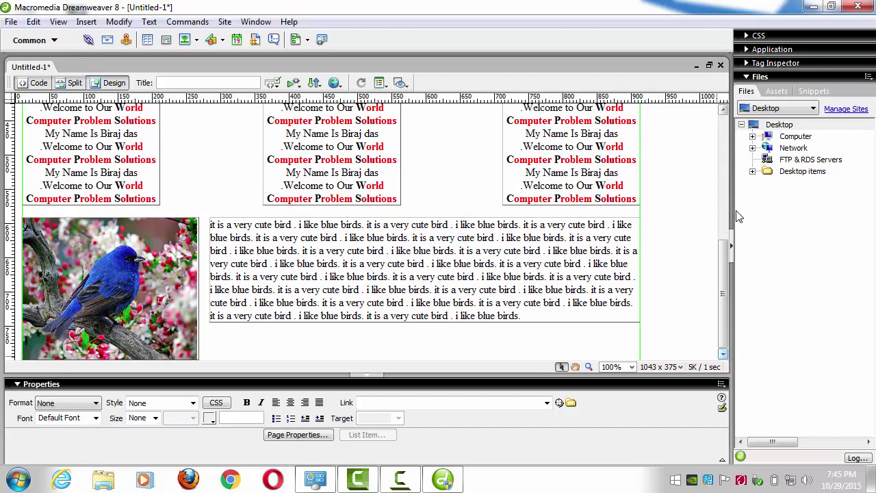
{"action": "left_click_drag", "start_coordinate": [724, 110], "coordinate": [725, 110]}
{"action": "left_click_drag", "start_coordinate": [727, 355], "coordinate": [727, 355]}
{"action": "left_click_drag", "start_coordinate": [723, 111], "coordinate": [724, 111]}
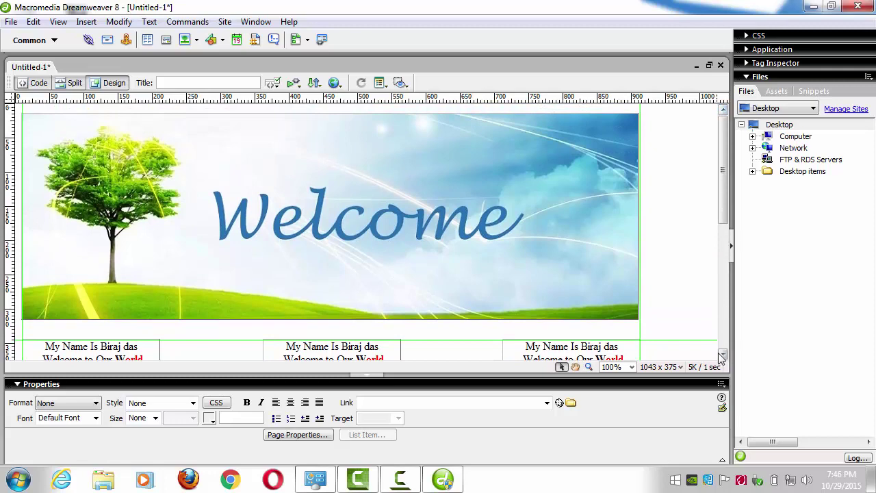
{"action": "left_click_drag", "start_coordinate": [723, 355], "coordinate": [723, 355]}
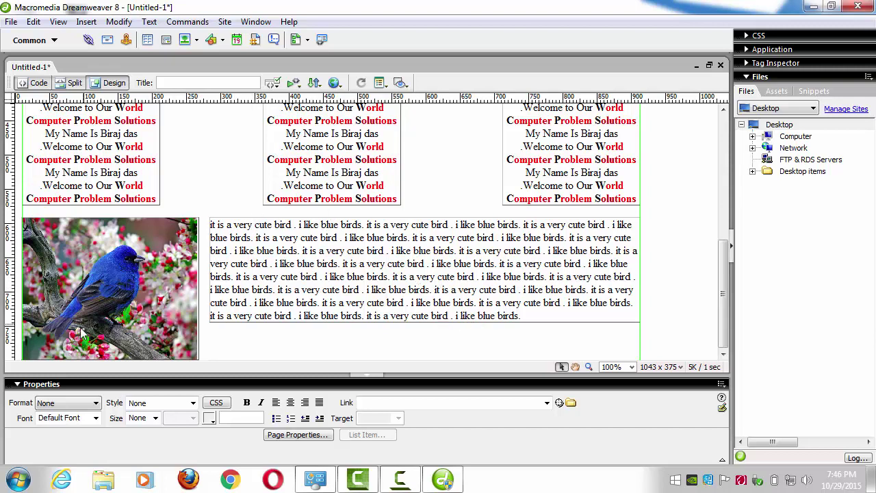
Start Adobe Photoshop 7.0
{"action": "left_click", "coordinate": [21, 480]}
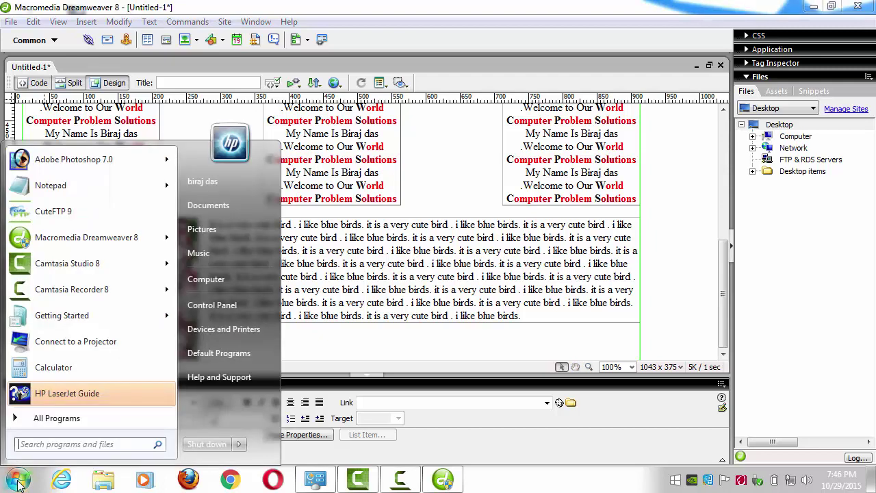
{"action": "left_click", "coordinate": [44, 160]}
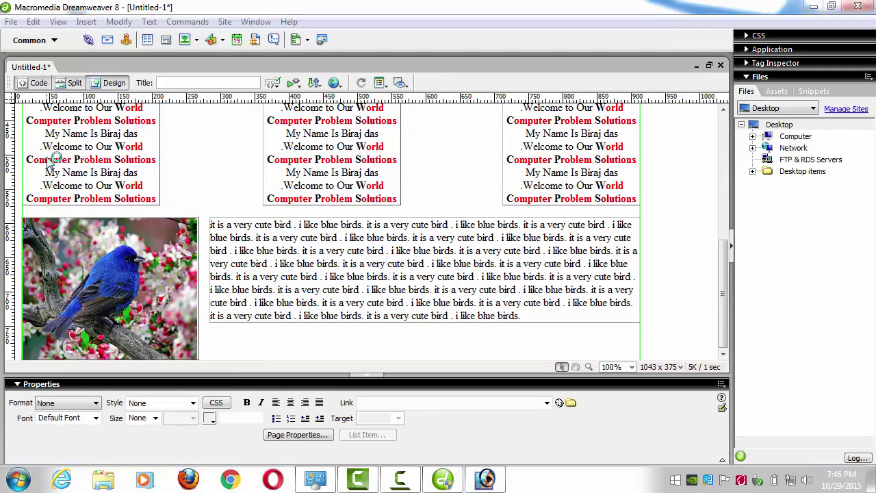
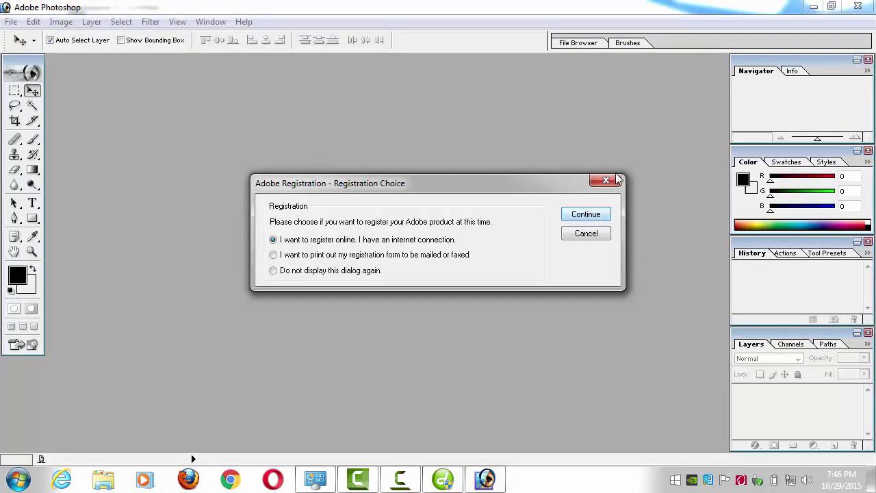
Dismiss the registration prompt and create a white A4 RGB document with a resolution of 72 pixels/inch
{"action": "left_click", "coordinate": [618, 180]}
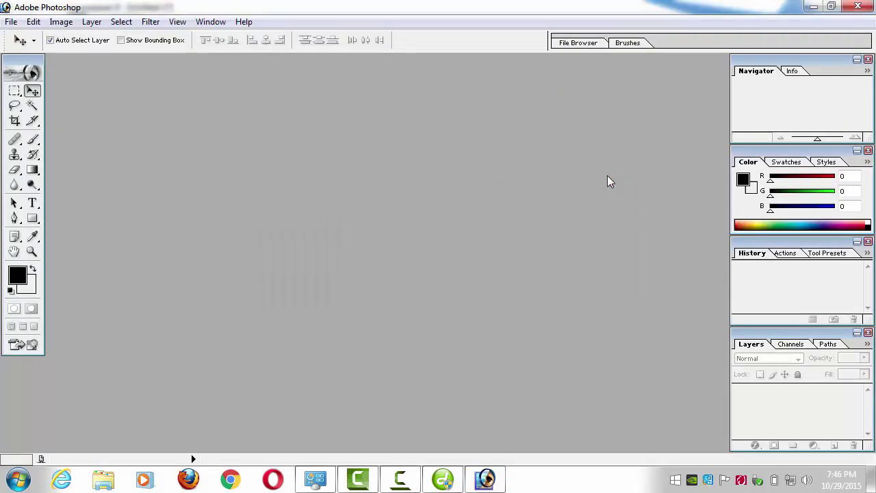
{"action": "left_click", "coordinate": [12, 24]}
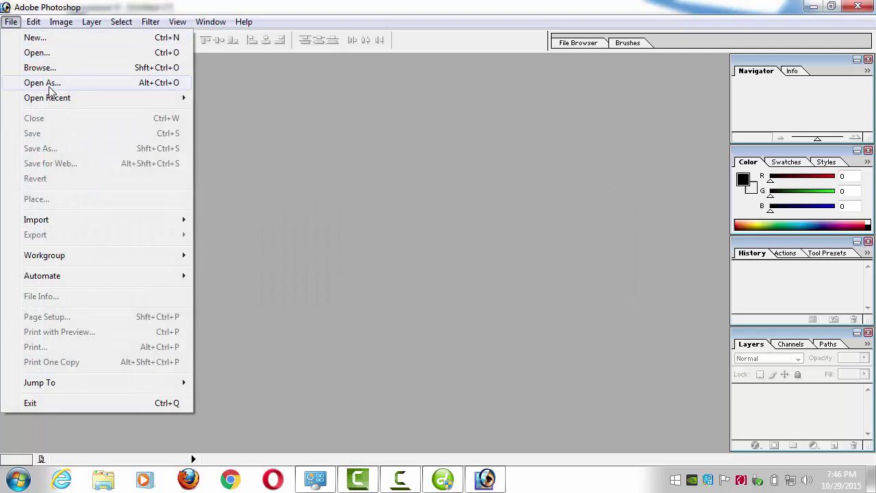
{"action": "left_click", "coordinate": [52, 38]}
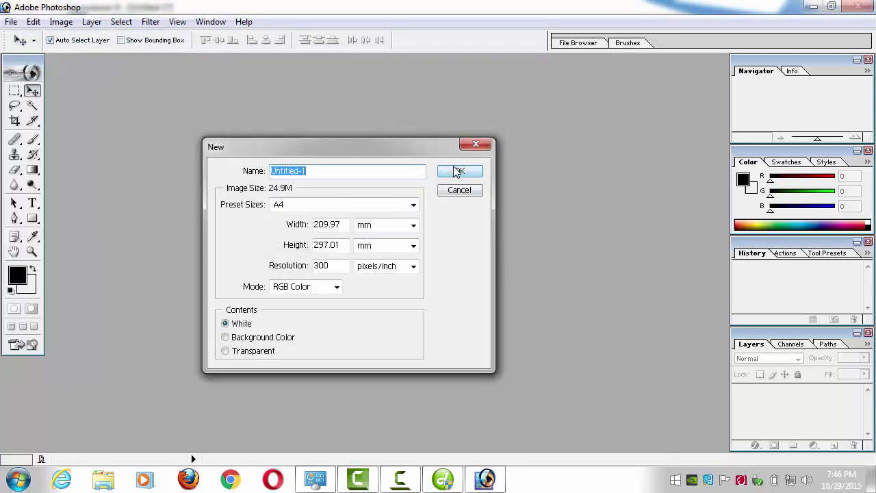
{"action": "left_click", "coordinate": [339, 264]}
{"action": "key", "text": "BackSpace"}
{"action": "key", "text": "BackSpace"}
{"action": "key", "text": "BackSpace"}
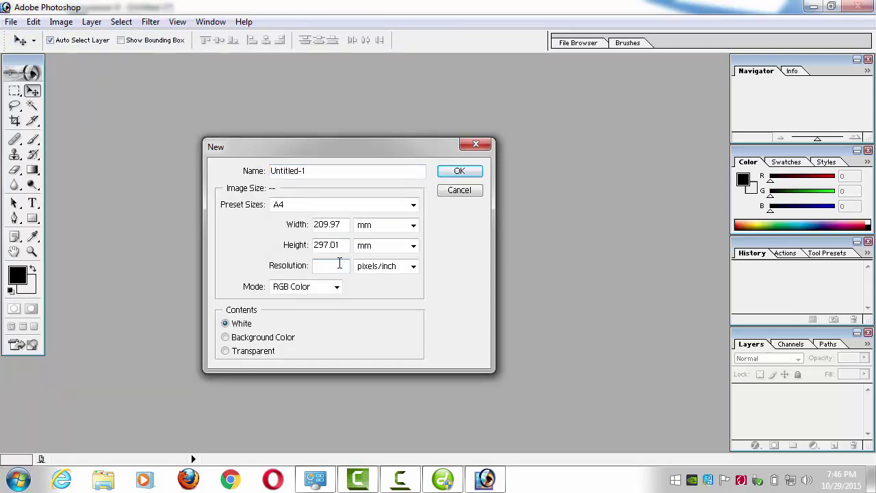
{"action": "type", "text": "72"}
{"action": "left_click", "coordinate": [457, 171]}
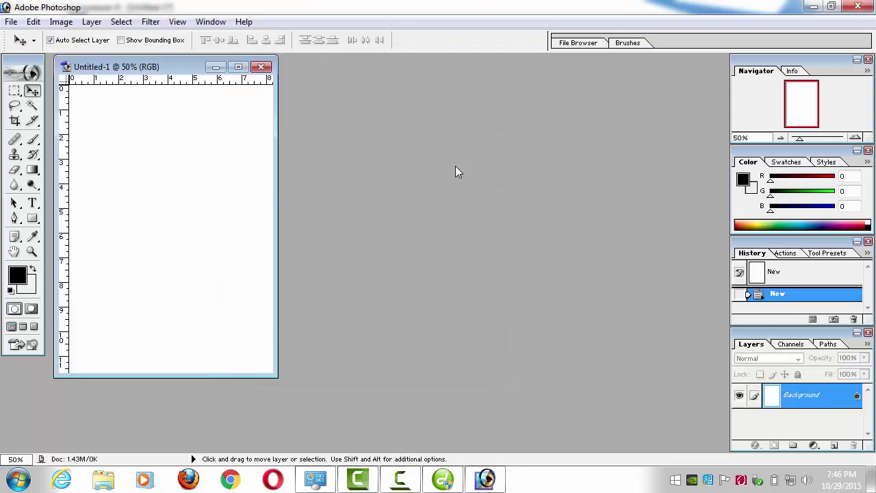
Draw a wide rounded rectangle with a 30 px radius across the upper part of the page and convert its path to a selection
{"action": "left_click", "coordinate": [32, 218]}
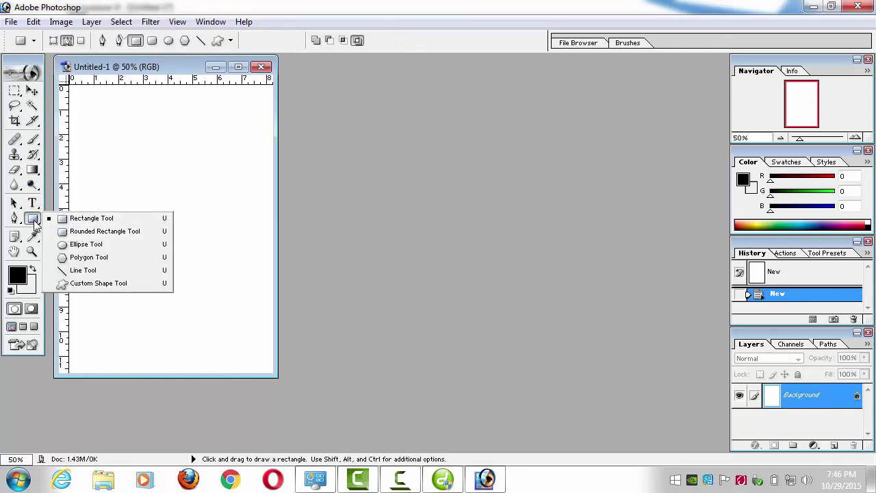
{"action": "left_click", "coordinate": [114, 236]}
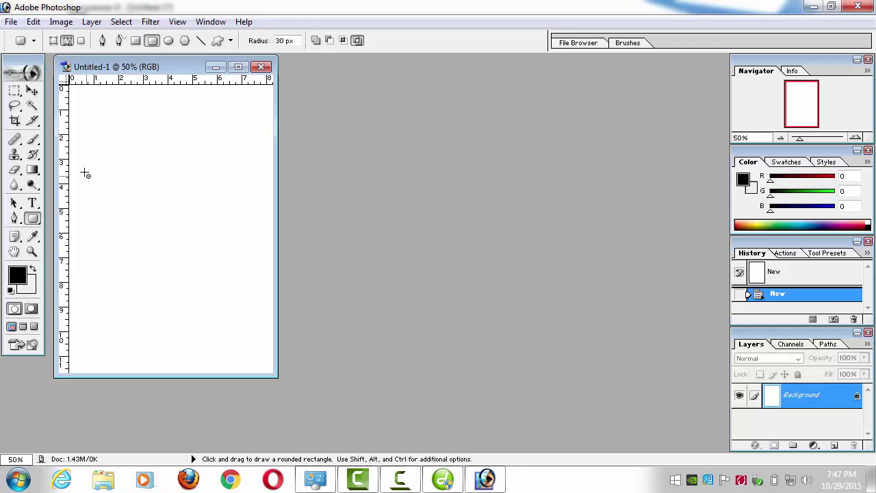
{"action": "left_click_drag", "start_coordinate": [77, 162], "coordinate": [271, 204]}
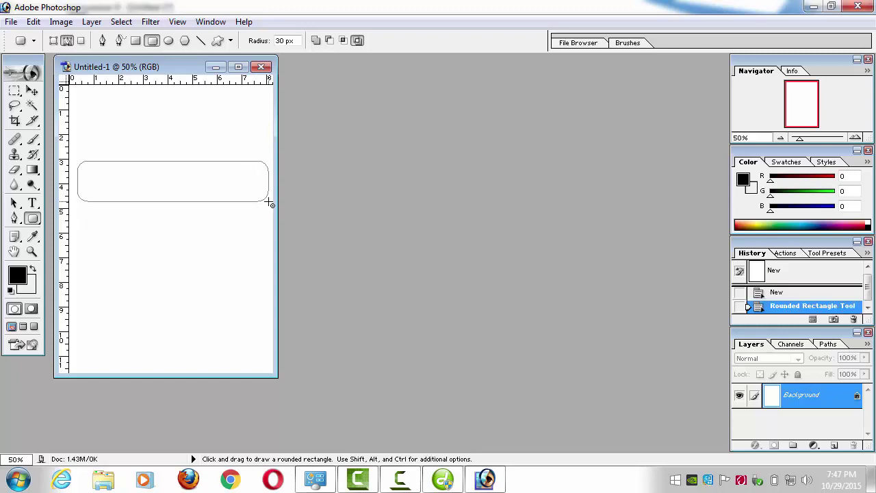
{"action": "key", "text": "ctrl+Return"}
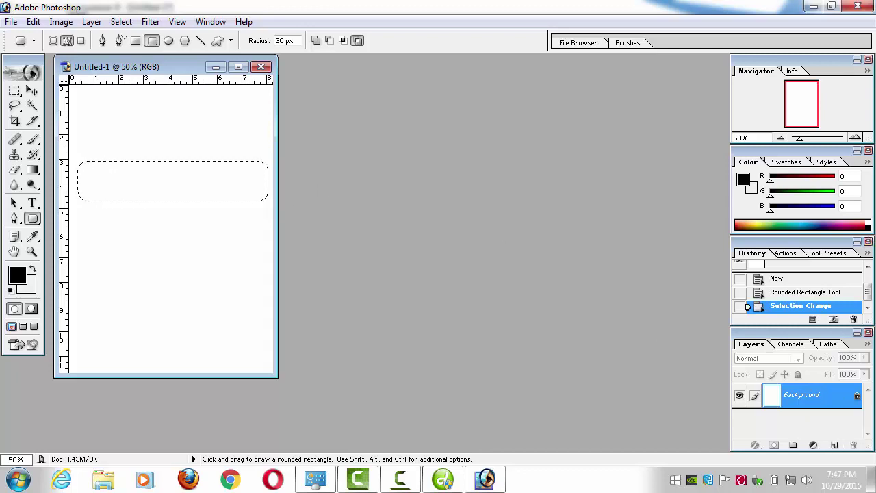
Hide the Navigator, Color and History palettes and move the Layers palette closer to the document
{"action": "left_click", "coordinate": [868, 59]}
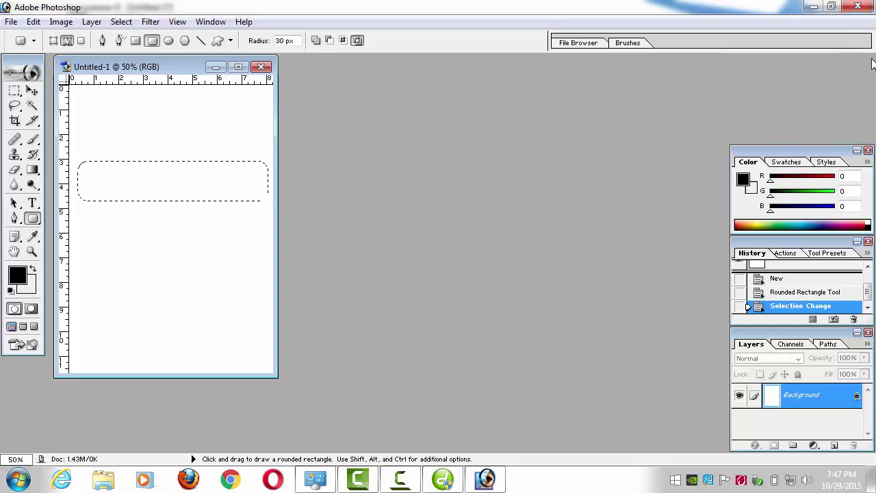
{"action": "left_click", "coordinate": [868, 150]}
{"action": "left_click", "coordinate": [868, 242]}
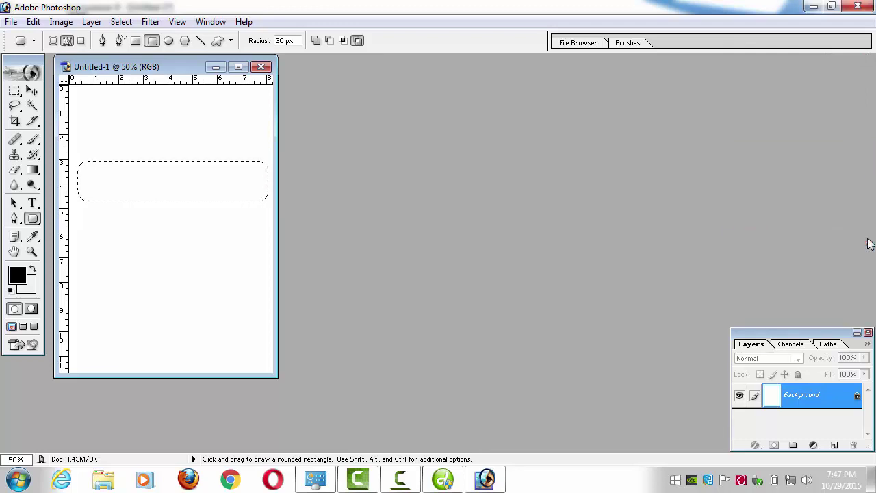
{"action": "left_click_drag", "start_coordinate": [805, 335], "coordinate": [603, 105]}
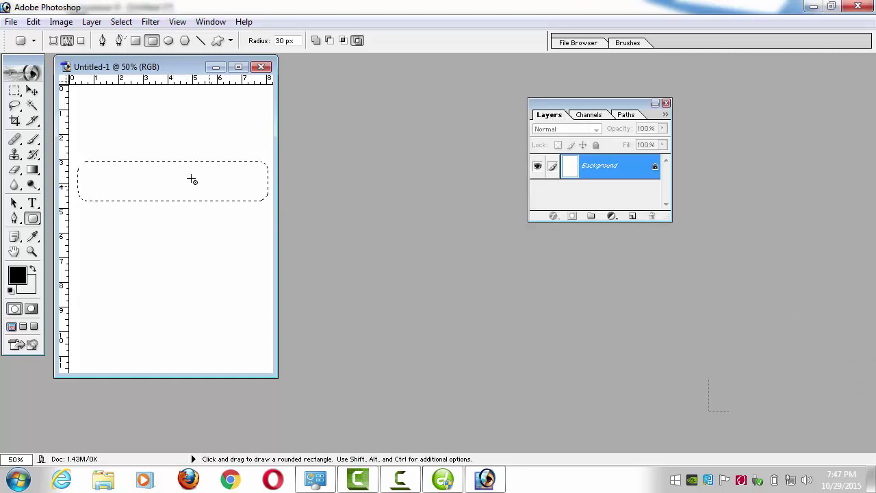
Add a new layer above the background and set the foreground color to light gray DDD9D9
{"action": "left_click", "coordinate": [633, 217]}
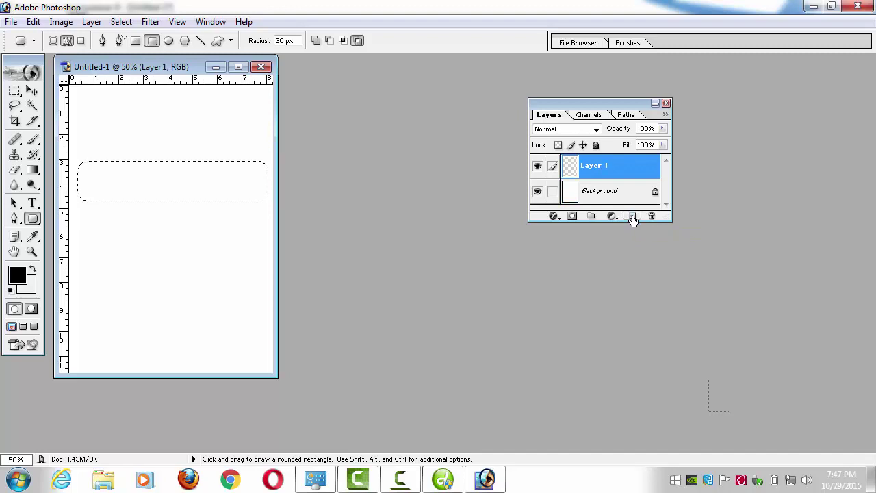
{"action": "key", "text": "i"}
{"action": "left_click", "coordinate": [18, 279]}
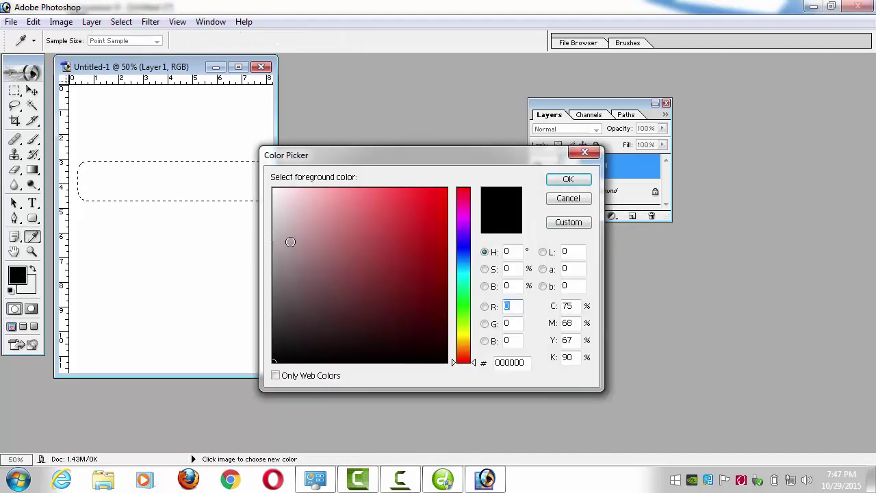
{"action": "left_click", "coordinate": [276, 255]}
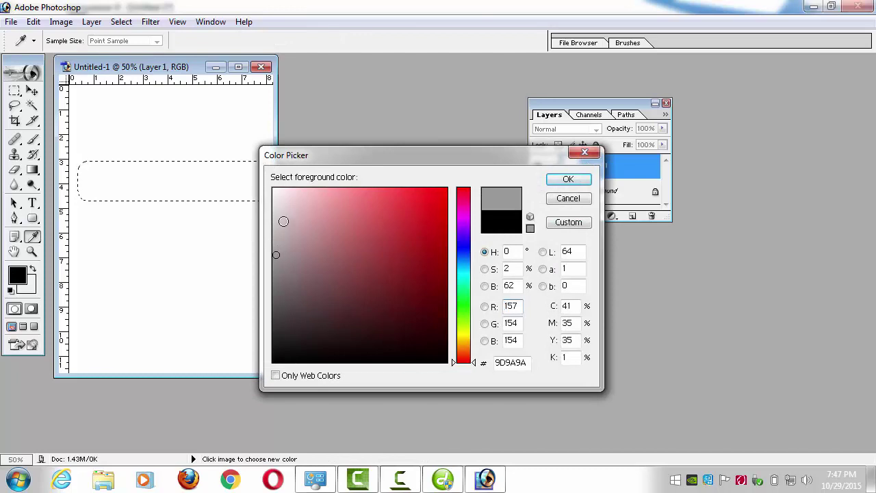
{"action": "left_click", "coordinate": [276, 211]}
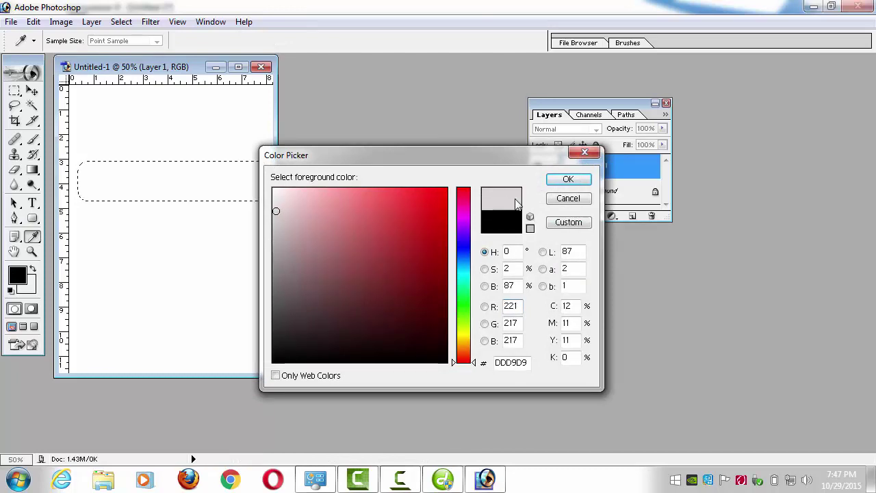
{"action": "left_click", "coordinate": [566, 180]}
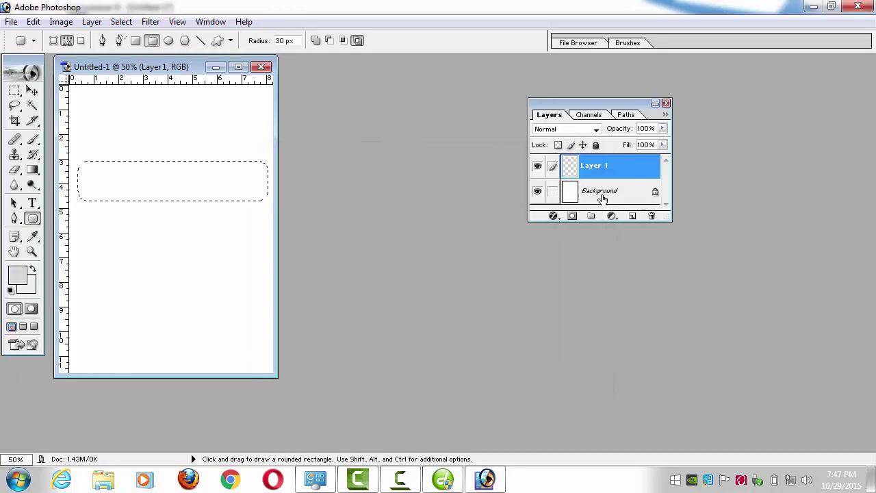
Fill the rounded selection with a light gray to white gradient from left to right and deselect it
{"action": "left_click", "coordinate": [33, 169]}
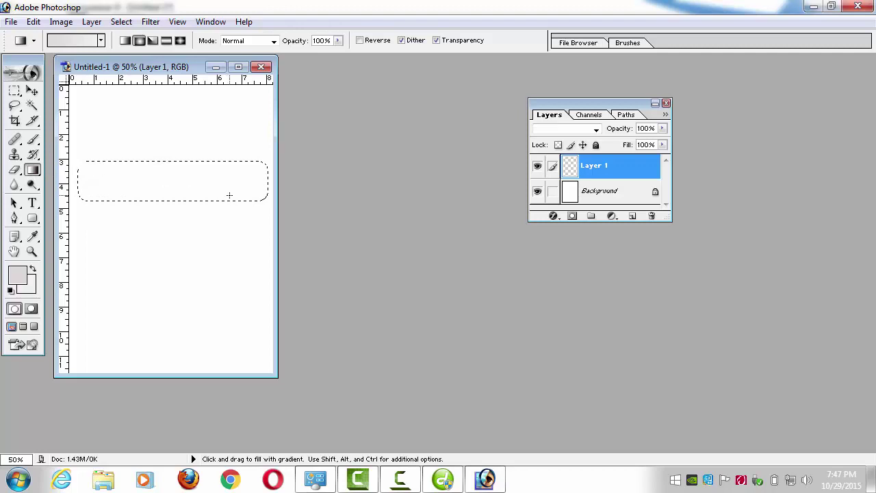
{"action": "left_click", "coordinate": [14, 91]}
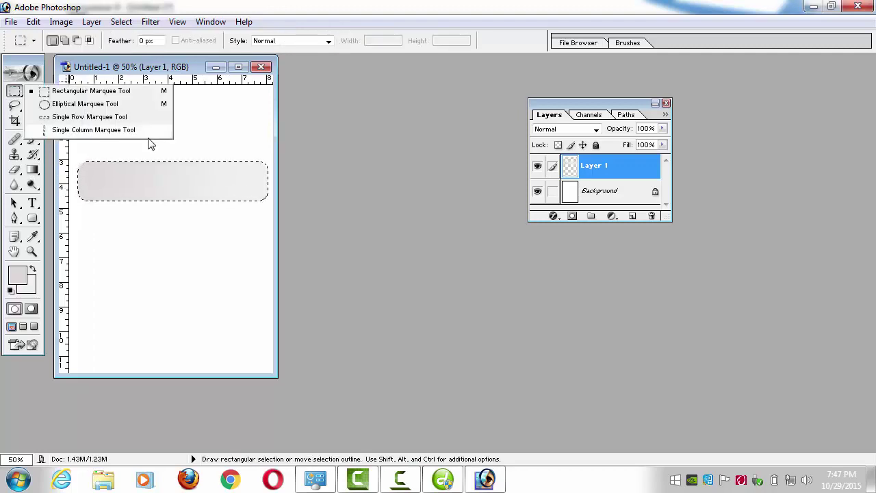
{"action": "left_click", "coordinate": [66, 94]}
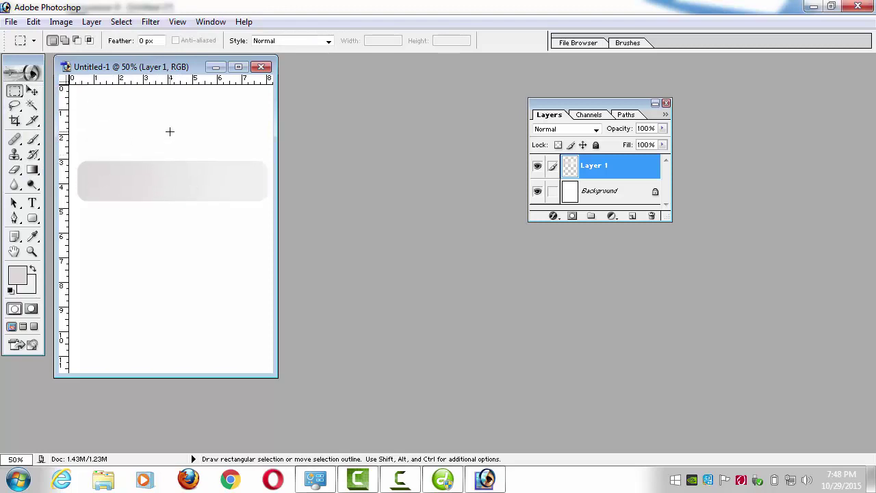
Crop the canvas tightly around the rounded gradient bar
{"action": "left_click", "coordinate": [14, 122]}
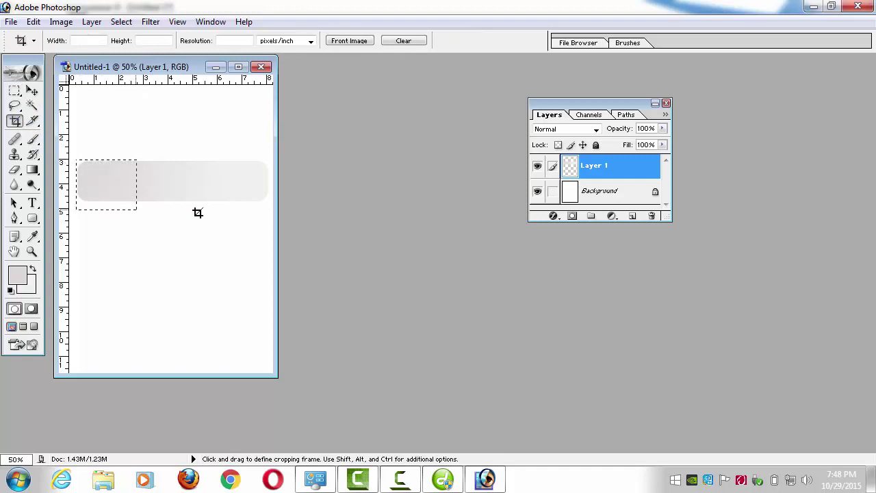
{"action": "left_click_drag", "start_coordinate": [198, 213], "coordinate": [266, 202]}
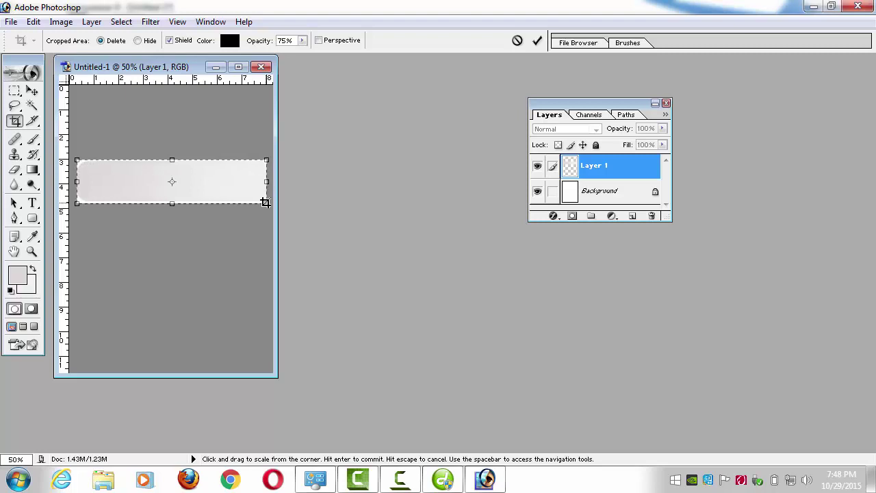
{"action": "key", "text": "Return"}
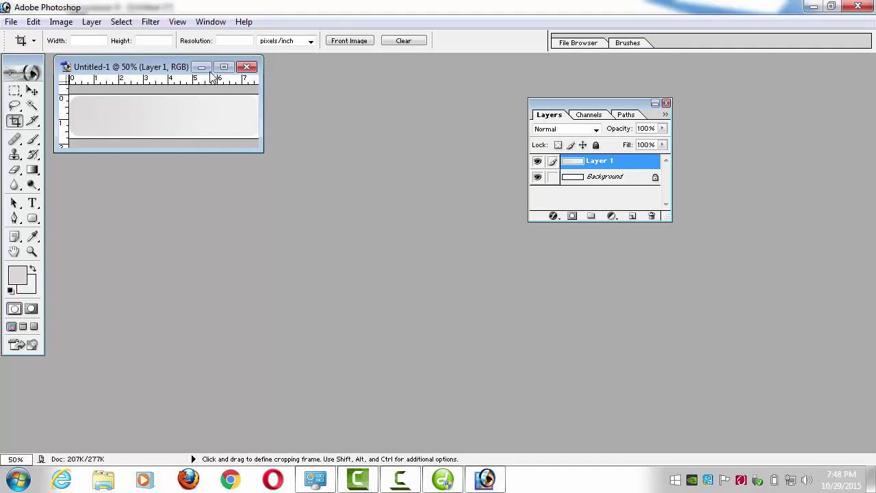
Save a copy of the bar to the Desktop as a JPEG named footet, with the size preview set to 768Kbps
{"action": "left_click", "coordinate": [11, 21]}
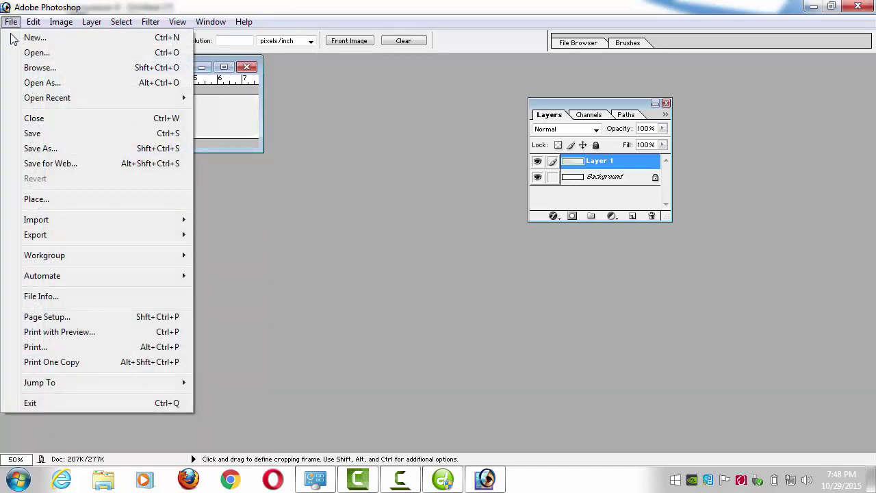
{"action": "left_click", "coordinate": [32, 134]}
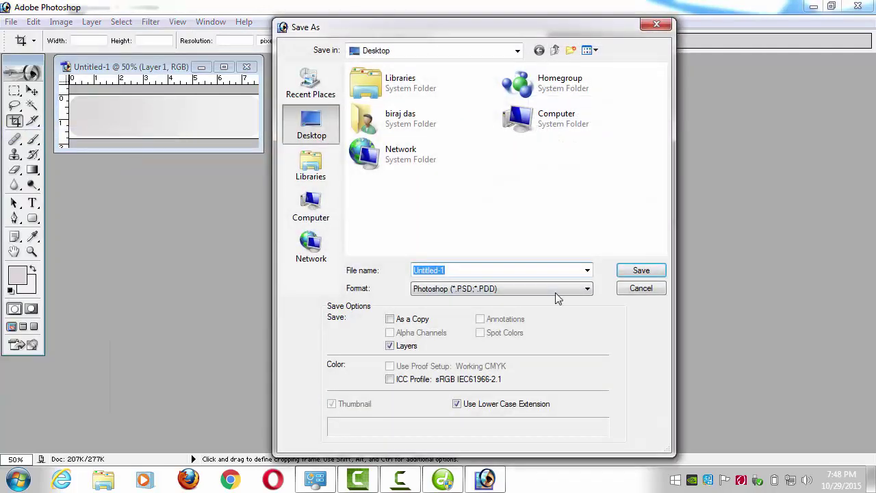
{"action": "left_click", "coordinate": [587, 289]}
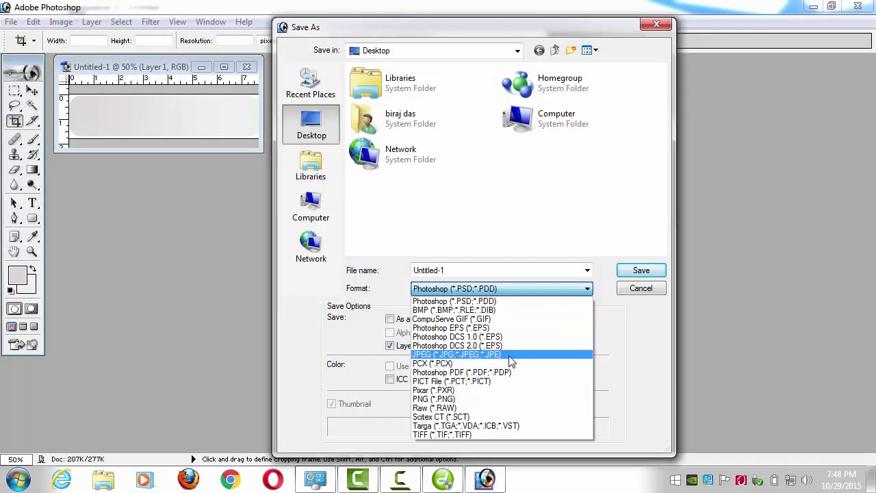
{"action": "left_click", "coordinate": [508, 355]}
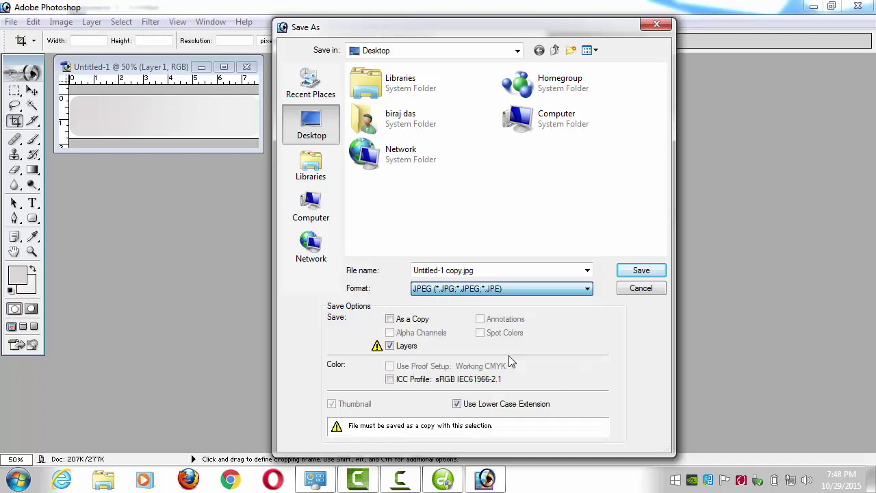
{"action": "double_click", "coordinate": [509, 274]}
{"action": "type", "text": "footet"}
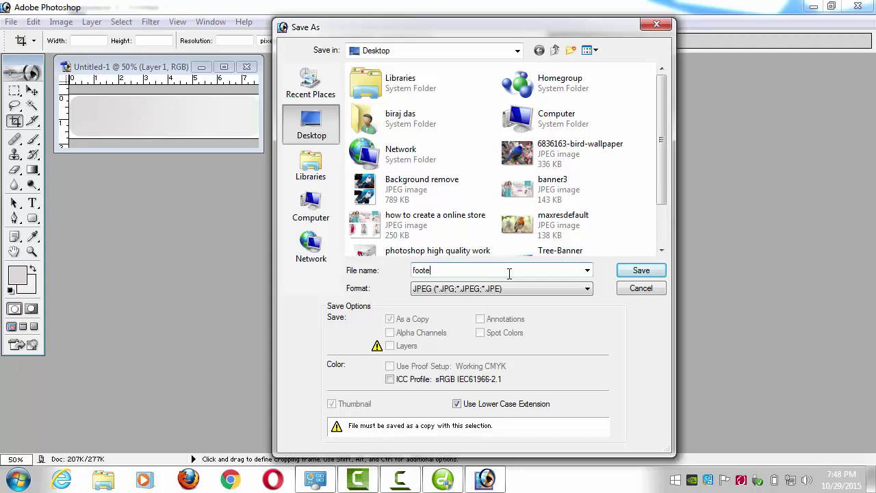
{"action": "left_click", "coordinate": [642, 271]}
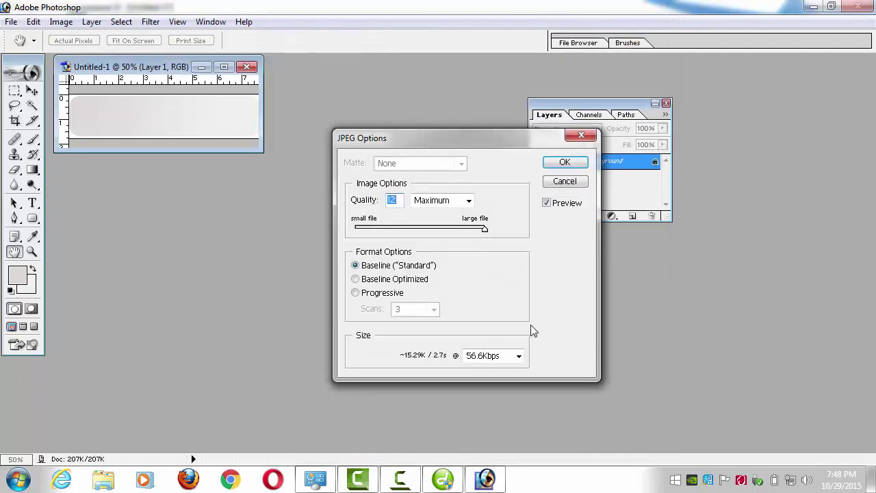
{"action": "left_click", "coordinate": [519, 356]}
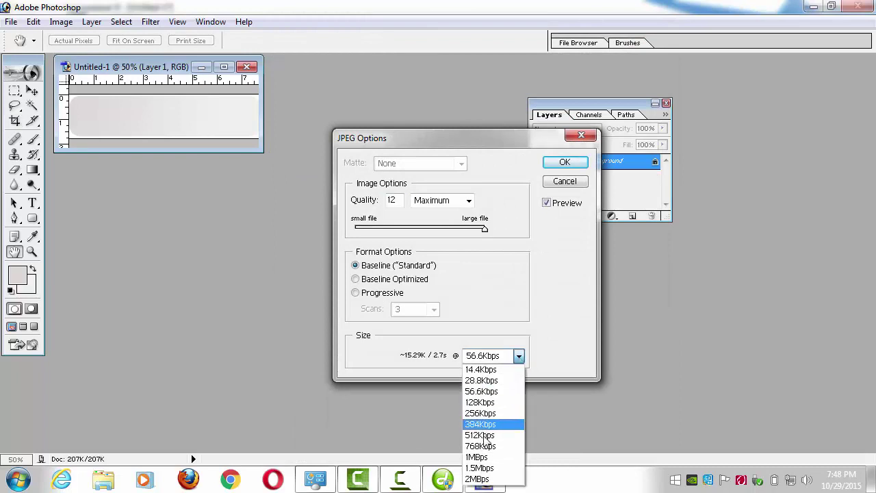
{"action": "left_click", "coordinate": [483, 446]}
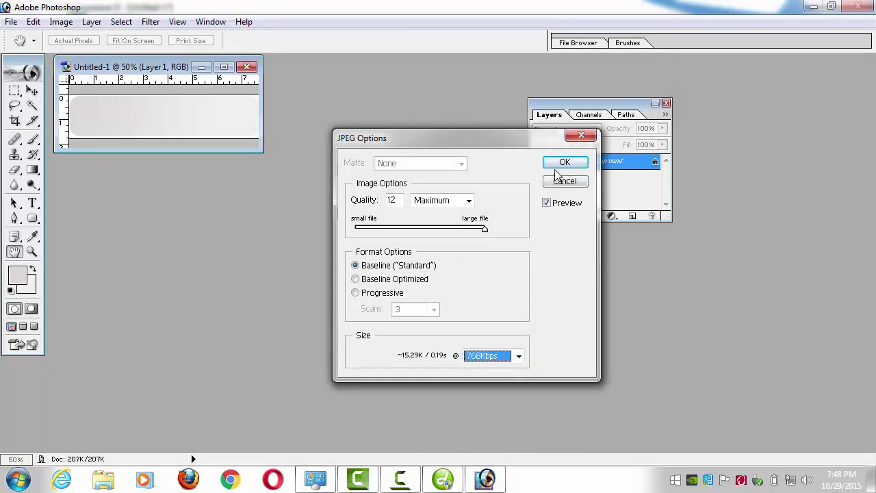
{"action": "left_click", "coordinate": [564, 163]}
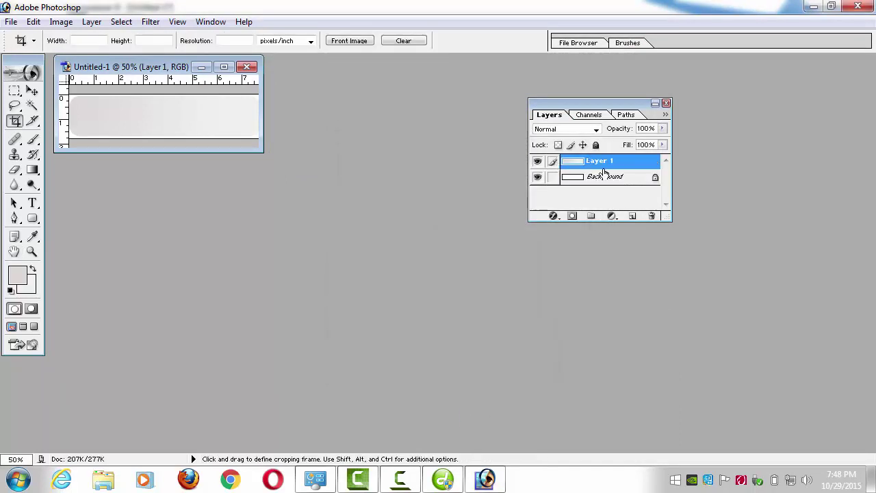
Close Photoshop to return to the Dreamweaver page and insert a new layer
{"action": "left_click", "coordinate": [859, 6]}
{"action": "left_click", "coordinate": [441, 190]}
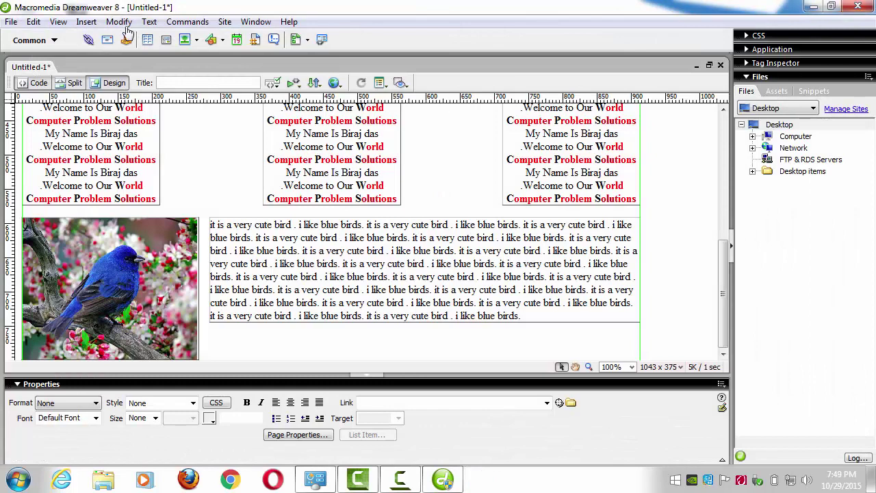
{"action": "left_click", "coordinate": [87, 23]}
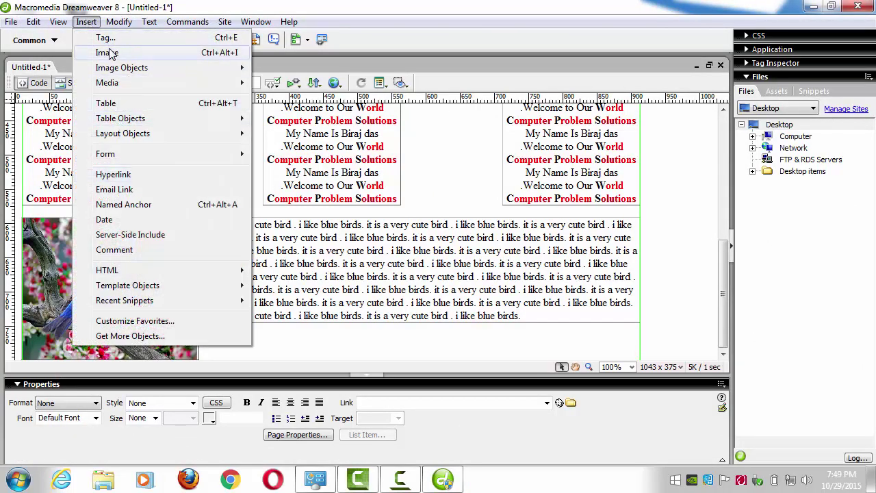
{"action": "mouse_move", "coordinate": [127, 142]}
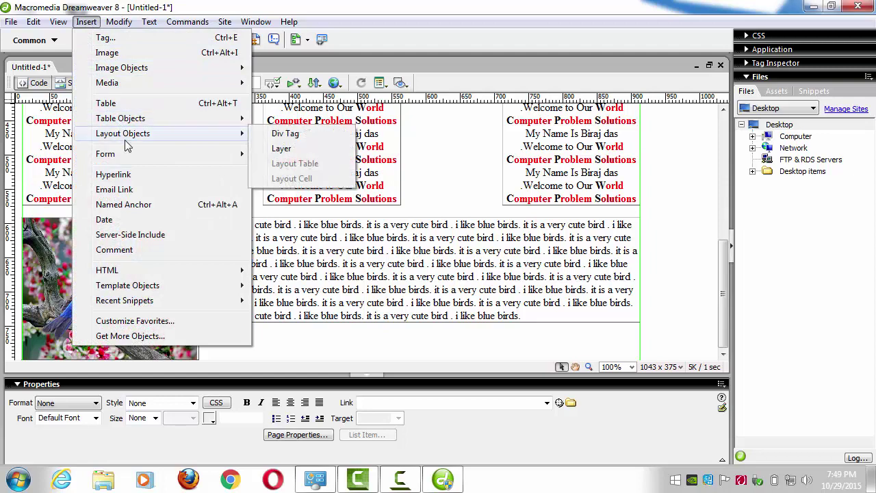
{"action": "left_click", "coordinate": [282, 149]}
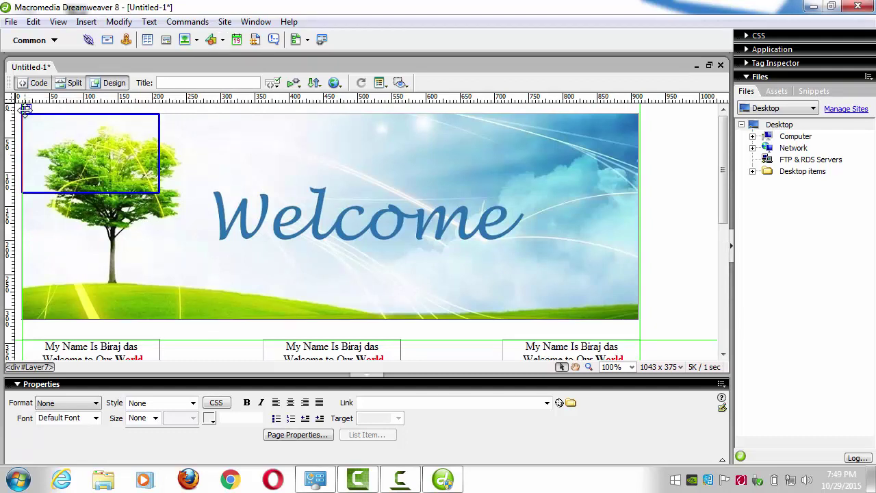
Move the new layer directly below the blue bird image, at about 10 px from the left and 813 px from the top
{"action": "left_click_drag", "start_coordinate": [25, 109], "coordinate": [182, 299]}
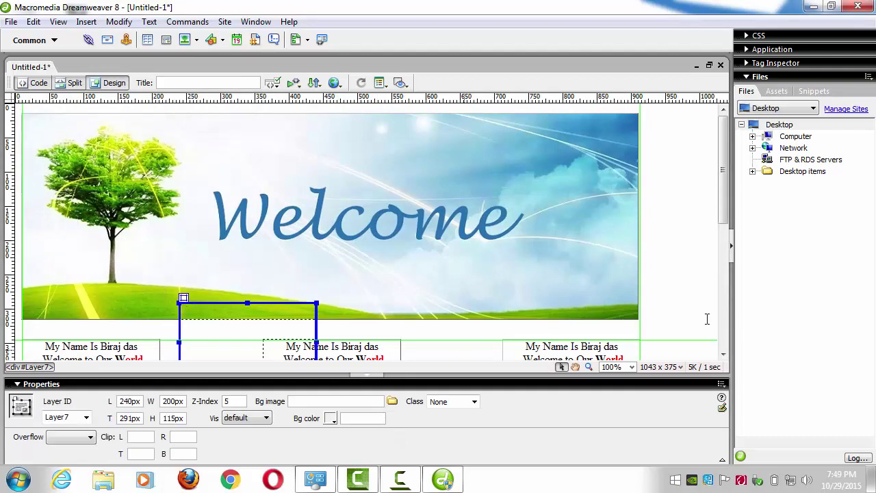
{"action": "scroll", "coordinate": [724, 170], "scroll_direction": "down", "scroll_amount": 4}
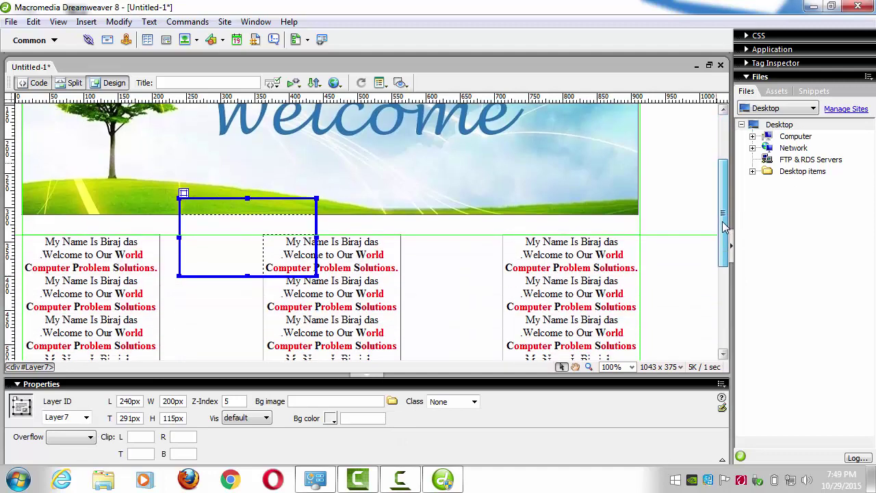
{"action": "left_click_drag", "start_coordinate": [183, 161], "coordinate": [206, 309]}
{"action": "scroll", "coordinate": [726, 220], "scroll_direction": "down", "scroll_amount": 4}
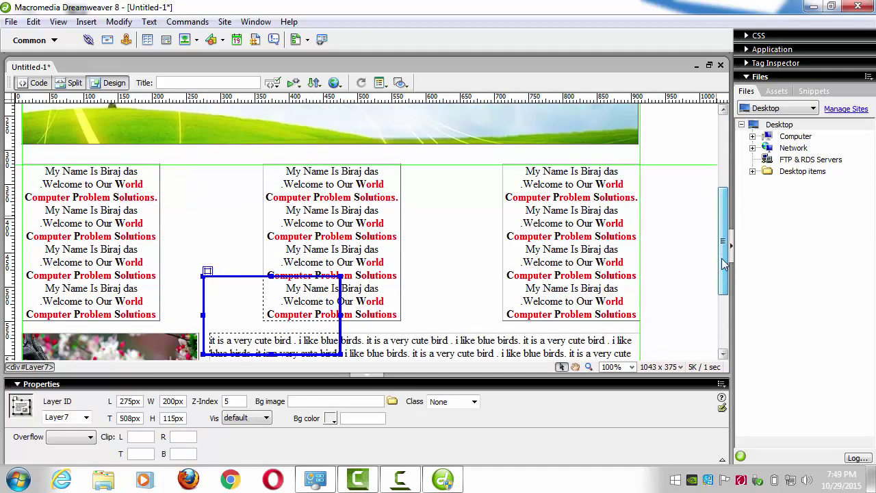
{"action": "left_click_drag", "start_coordinate": [225, 162], "coordinate": [207, 330]}
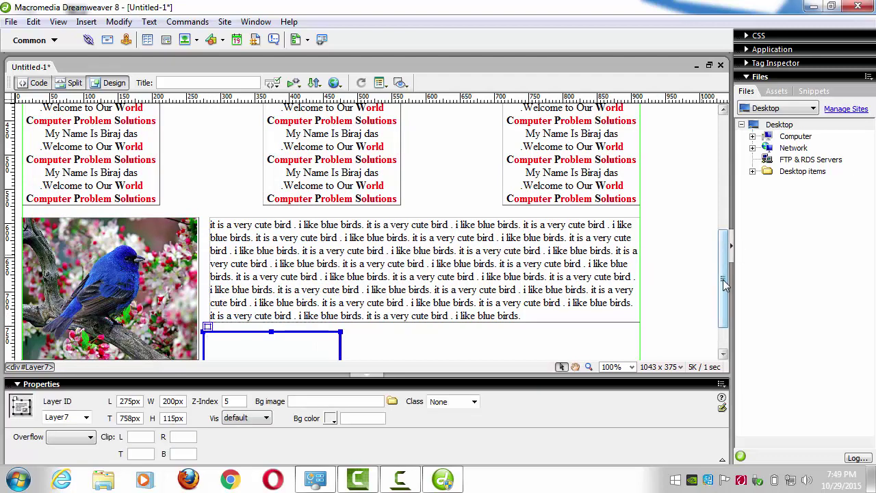
{"action": "scroll", "coordinate": [726, 286], "scroll_direction": "down", "scroll_amount": 2}
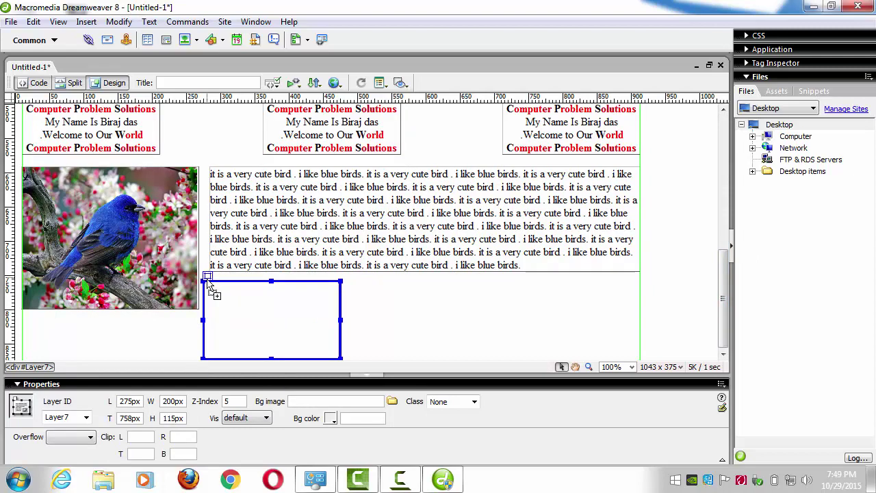
{"action": "left_click_drag", "start_coordinate": [210, 289], "coordinate": [30, 321]}
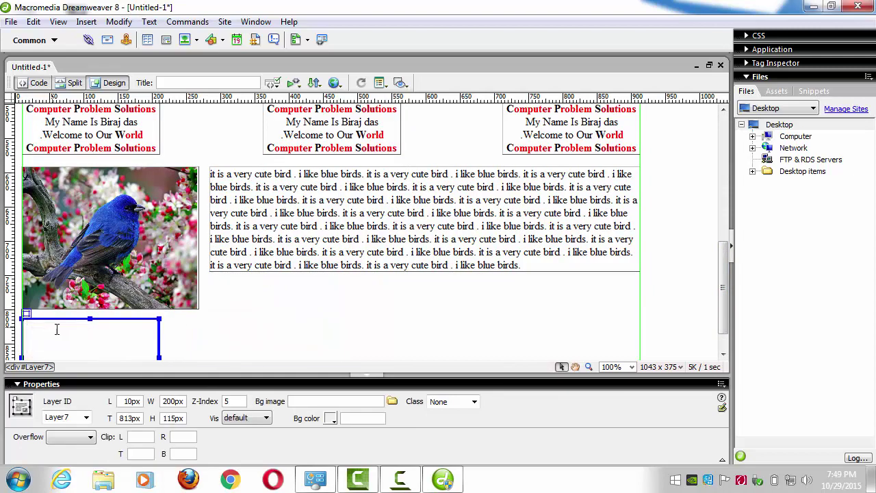
Insert the footet JPEG from the Desktop into the layer below the bird image, without alternate text
{"action": "left_click", "coordinate": [69, 331]}
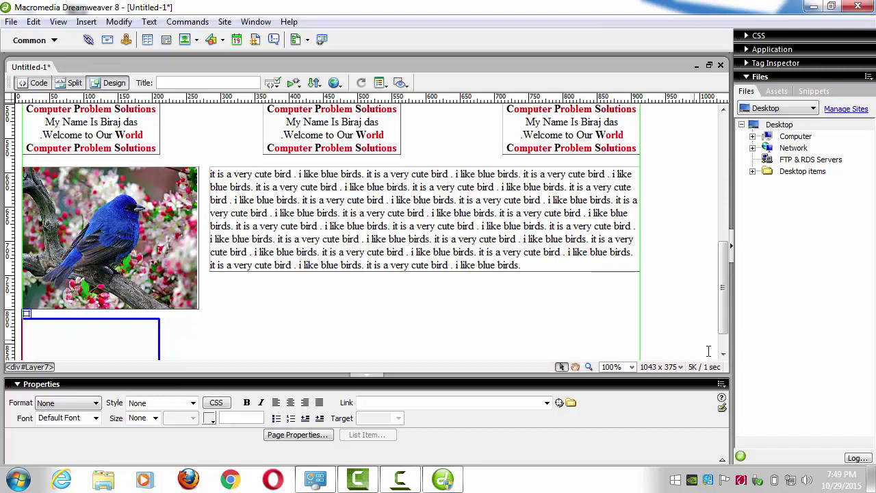
{"action": "scroll", "coordinate": [729, 361], "scroll_direction": "down", "scroll_amount": 3}
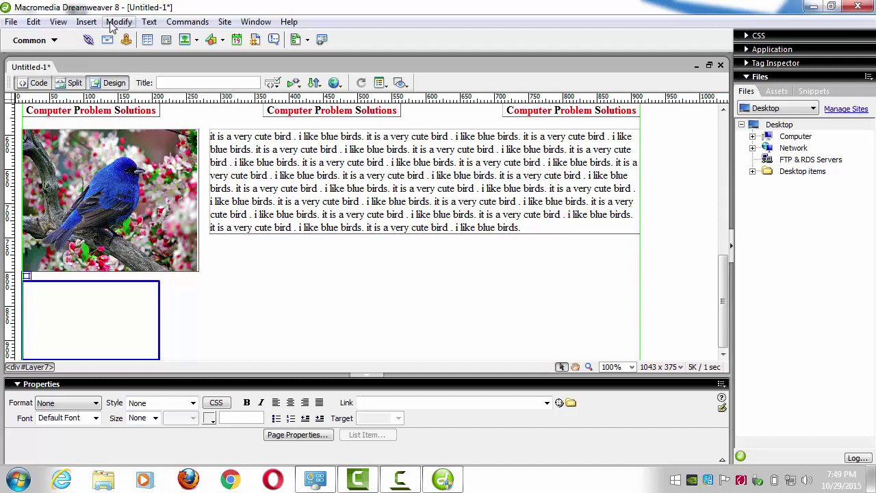
{"action": "left_click", "coordinate": [86, 22]}
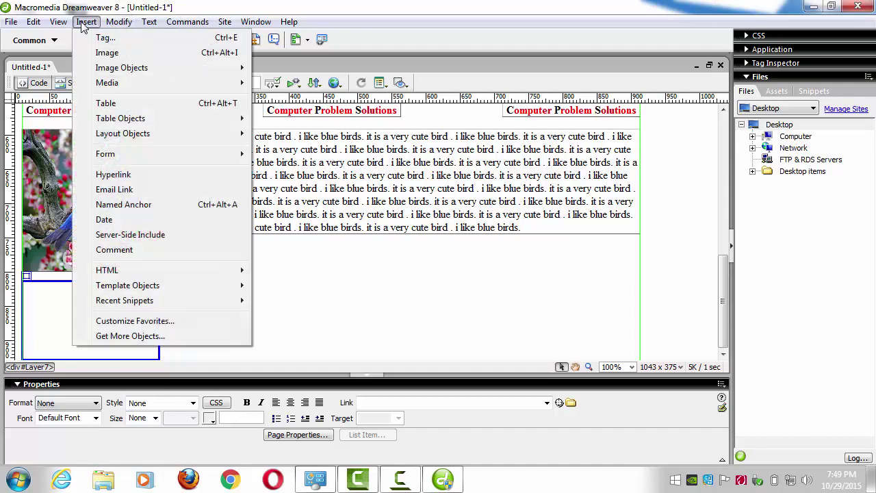
{"action": "left_click", "coordinate": [106, 55]}
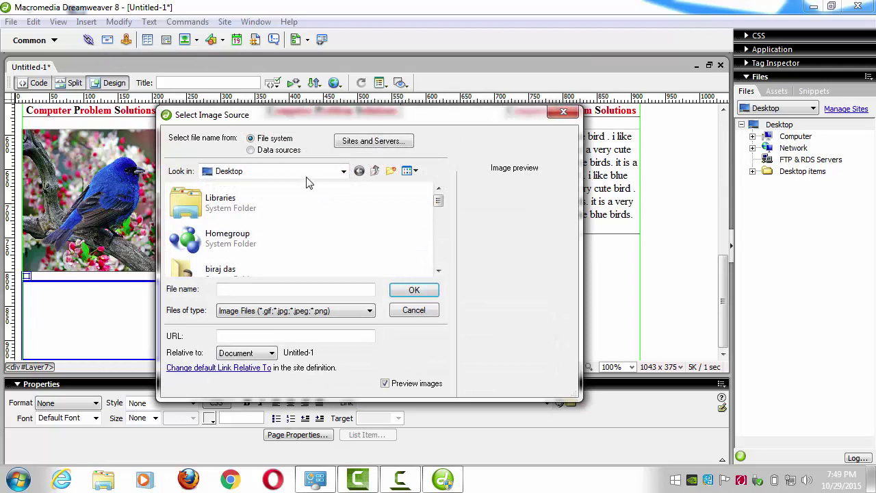
{"action": "left_click_drag", "start_coordinate": [439, 270], "coordinate": [440, 272]}
{"action": "left_click", "coordinate": [226, 252]}
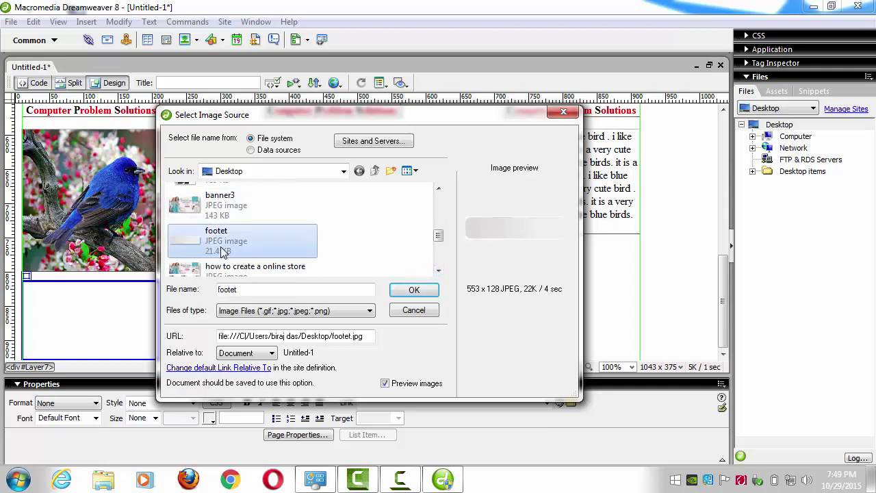
{"action": "left_click", "coordinate": [415, 291]}
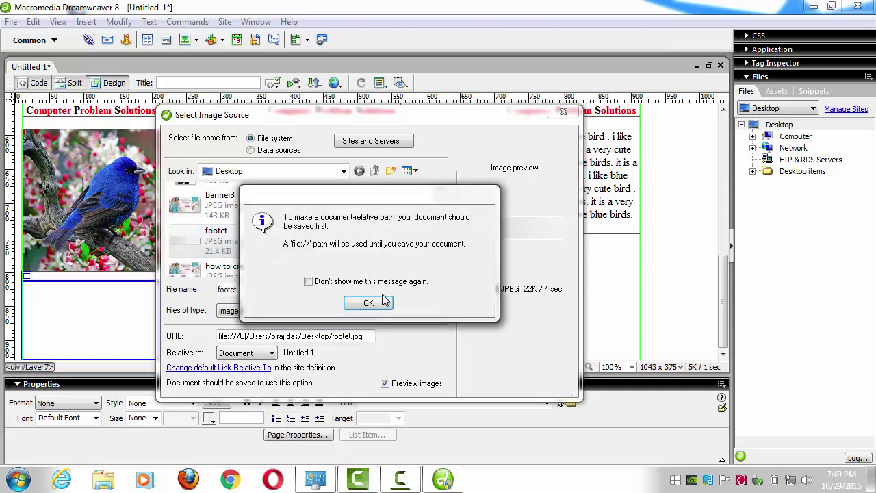
{"action": "left_click", "coordinate": [369, 306]}
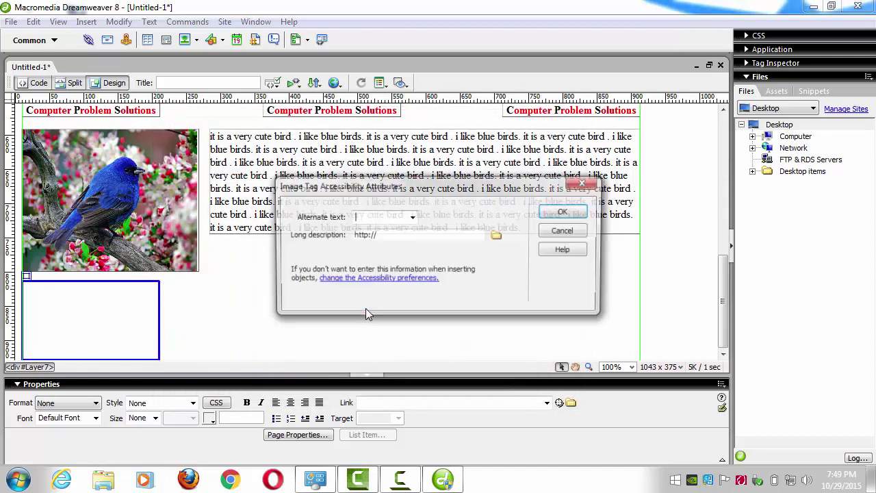
{"action": "left_click", "coordinate": [566, 212]}
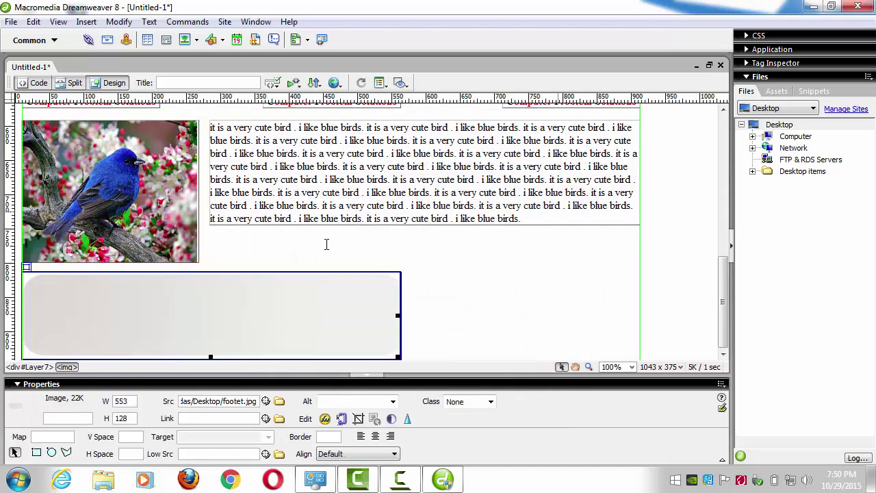
Widen the footer layer and the gradient bar image inside it to about 903 px, matching the page's right guide
{"action": "left_click", "coordinate": [401, 308]}
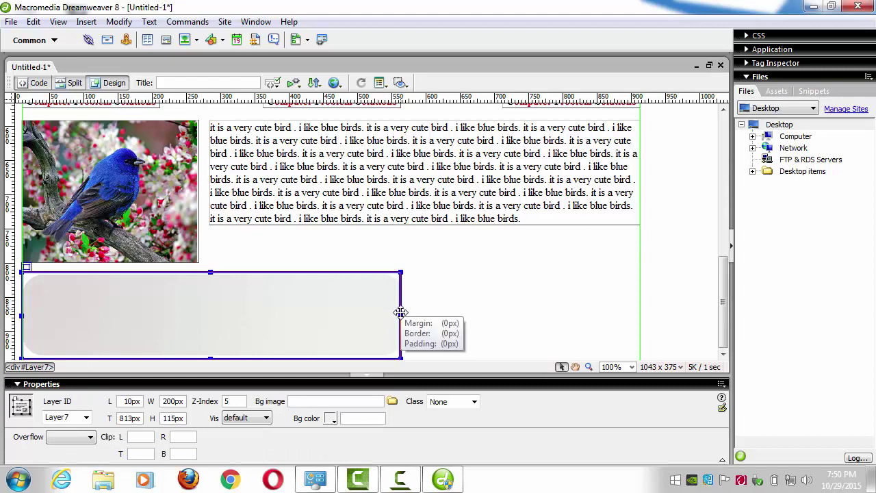
{"action": "left_click_drag", "start_coordinate": [478, 313], "coordinate": [637, 309]}
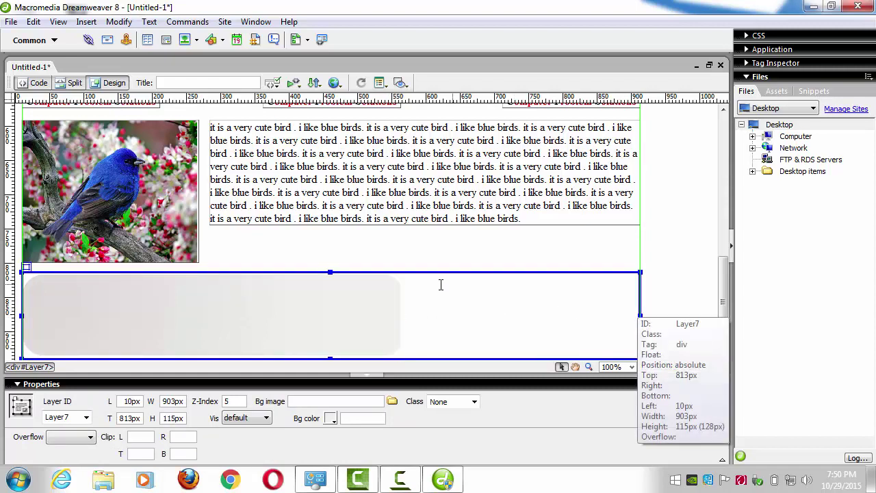
{"action": "left_click", "coordinate": [347, 309]}
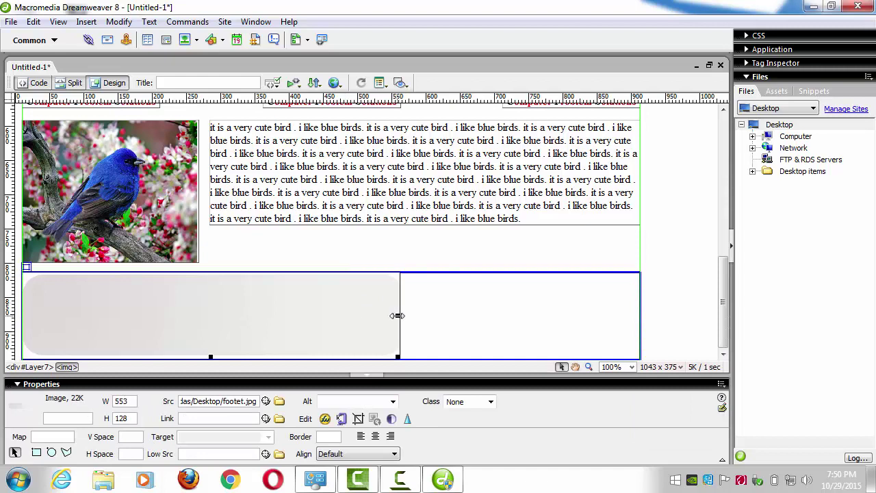
{"action": "left_click_drag", "start_coordinate": [398, 316], "coordinate": [637, 318]}
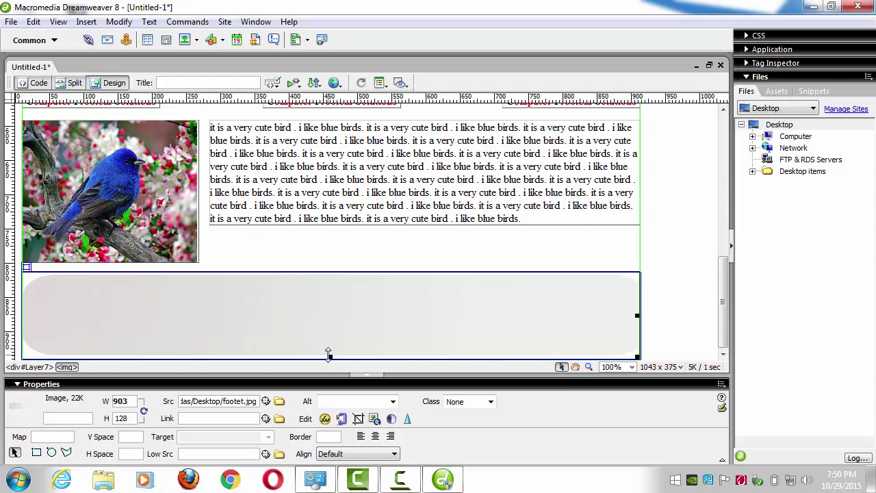
Reduce the gradient bar image to about 71 px high and its layer to about 69 px high
{"action": "left_click_drag", "start_coordinate": [329, 354], "coordinate": [330, 311]}
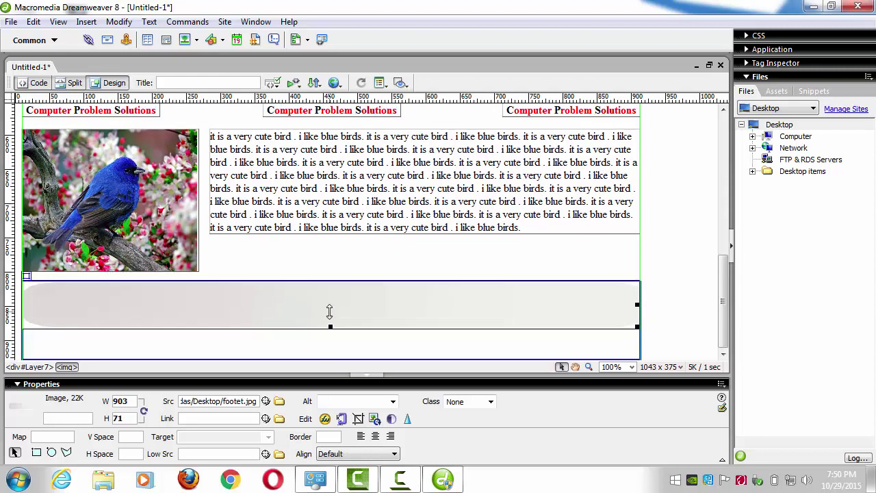
{"action": "left_click", "coordinate": [334, 360]}
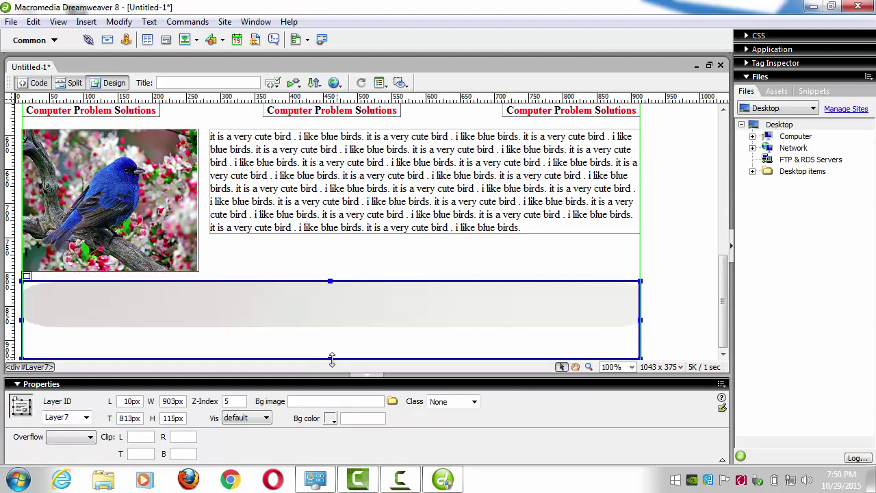
{"action": "right_click", "coordinate": [332, 359]}
{"action": "left_click", "coordinate": [329, 358]}
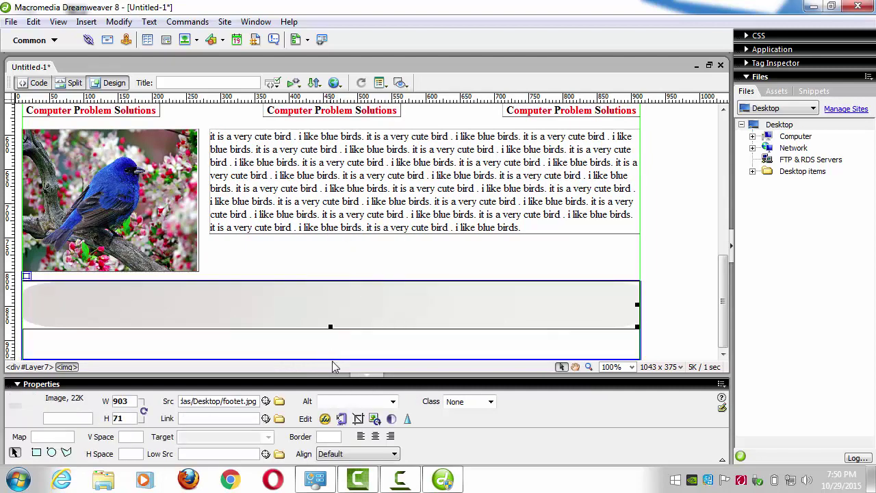
{"action": "left_click", "coordinate": [329, 356]}
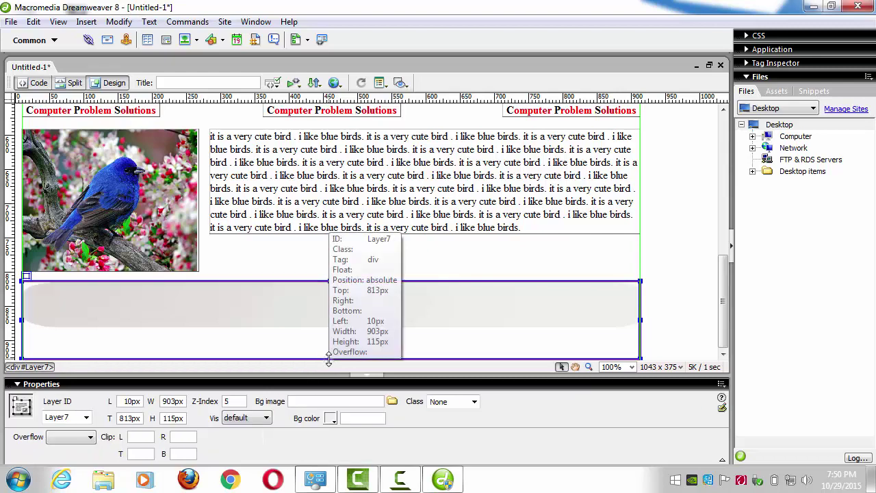
{"action": "left_click_drag", "start_coordinate": [328, 344], "coordinate": [329, 324]}
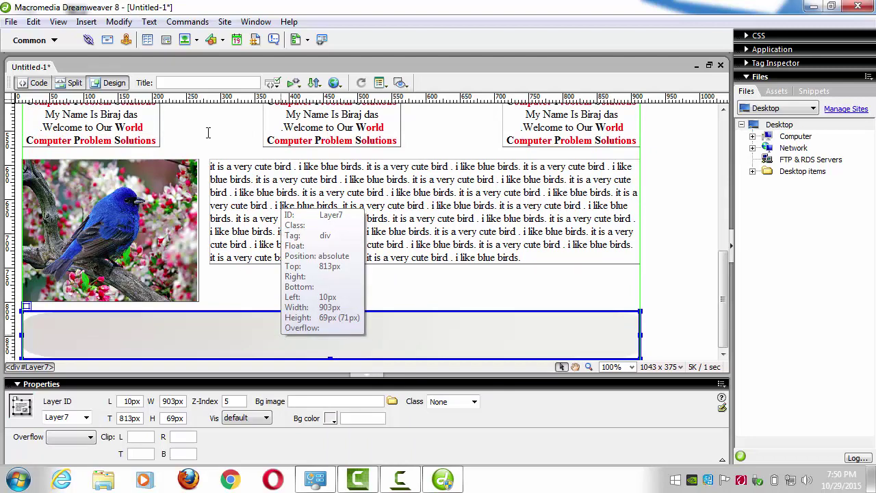
Insert another new layer into the page
{"action": "left_click", "coordinate": [116, 22]}
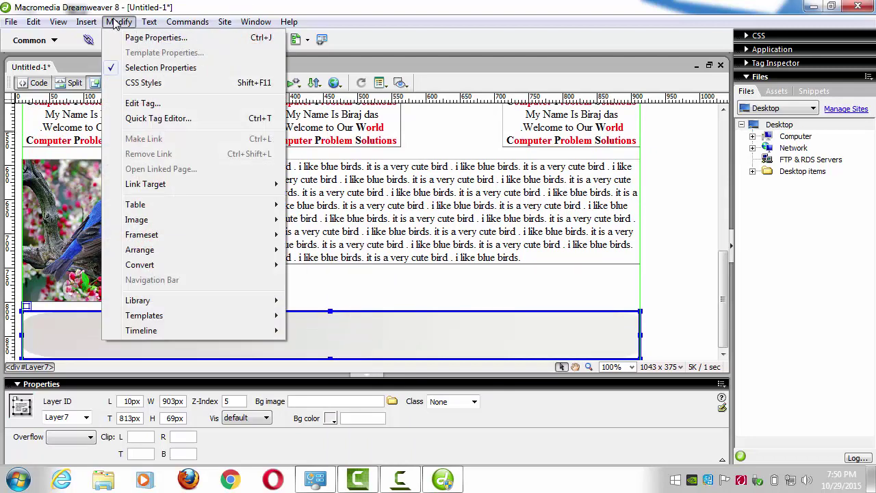
{"action": "mouse_move", "coordinate": [90, 25]}
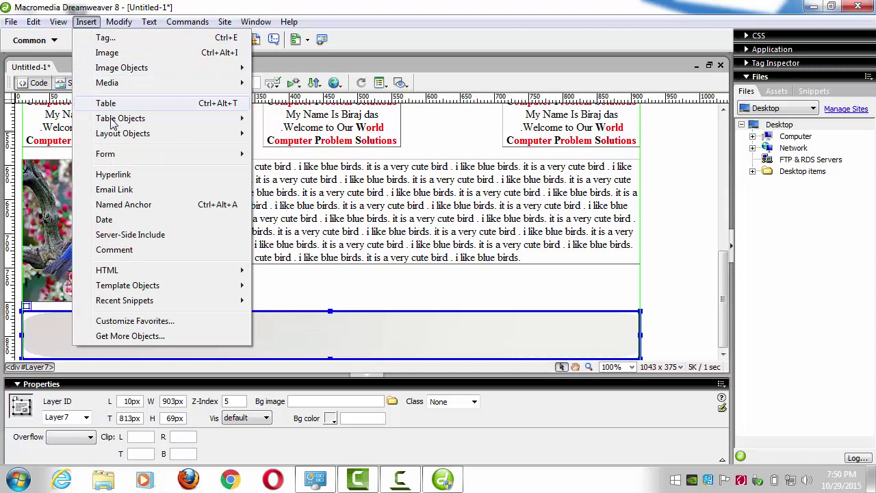
{"action": "mouse_move", "coordinate": [117, 137]}
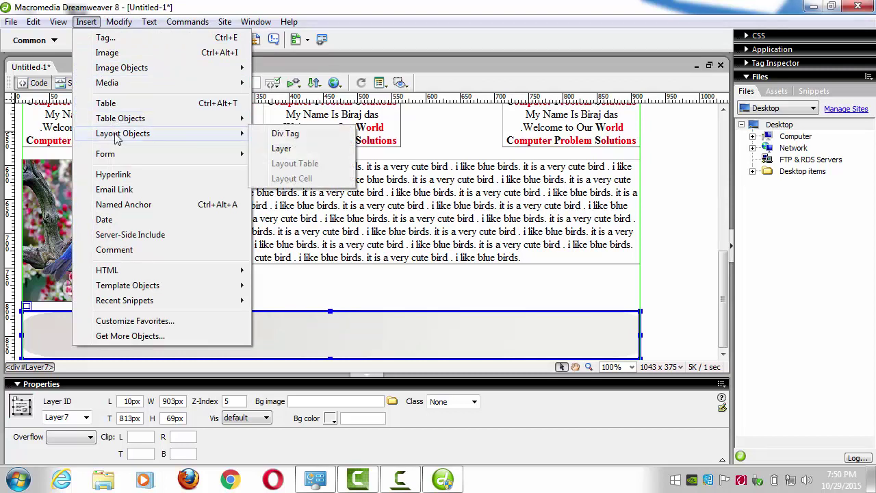
{"action": "left_click", "coordinate": [277, 151]}
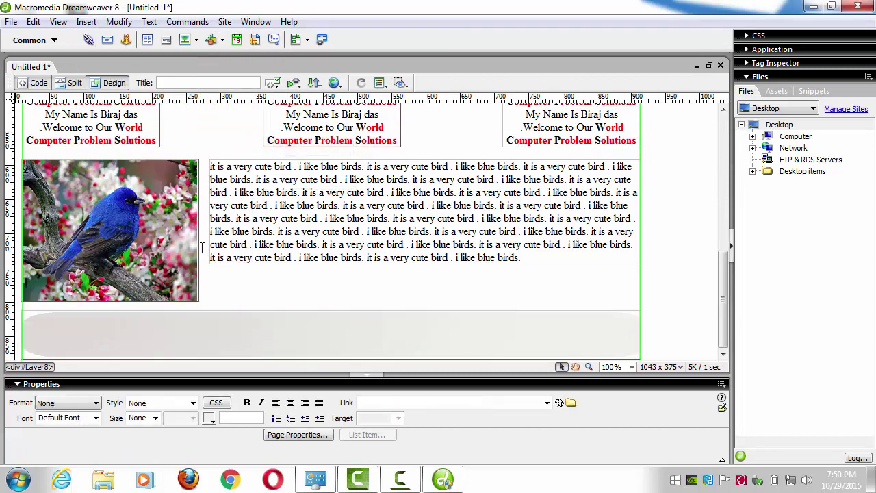
Move the new layer onto the gradient footer bar at about L 354 px, T 827 px, and reduce its height to about 44 px
{"action": "left_click", "coordinate": [725, 120]}
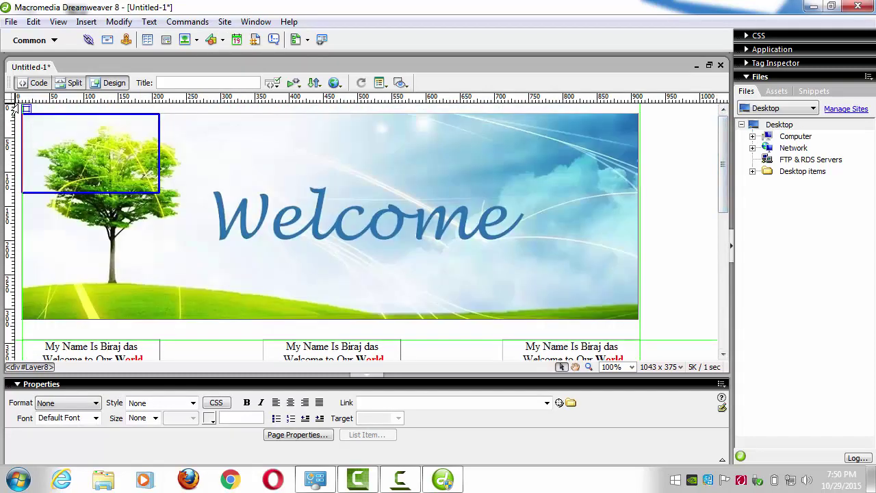
{"action": "left_click_drag", "start_coordinate": [27, 115], "coordinate": [179, 350]}
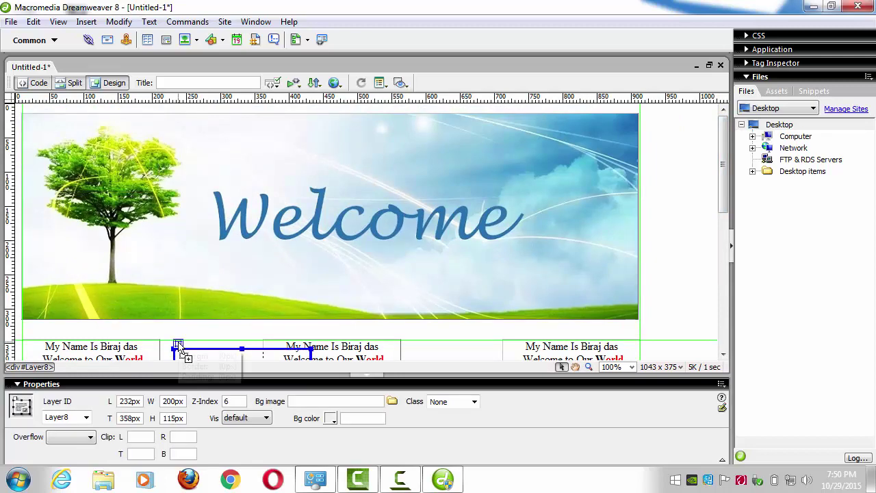
{"action": "left_click", "coordinate": [723, 354]}
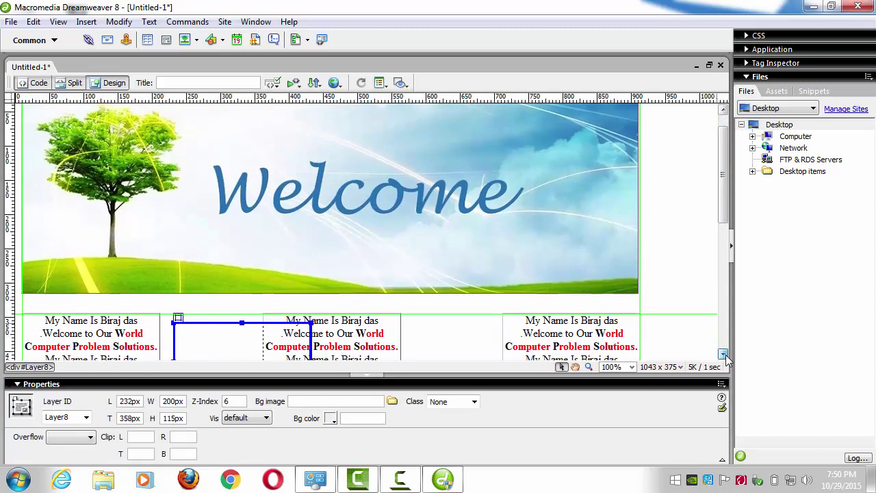
{"action": "scroll", "coordinate": [723, 354], "scroll_direction": "down", "scroll_amount": 5}
{"action": "left_click_drag", "start_coordinate": [167, 151], "coordinate": [176, 290]}
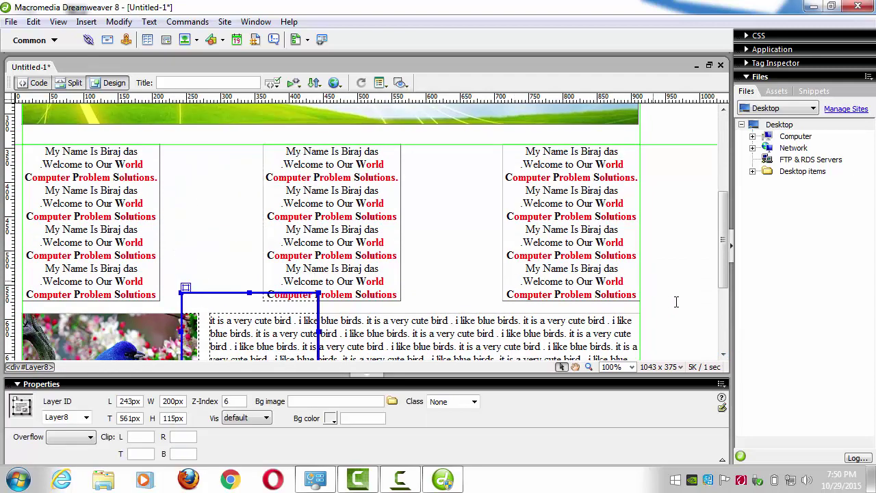
{"action": "left_click", "coordinate": [724, 354]}
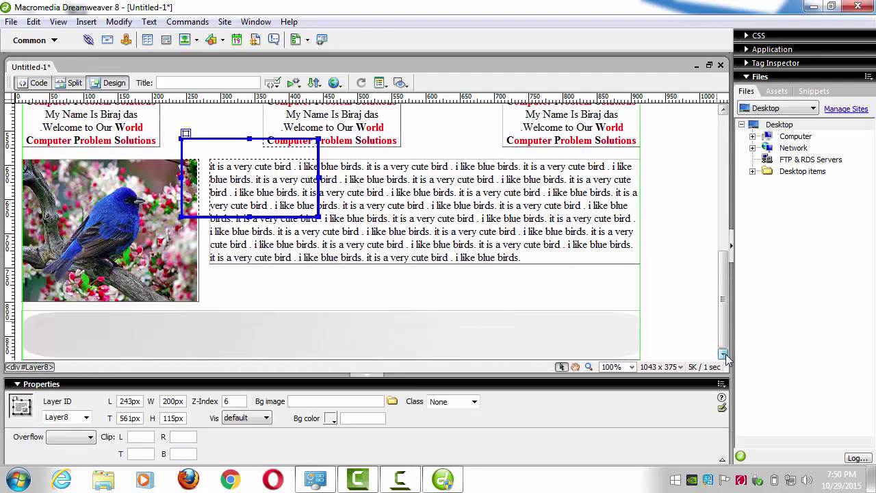
{"action": "left_click_drag", "start_coordinate": [186, 133], "coordinate": [228, 289]}
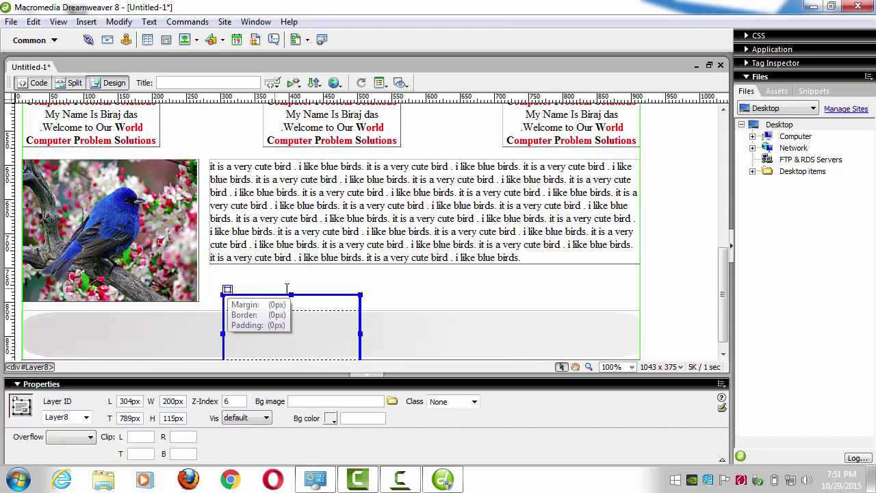
{"action": "left_click_drag", "start_coordinate": [291, 295], "coordinate": [296, 345]}
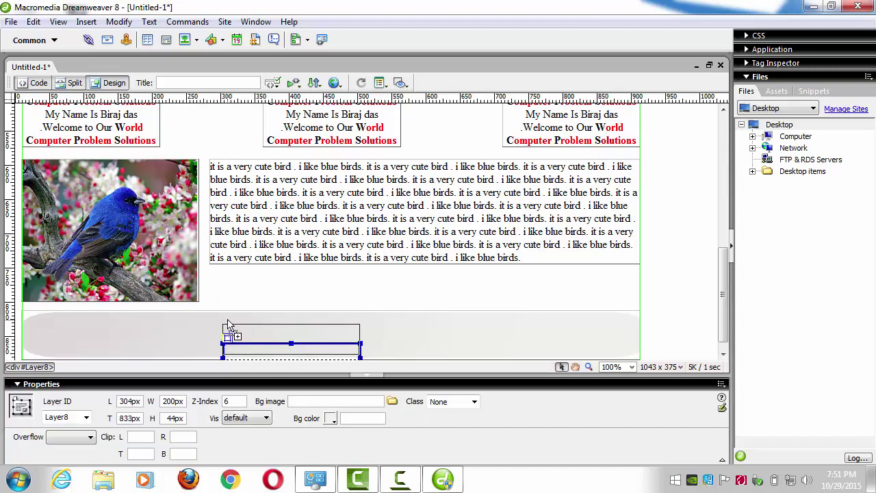
{"action": "left_click_drag", "start_coordinate": [230, 325], "coordinate": [262, 321]}
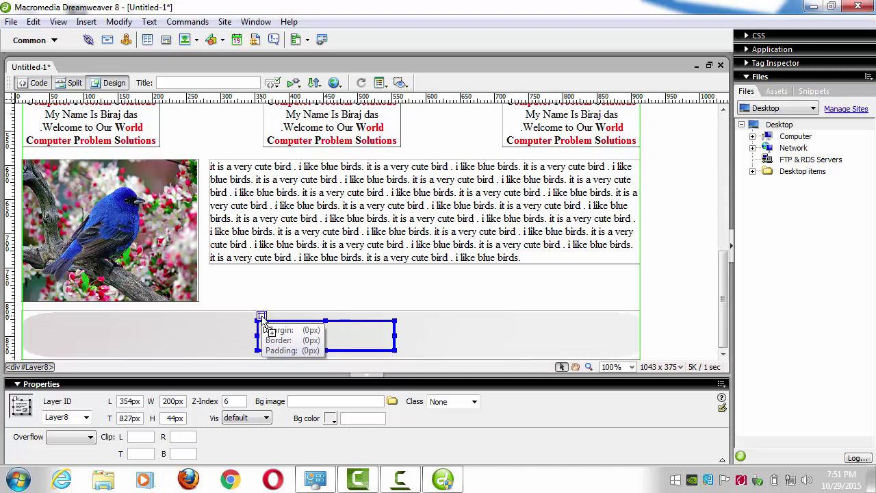
Enter the credit text "powered by" in the small layer on the footer bar
{"action": "left_click", "coordinate": [290, 334]}
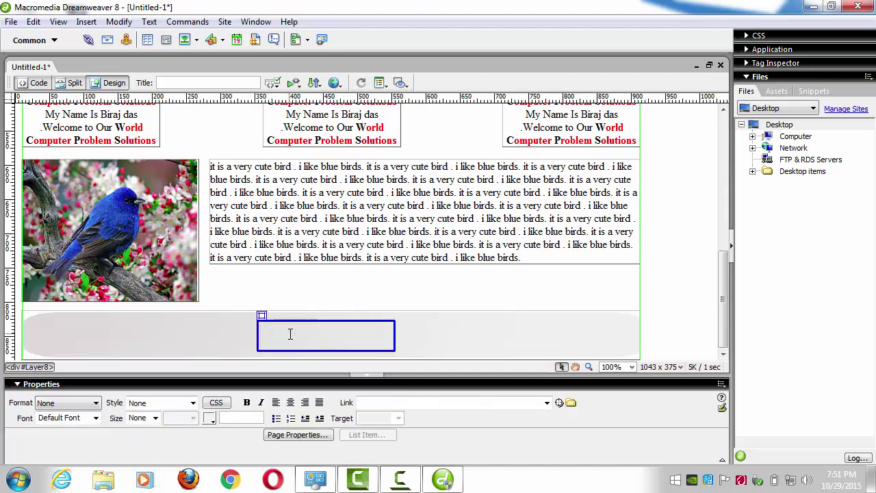
{"action": "type", "text": "powere"}
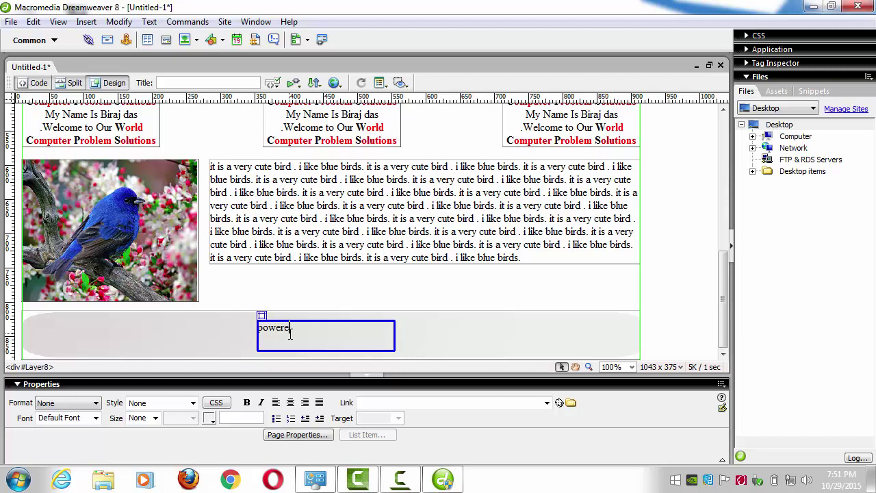
{"action": "type", "text": "by"}
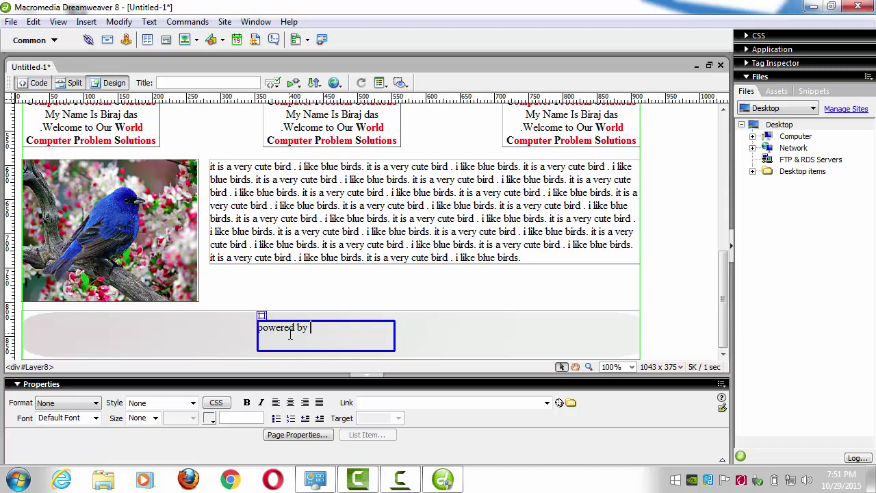